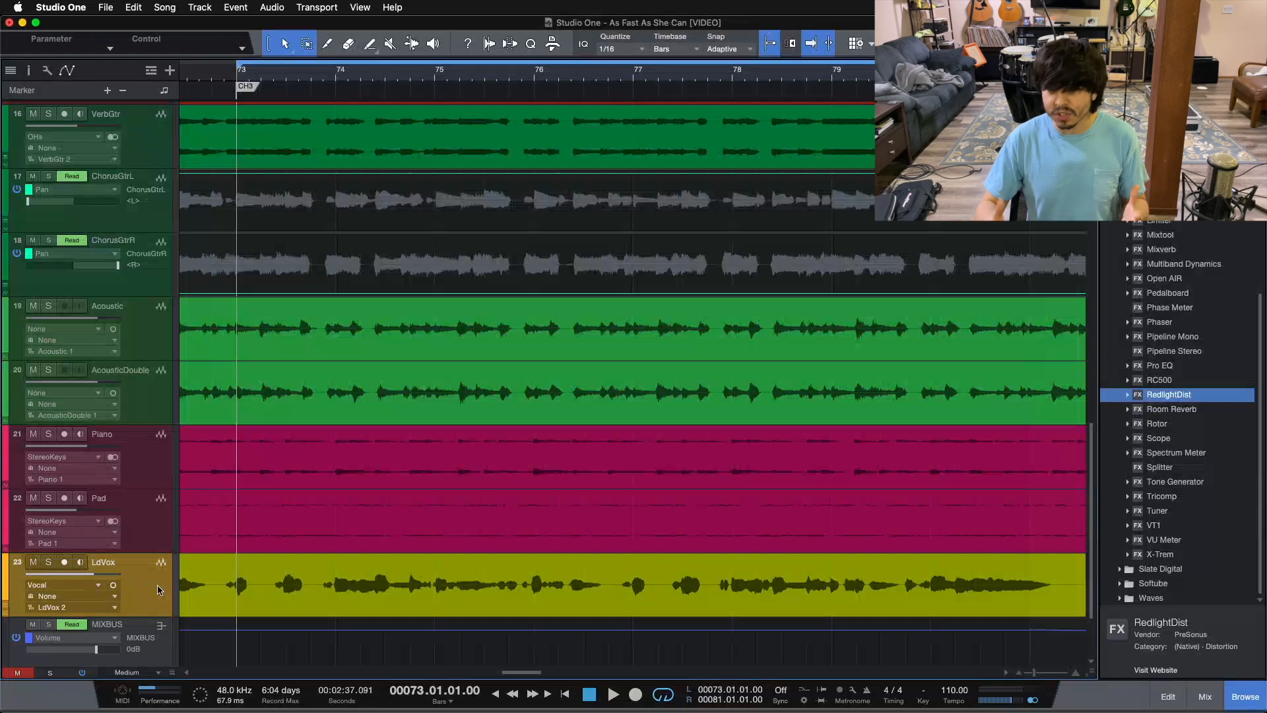
Look over the song's tracks in the arrangement, from the drum tracks down to the LdVox and MIXBUS lanes.
scroll(743, 611, up, 3)
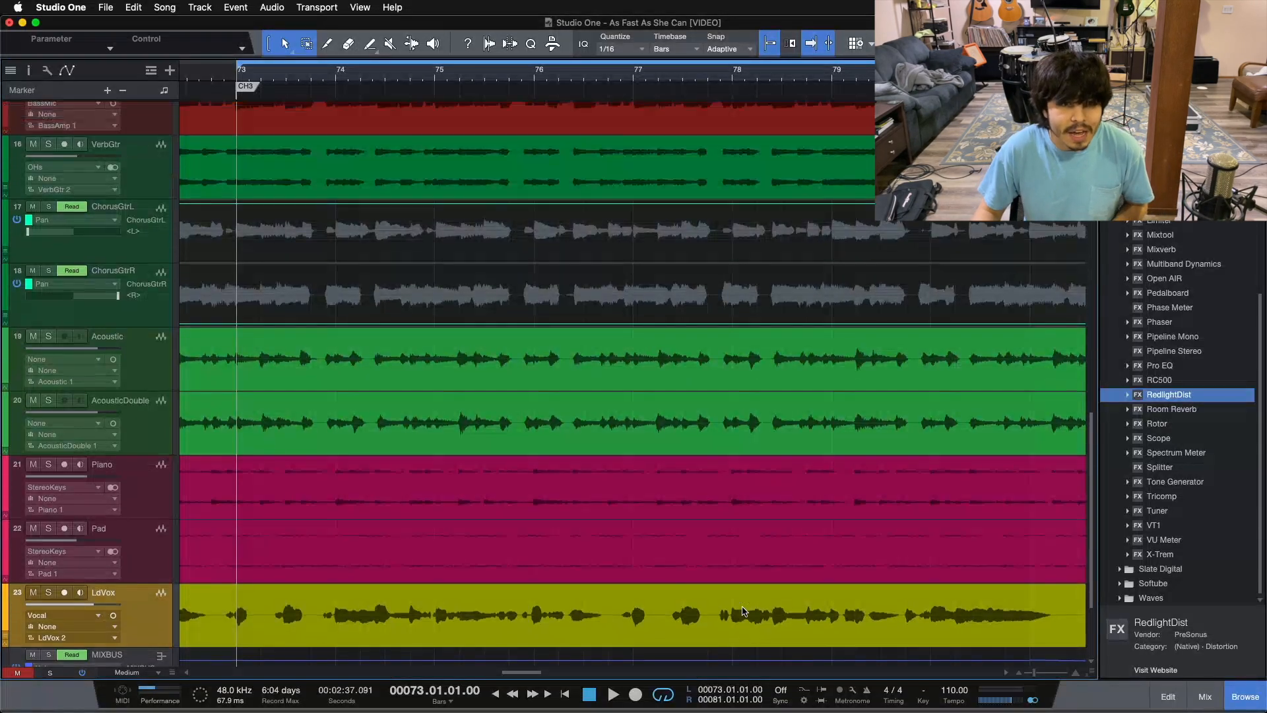
scroll(743, 610, up, 6)
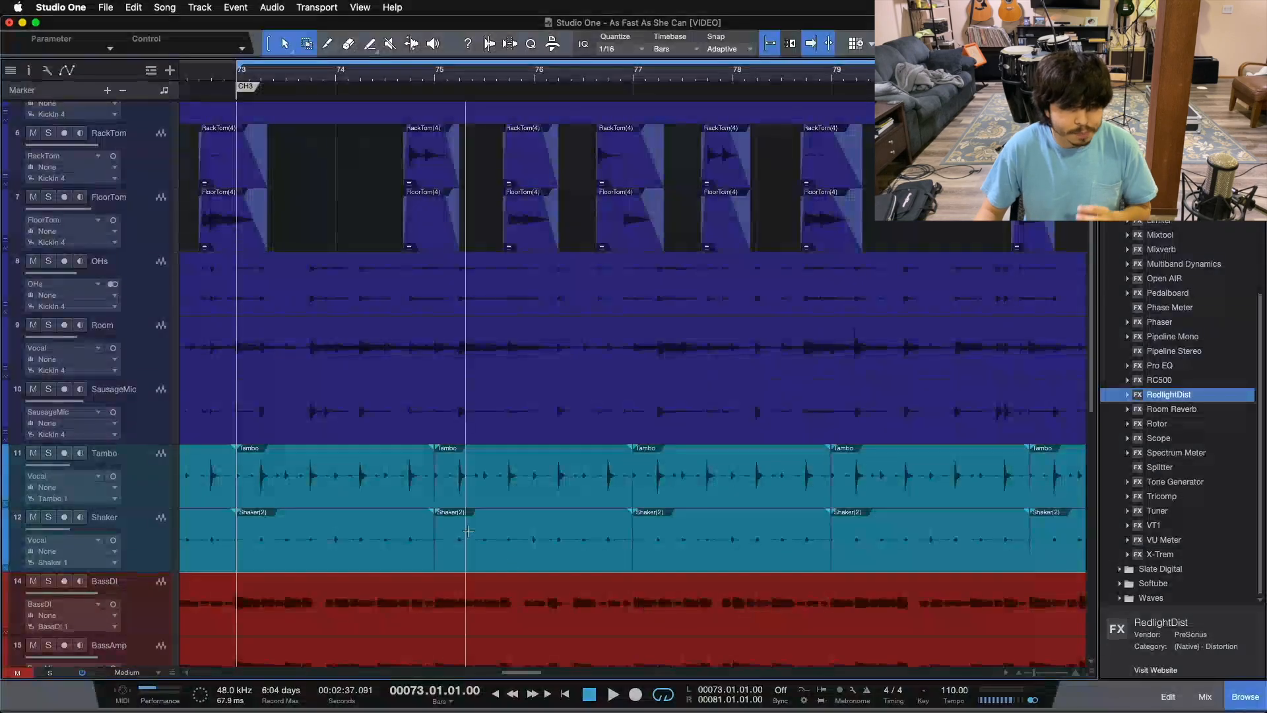
scroll(568, 492, down, 2)
scroll(457, 491, down, 8)
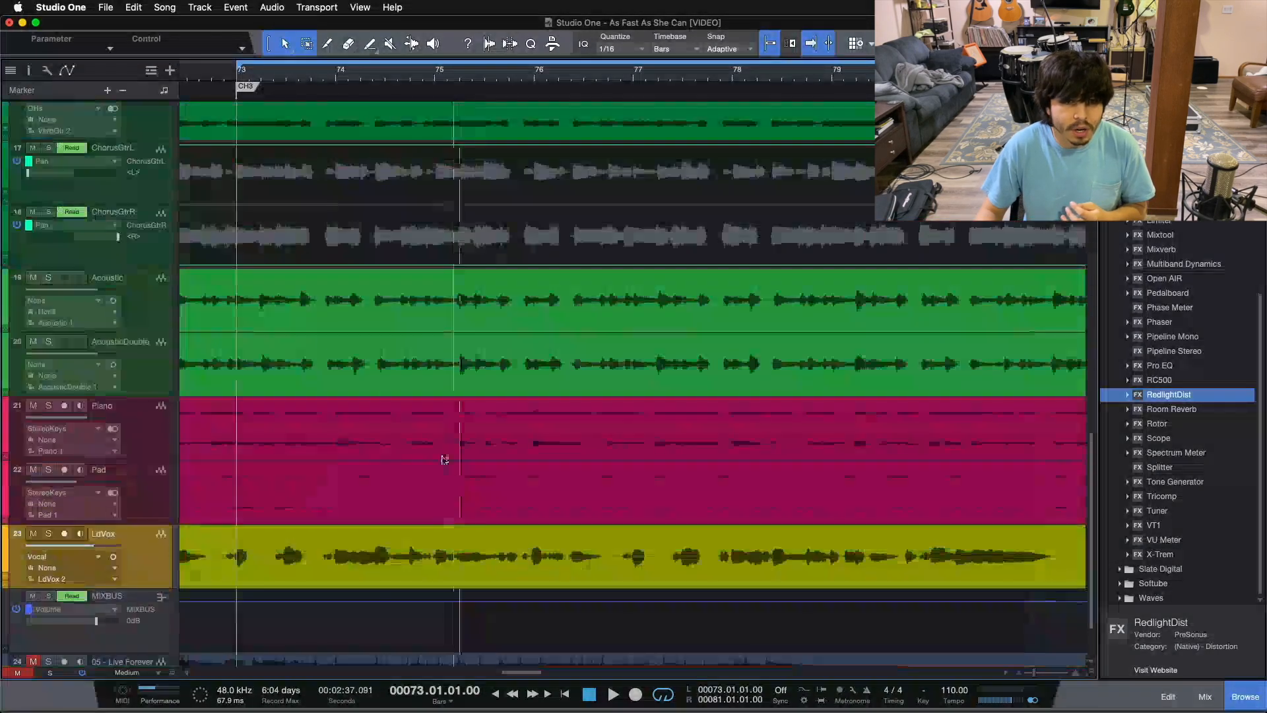
scroll(495, 325, up, 4)
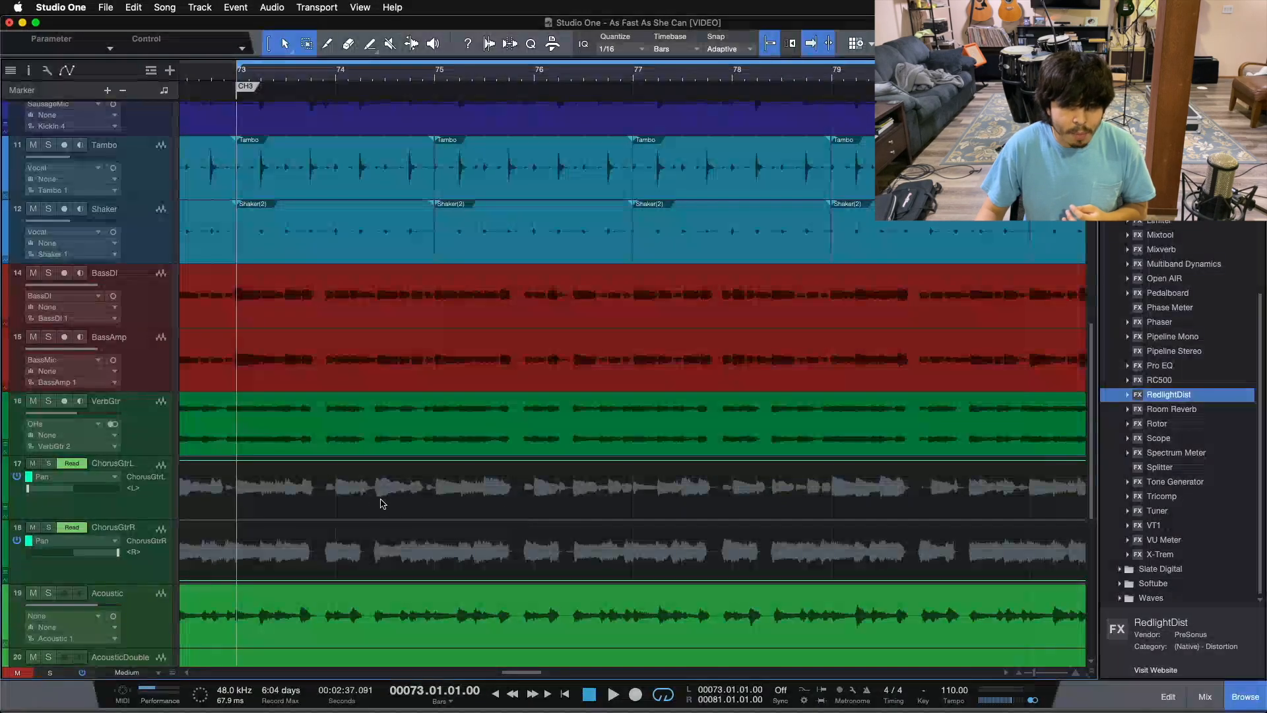
scroll(382, 505, down, 1)
scroll(403, 545, down, 2)
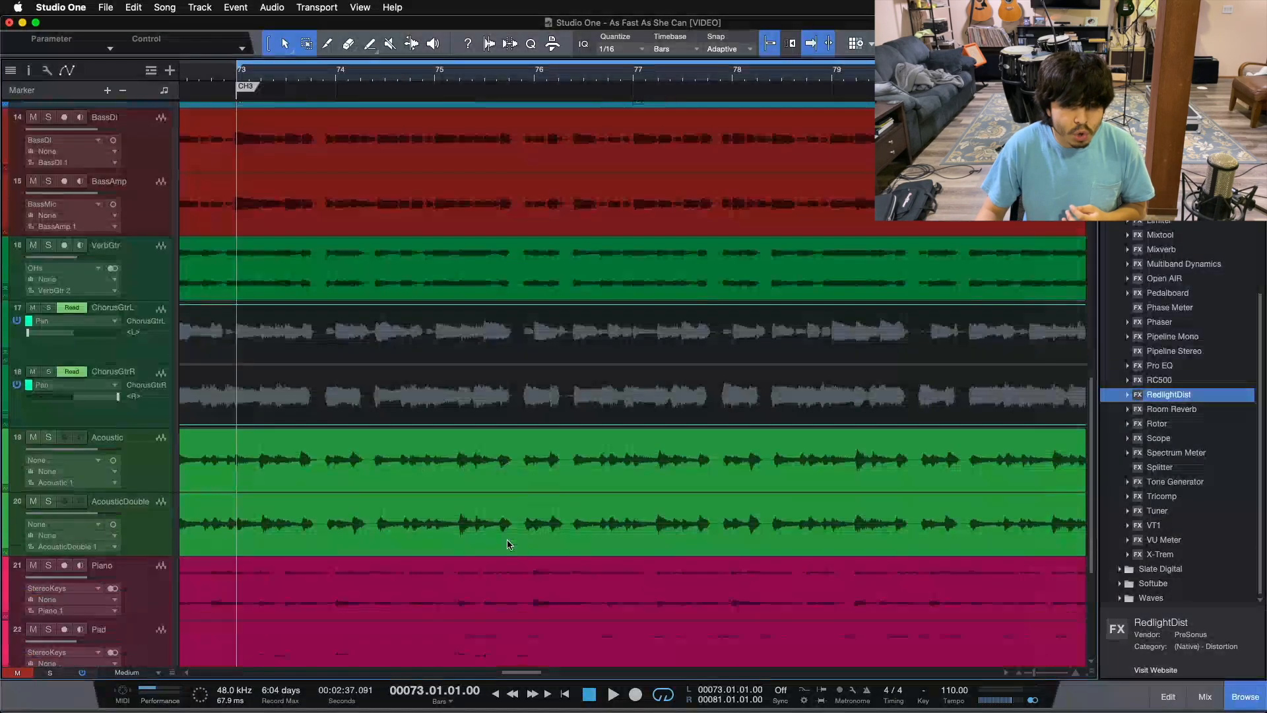
scroll(570, 578, down, 1)
scroll(570, 578, down, 1)
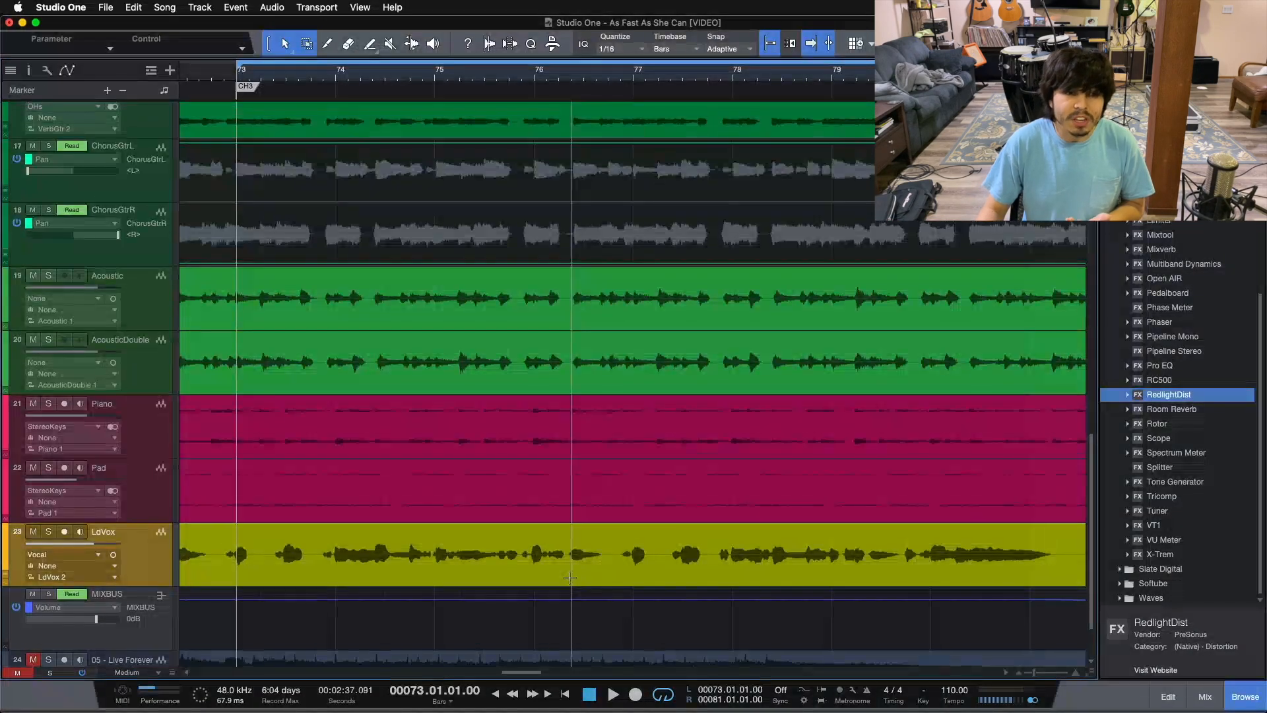
scroll(569, 579, up, 1)
scroll(570, 578, down, 1)
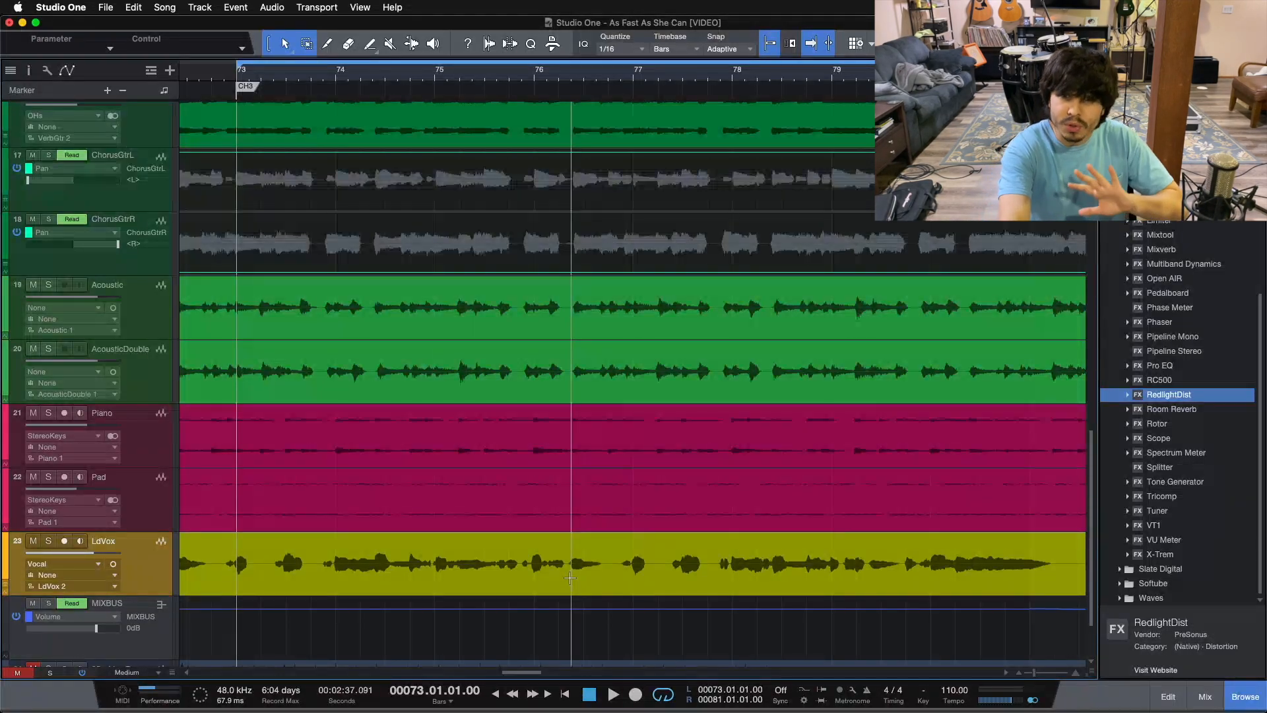
During playback, enable the Fat Channel insert and remove the Compressor on the LdVox channel in the mixer.
key(space)
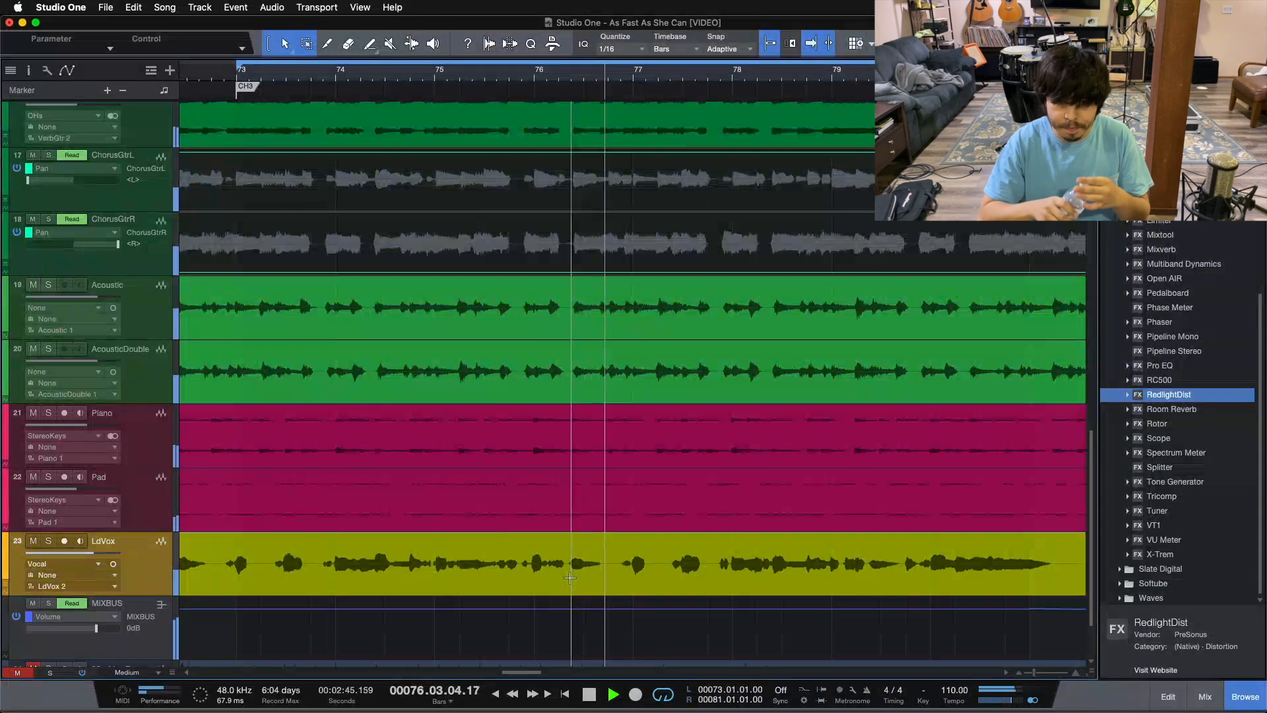
key(F3)
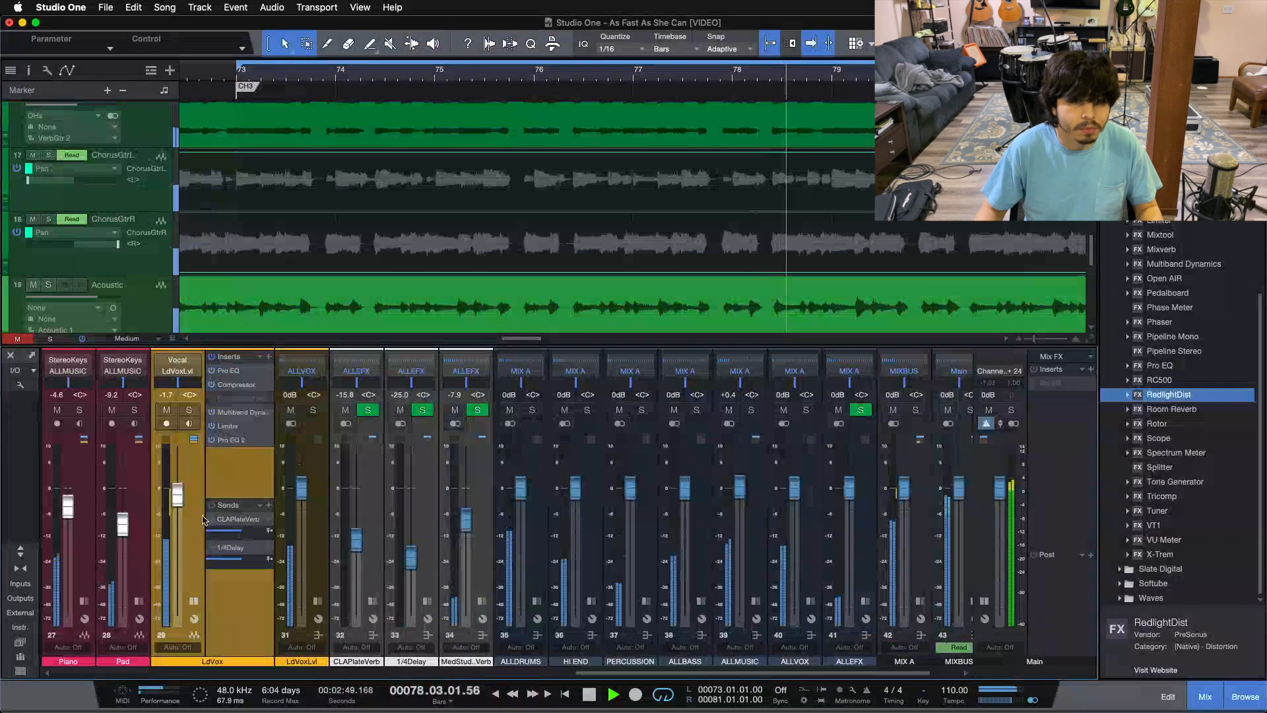
right_click(227, 400)
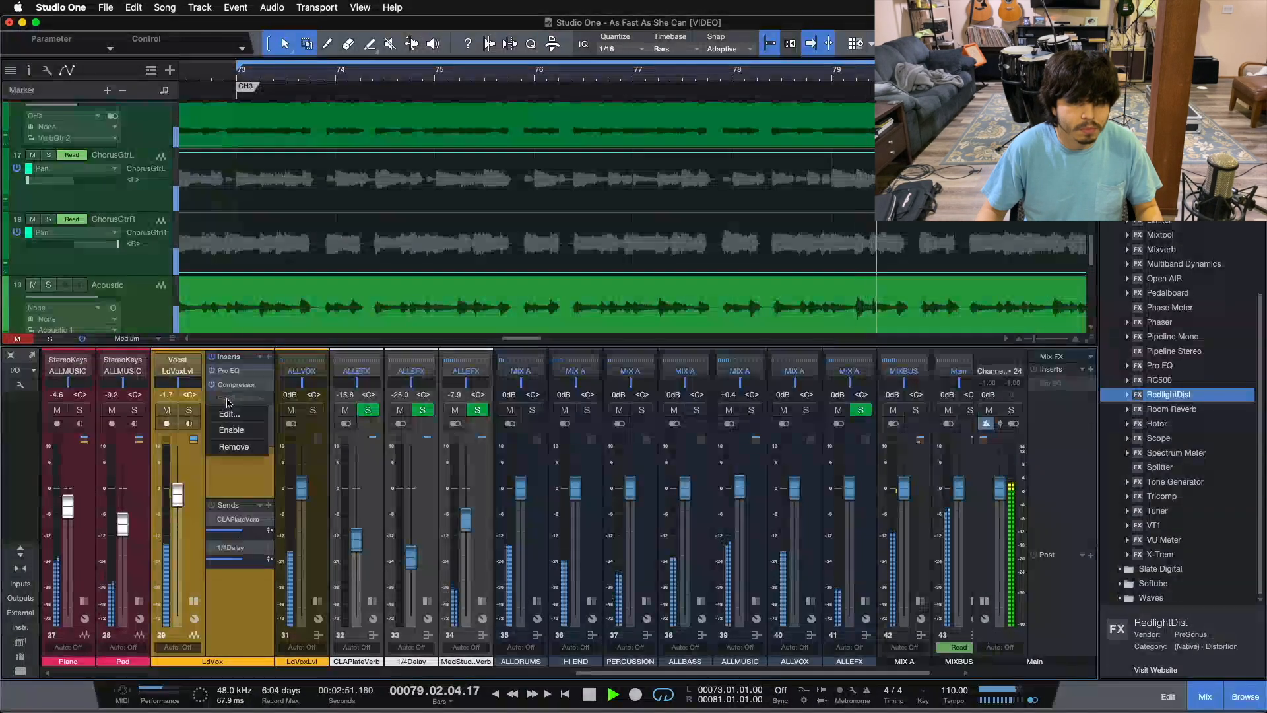
click(231, 430)
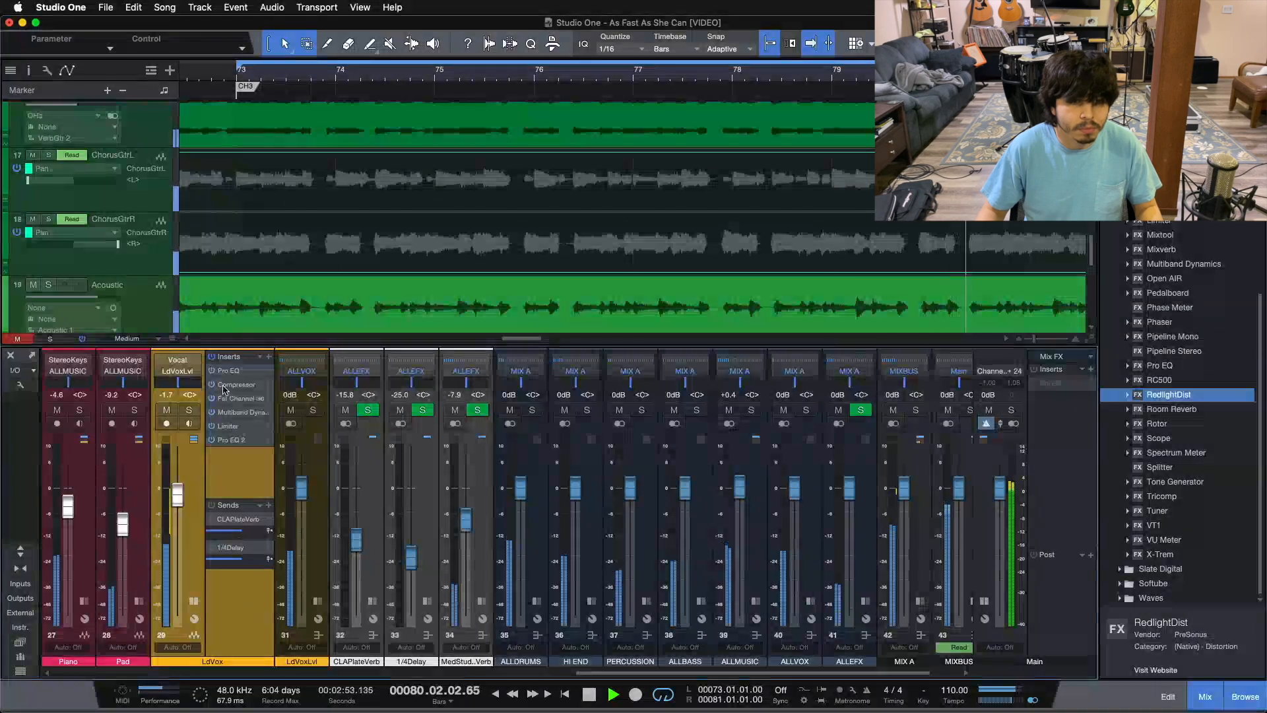
right_click(222, 385)
click(240, 513)
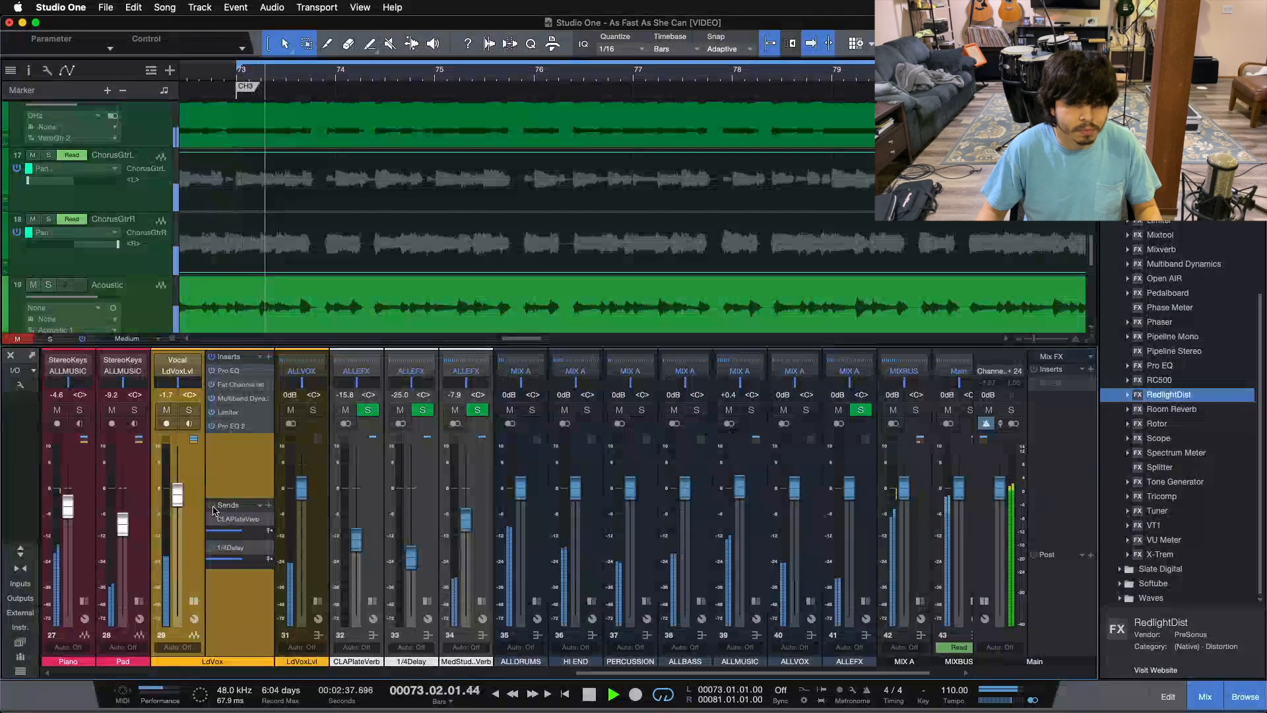
click(194, 602)
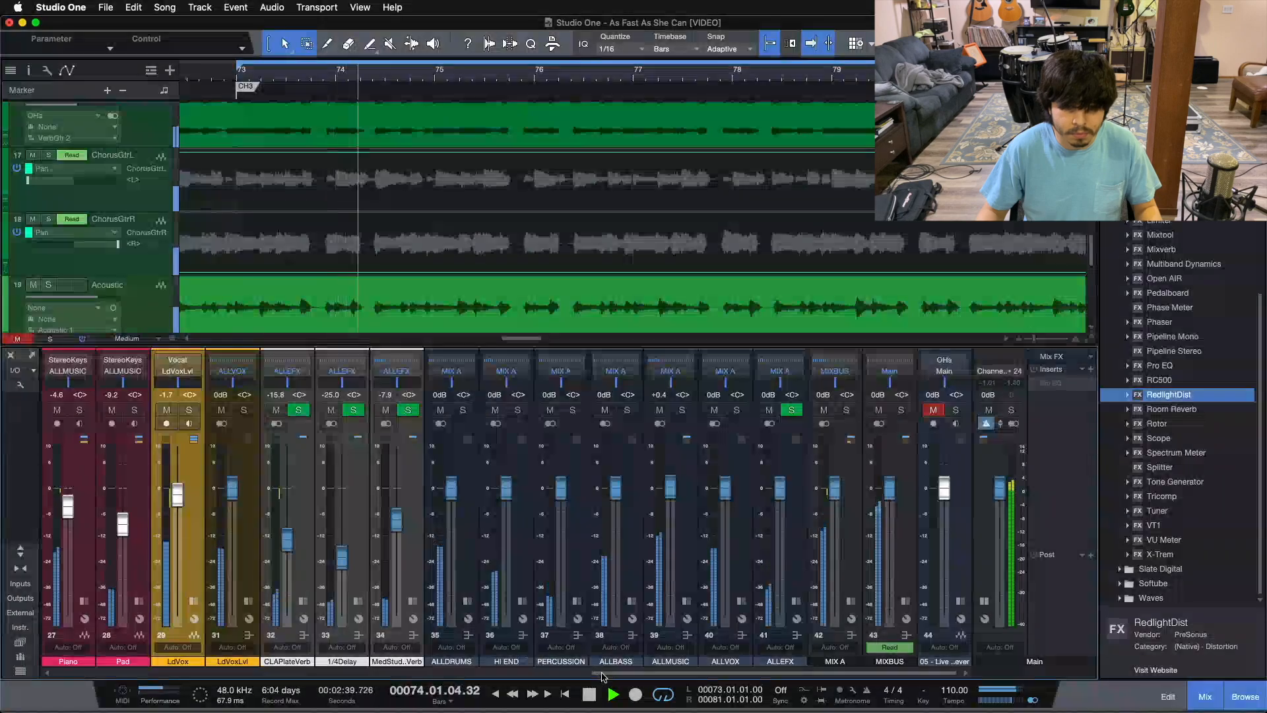
Enable the Fat Channel and remove the Compressor on the AcousticLvl bus, and stop playback.
scroll(502, 627, left, 5)
click(465, 602)
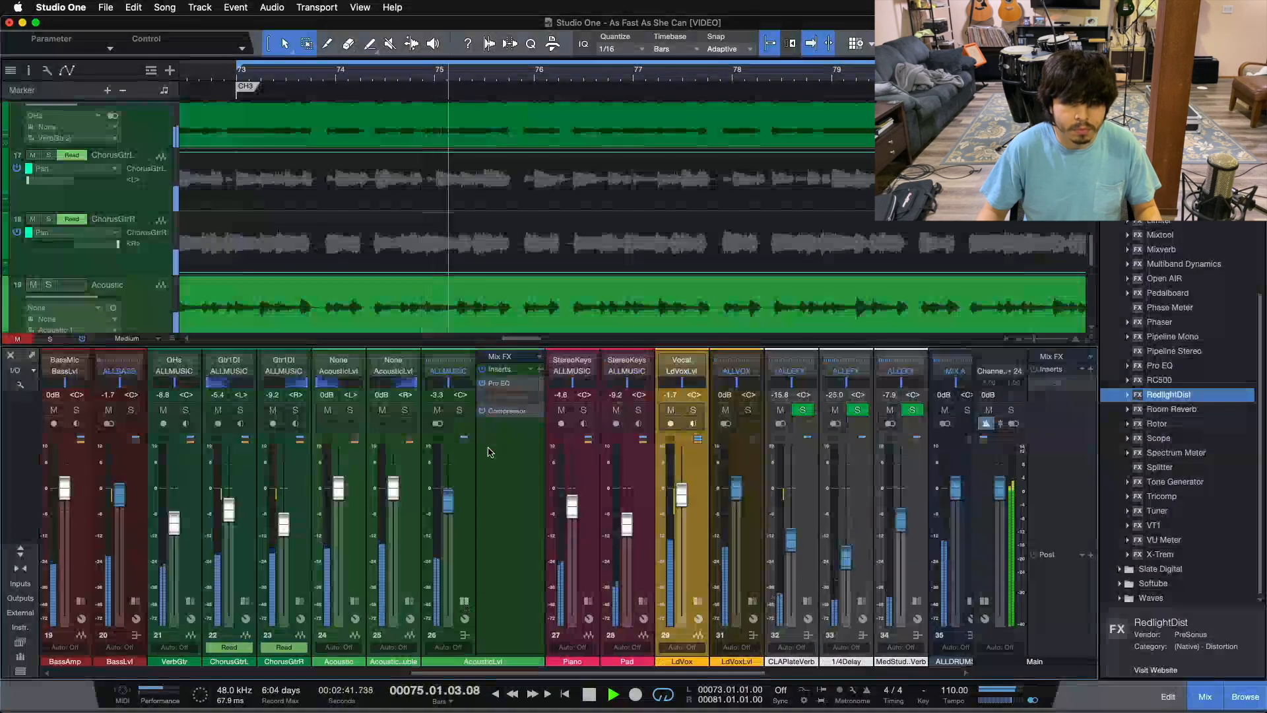
right_click(494, 410)
click(503, 430)
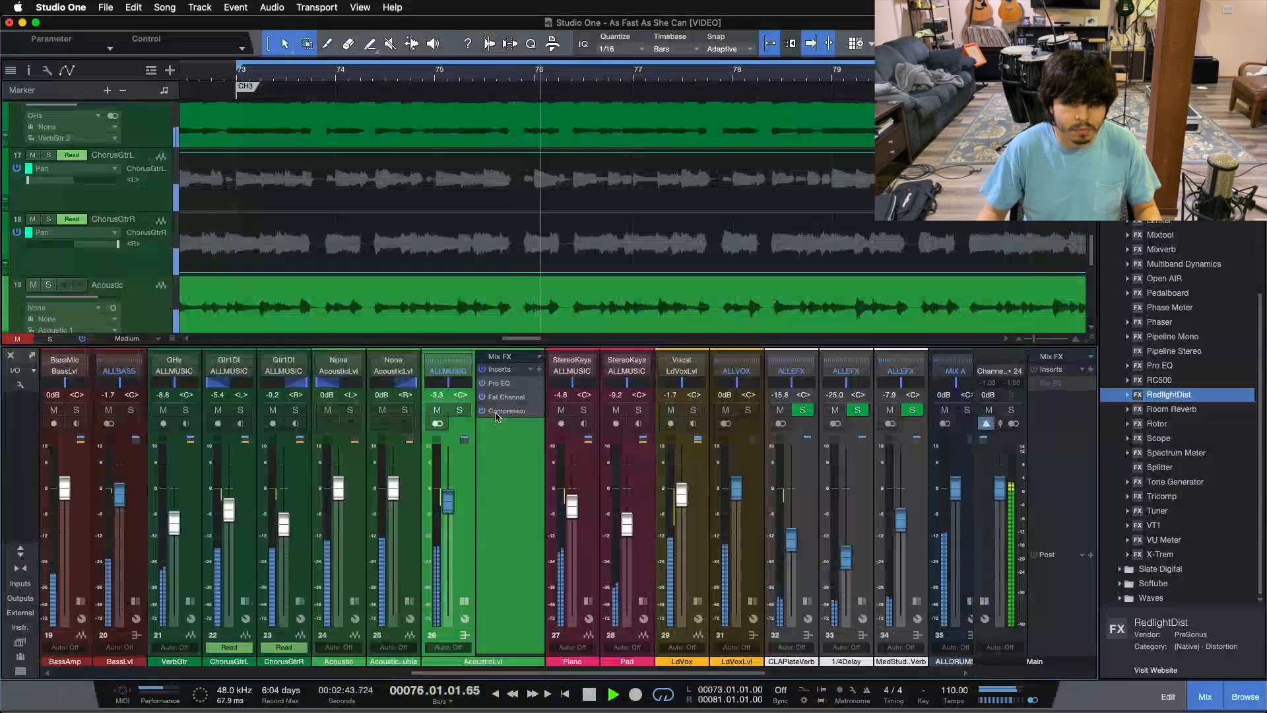
right_click(503, 412)
click(506, 534)
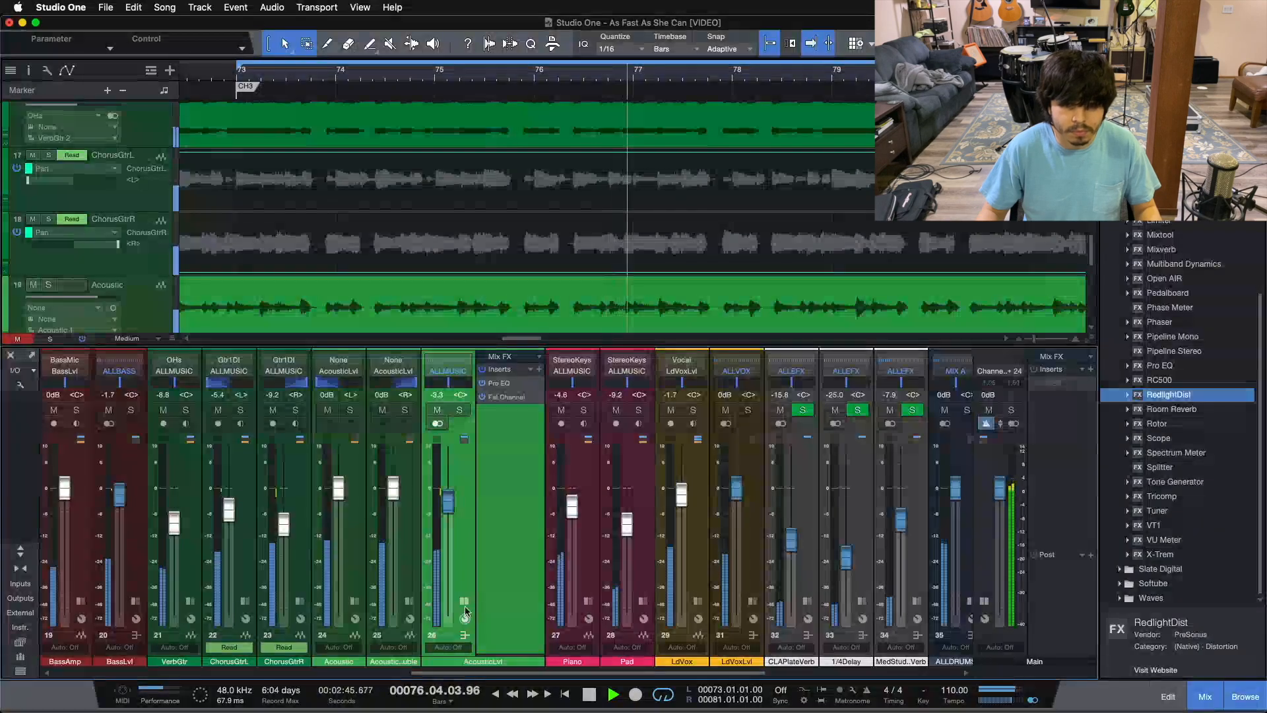
click(465, 602)
drag(486, 673, 598, 684)
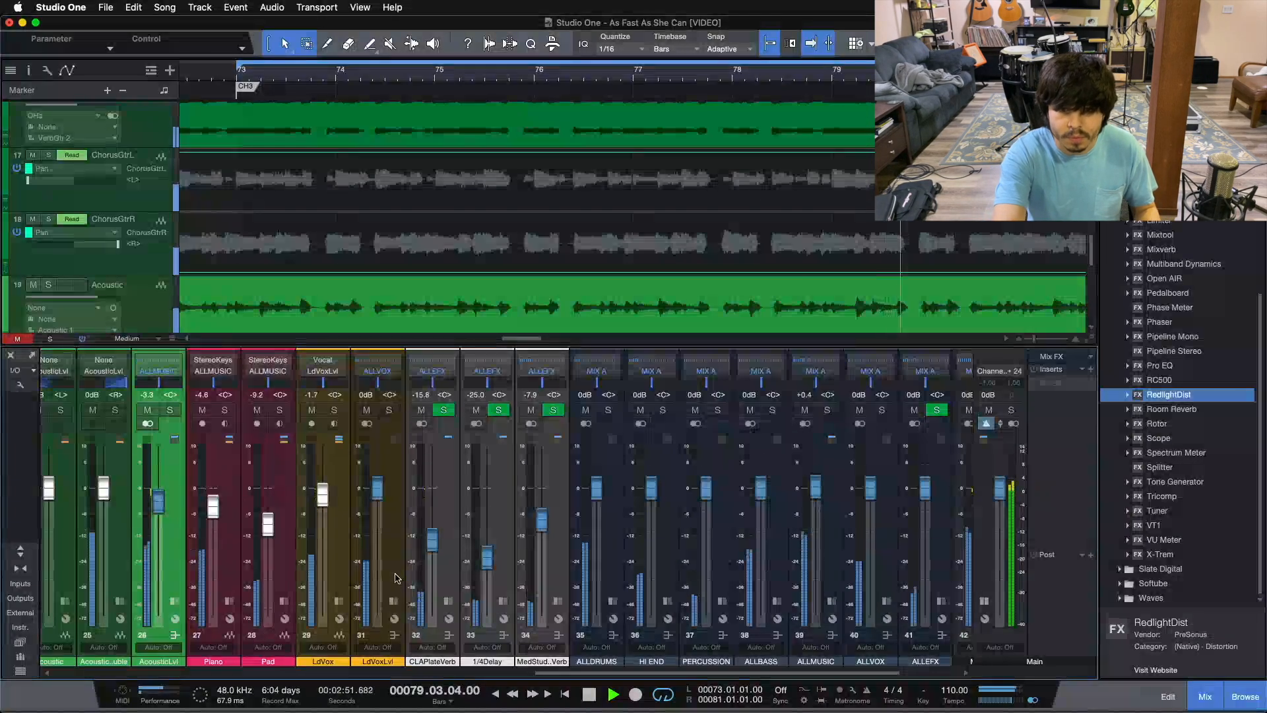
key(space)
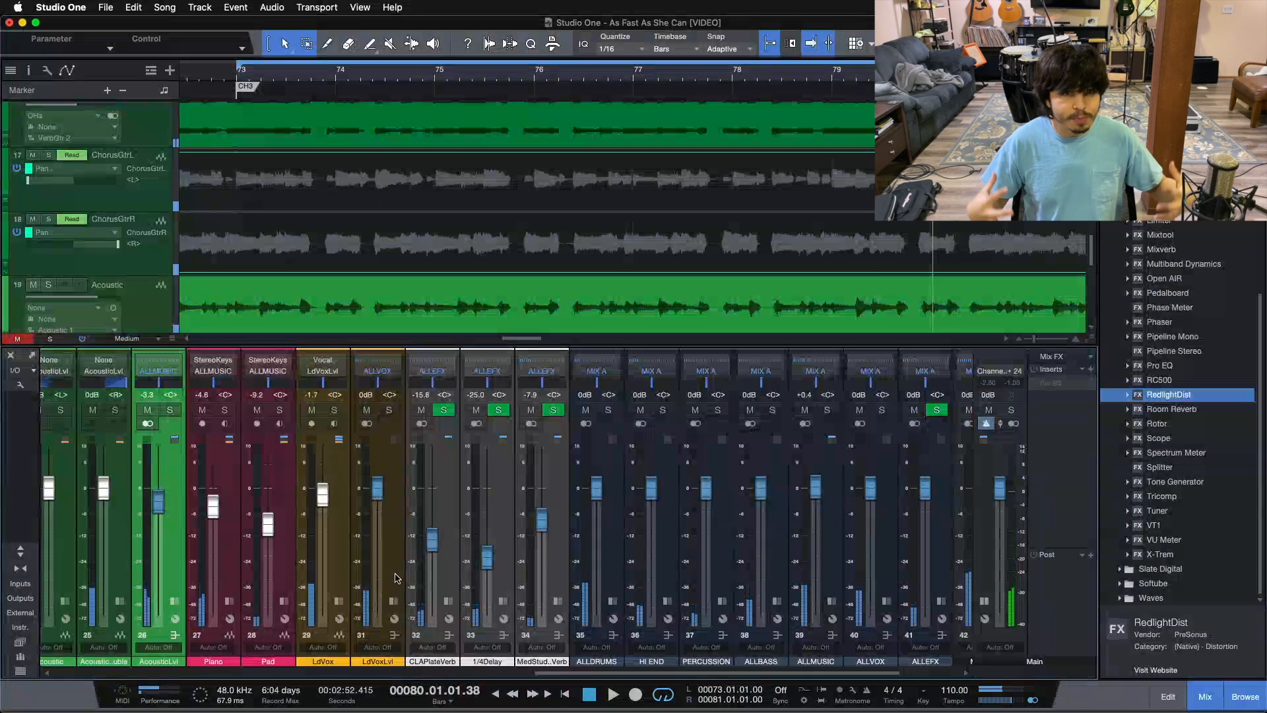
Expand the MIX A bus in the mixer and add a Pro EQ as its first insert, before the Fat Channel.
key(F3)
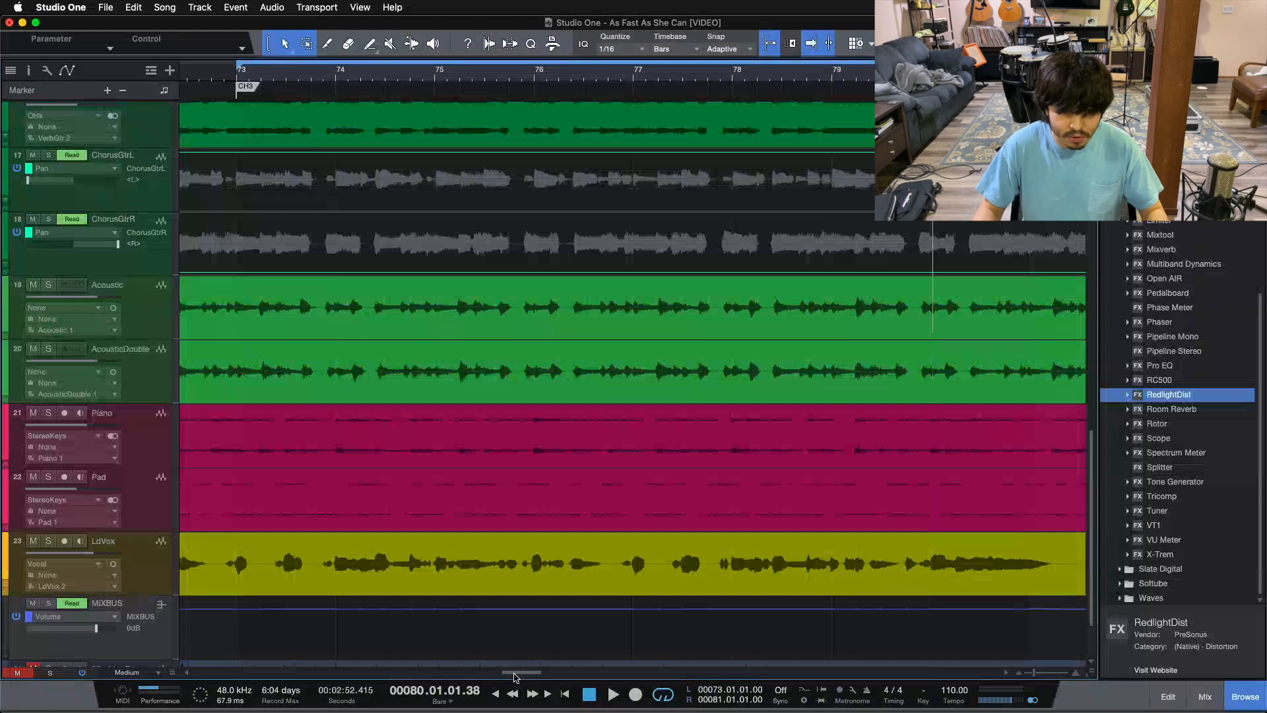
key(F3)
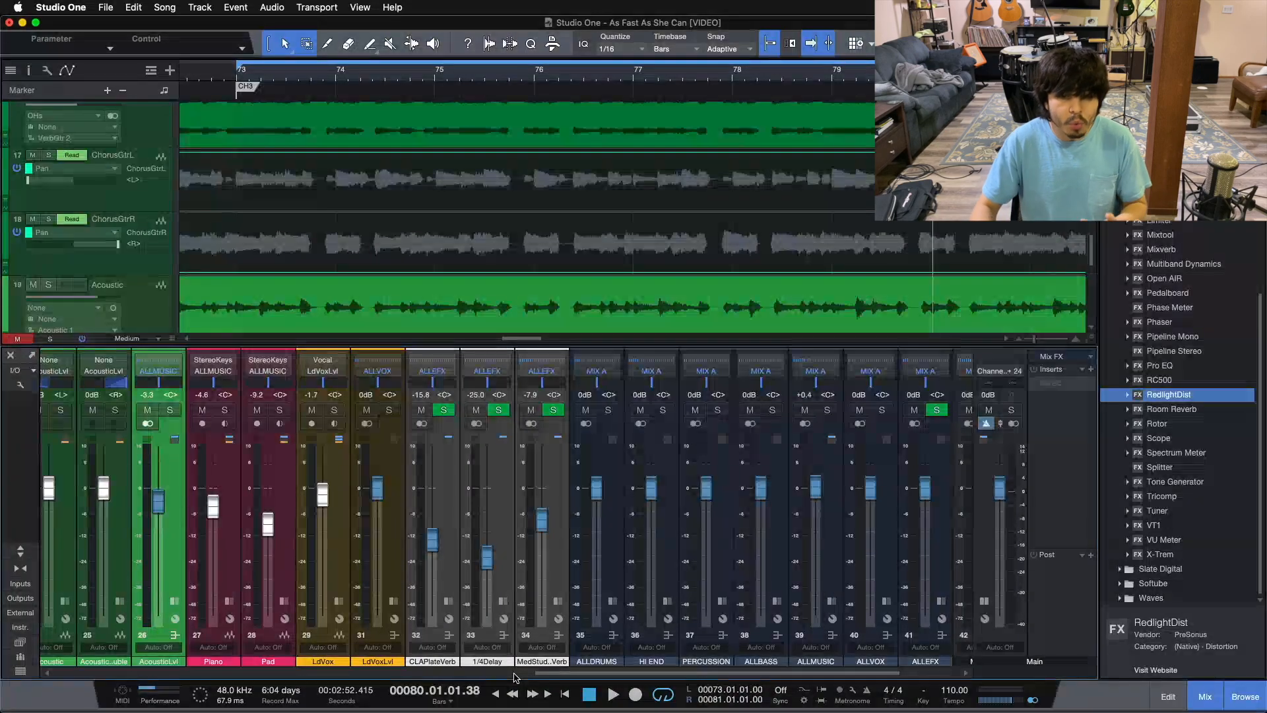
drag(566, 674, 721, 671)
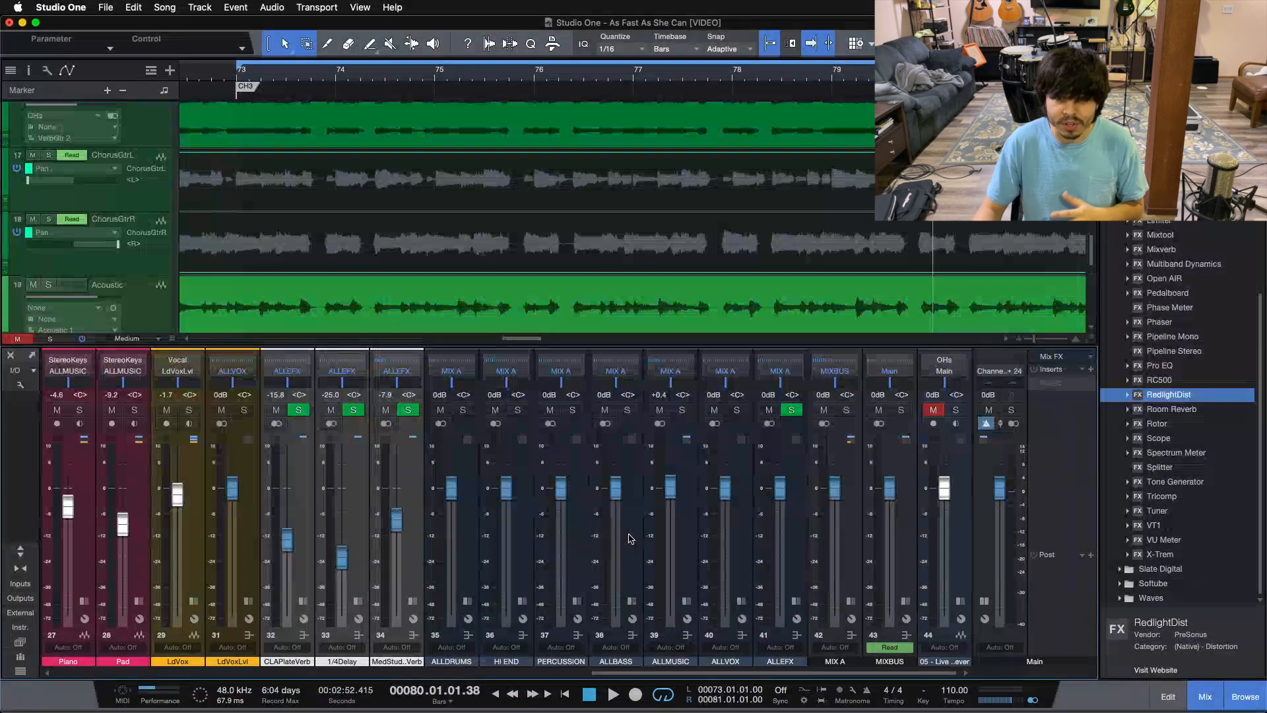
click(853, 600)
click(887, 535)
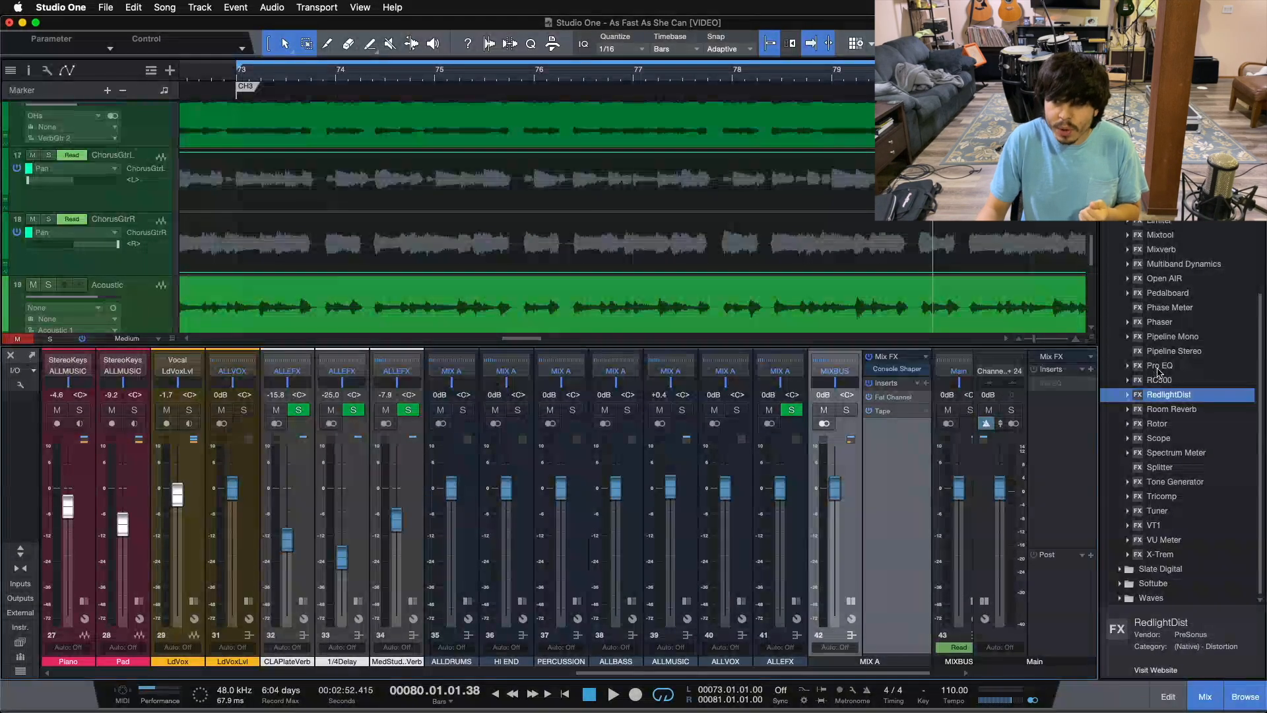
drag(1159, 367, 903, 394)
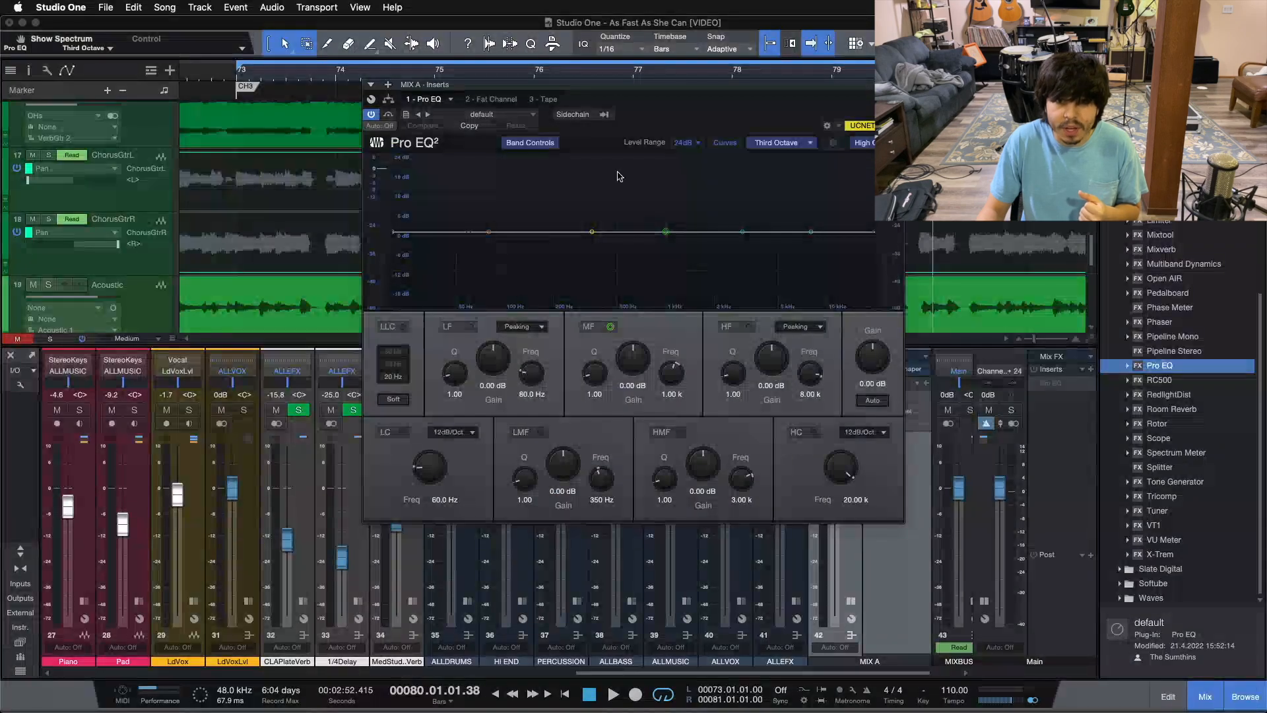
drag(652, 127, 585, 233)
Switch the main output to mono and play the song from bar 73.
click(1034, 701)
key(space)
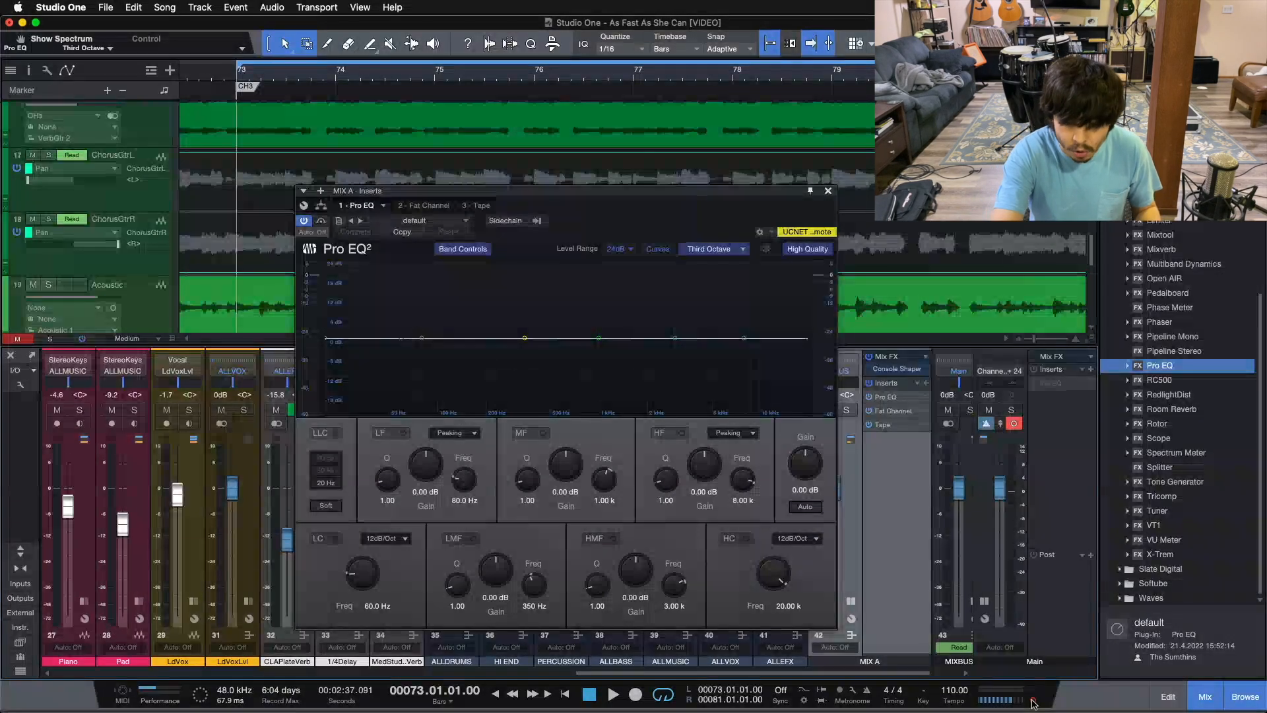
key(space)
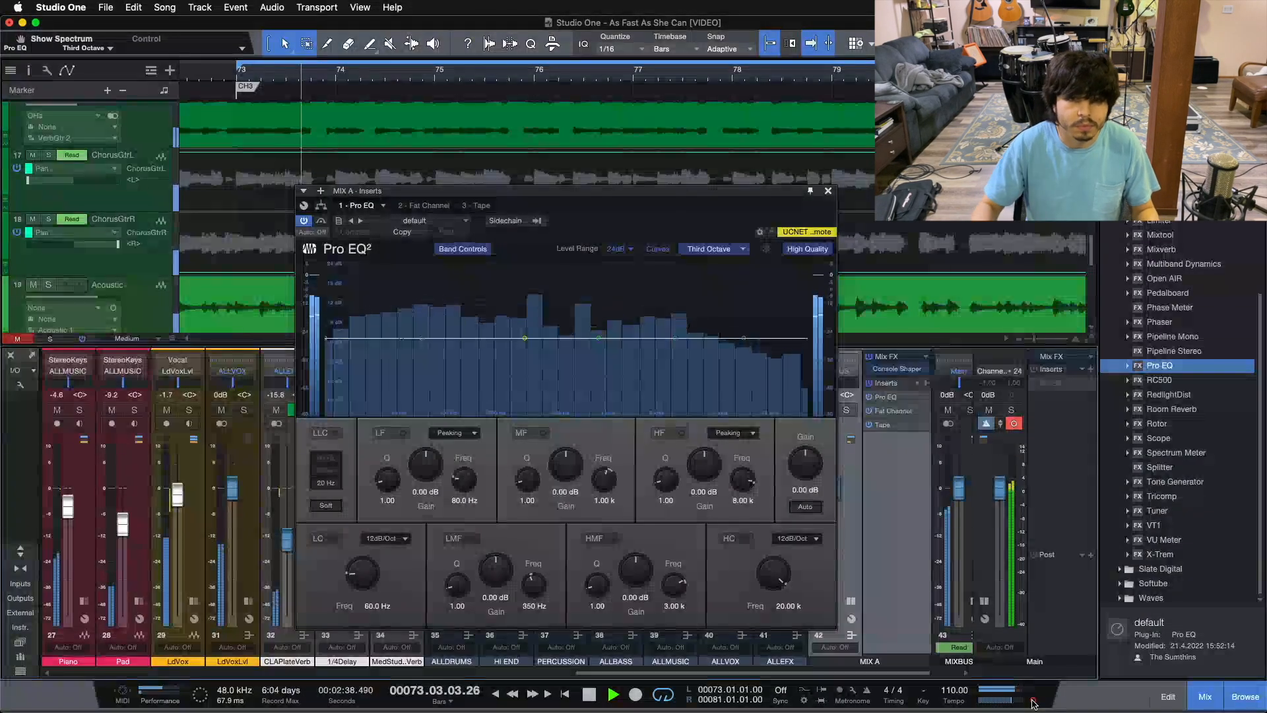
Boost the Pro EQ's LMF band by 11.50 dB at 359 Hz with a Q of 1.60, and stop playback.
drag(525, 338, 527, 303)
scroll(498, 305, up, 3)
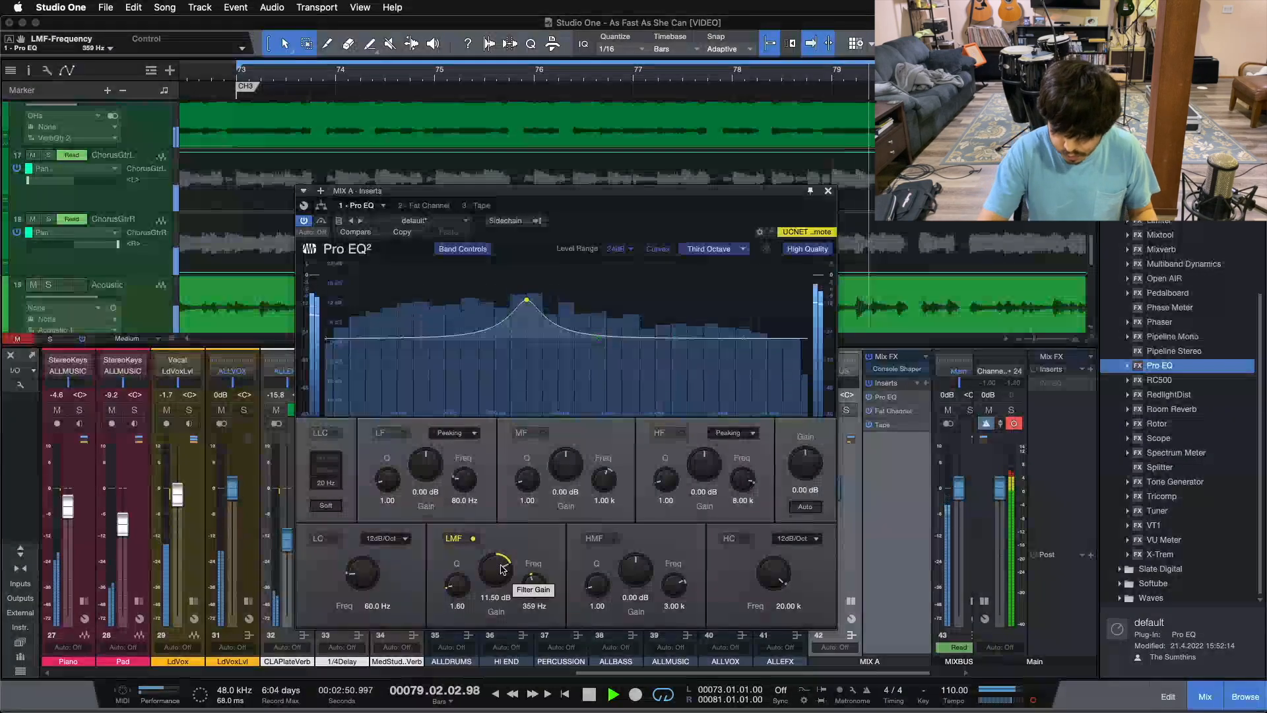
key(space)
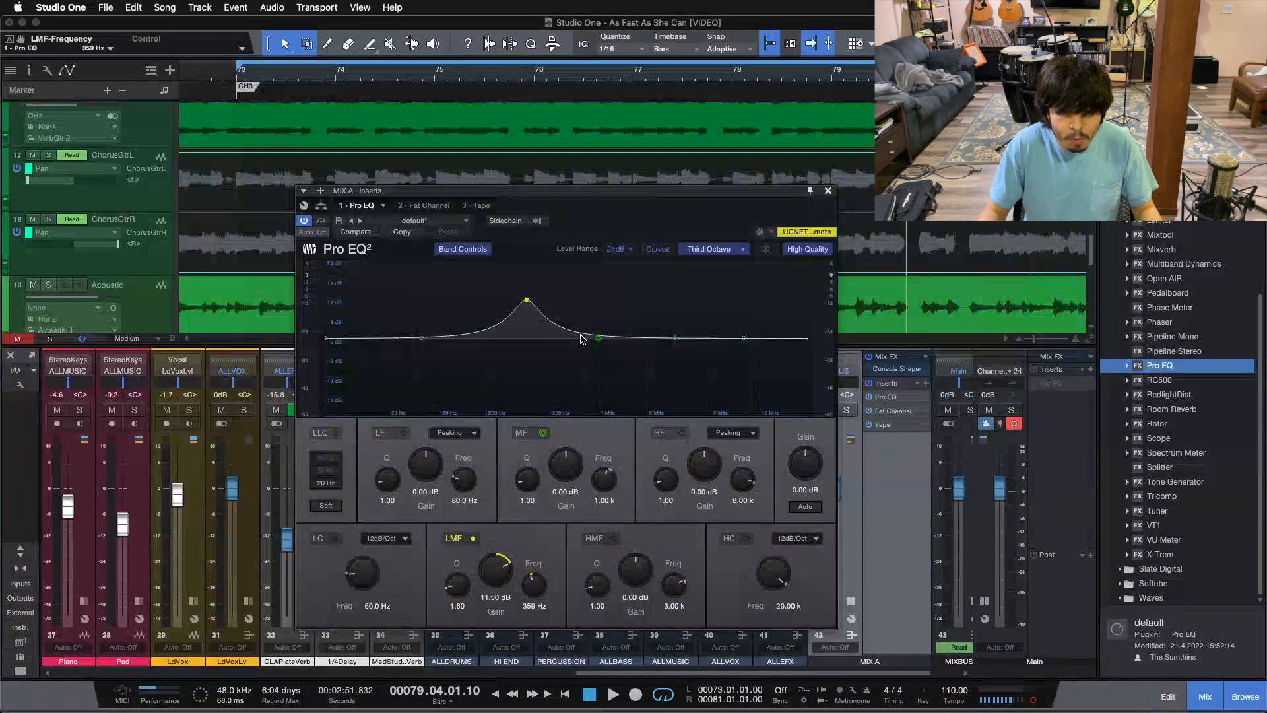
Reset the LMF band's gain to 0 dB and set its Q to 1.
double_click(490, 574)
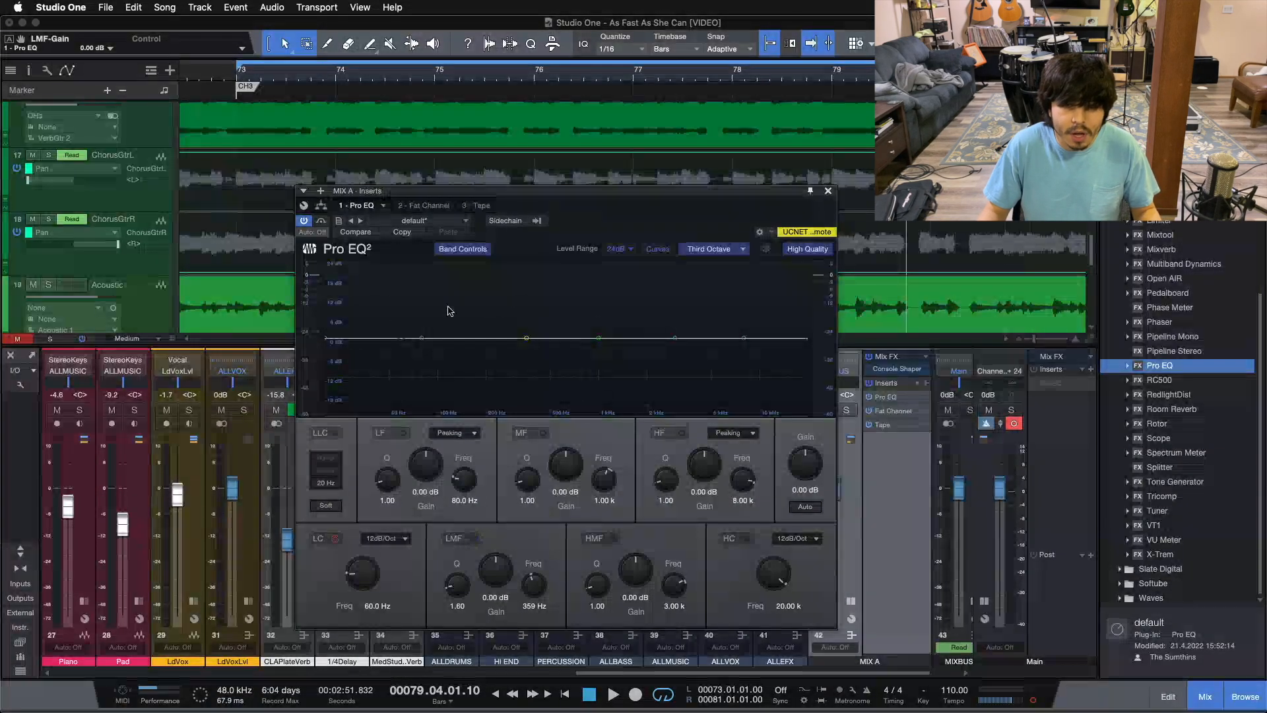
click(461, 609)
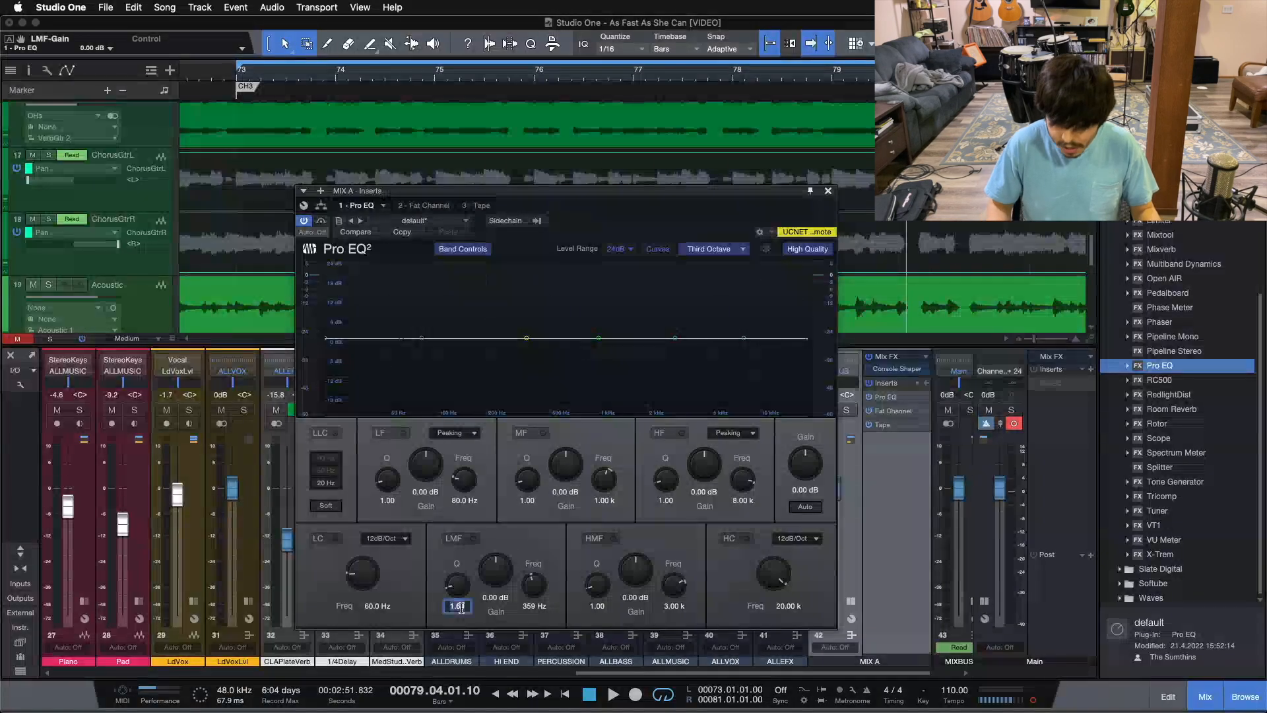
text(1)
key(Return)
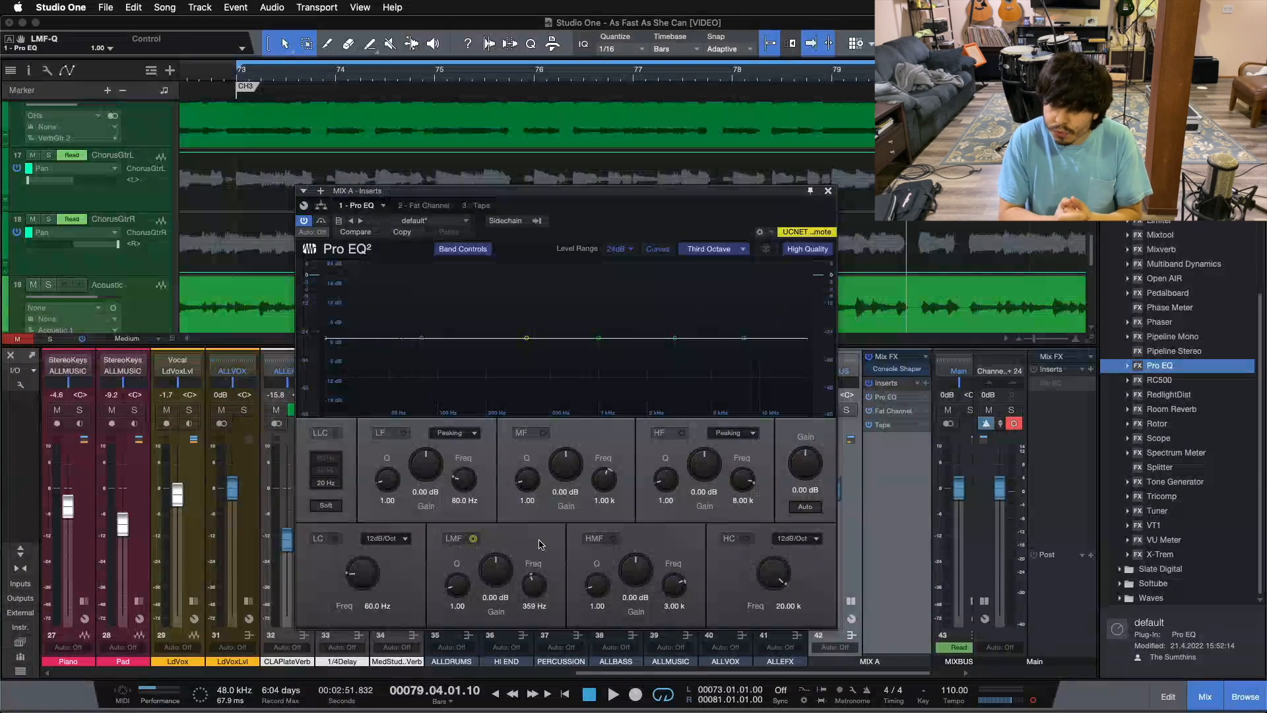
Play from bar 73, lower the LMF gain to -0.96 dB, and compare the mix with the band off and on.
key(KP_1)
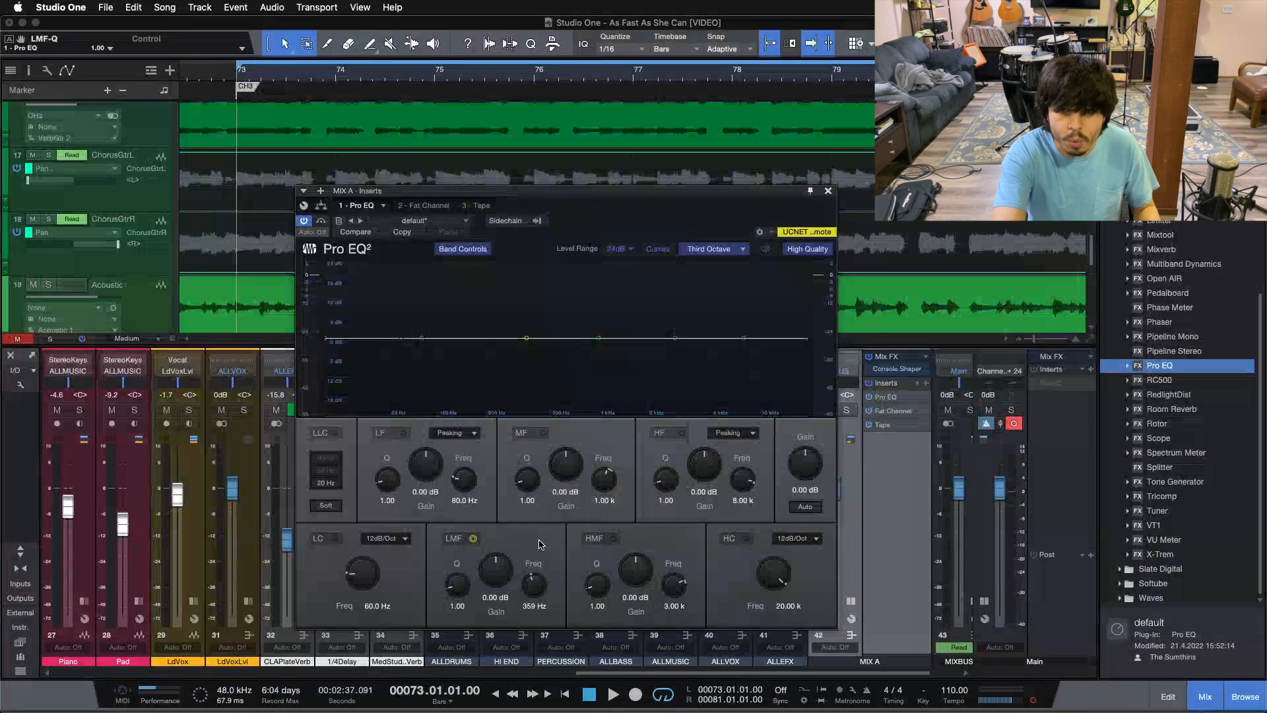
key(space)
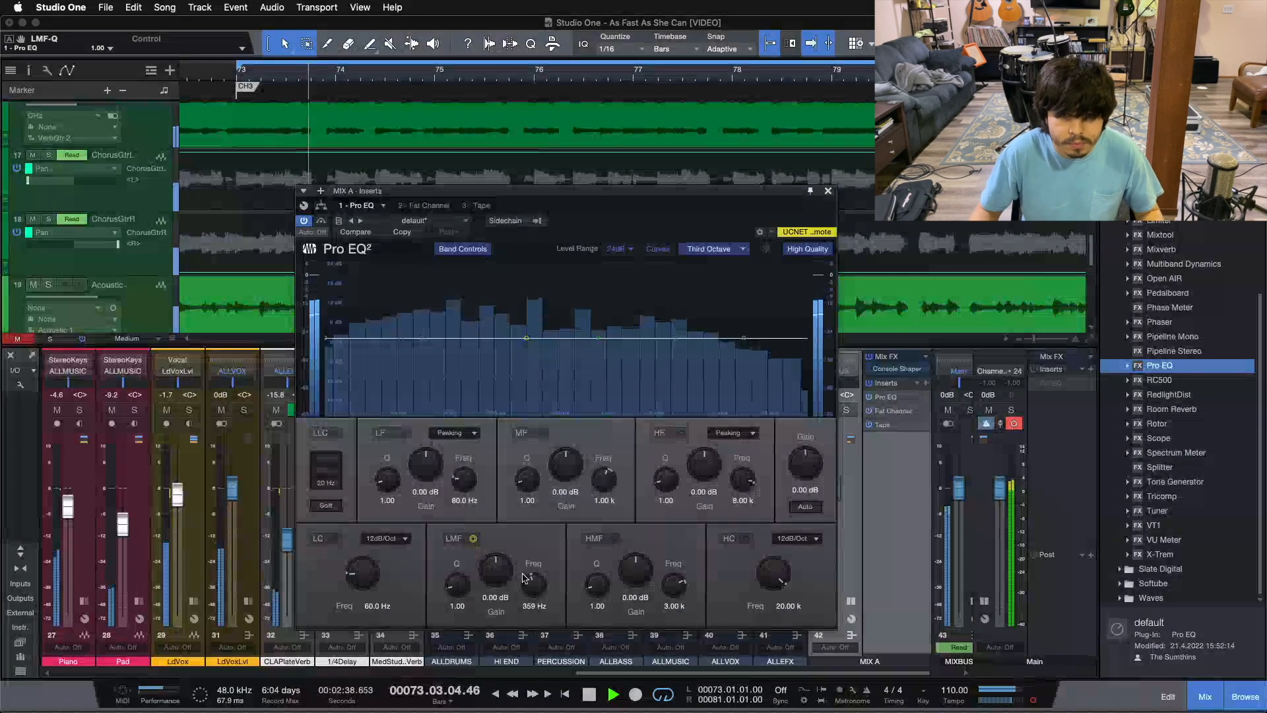
scroll(500, 574, down, 2)
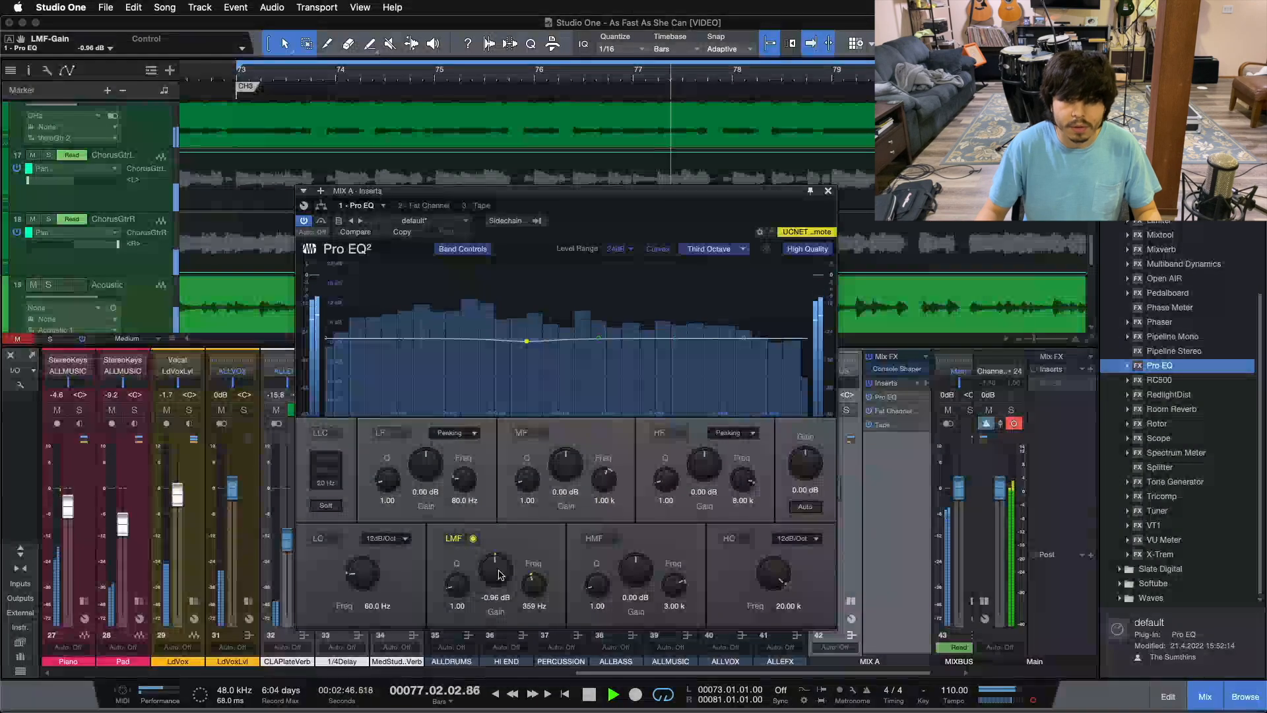
click(466, 540)
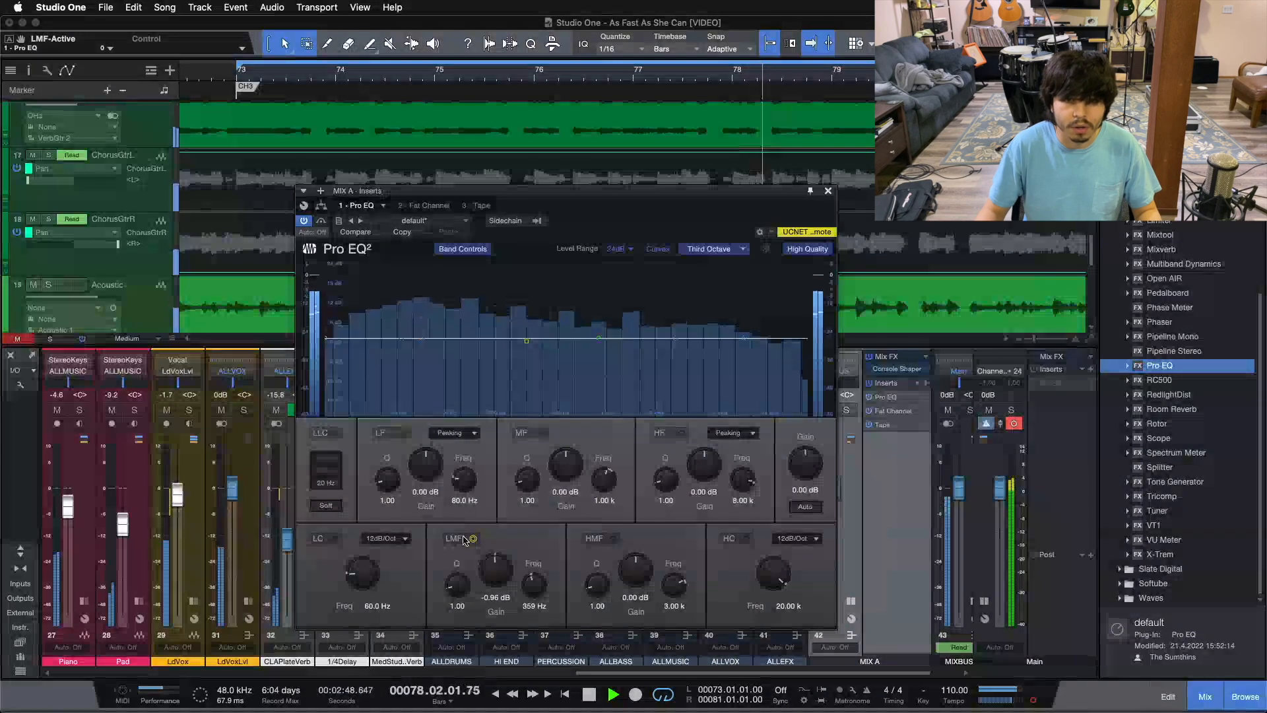
click(466, 540)
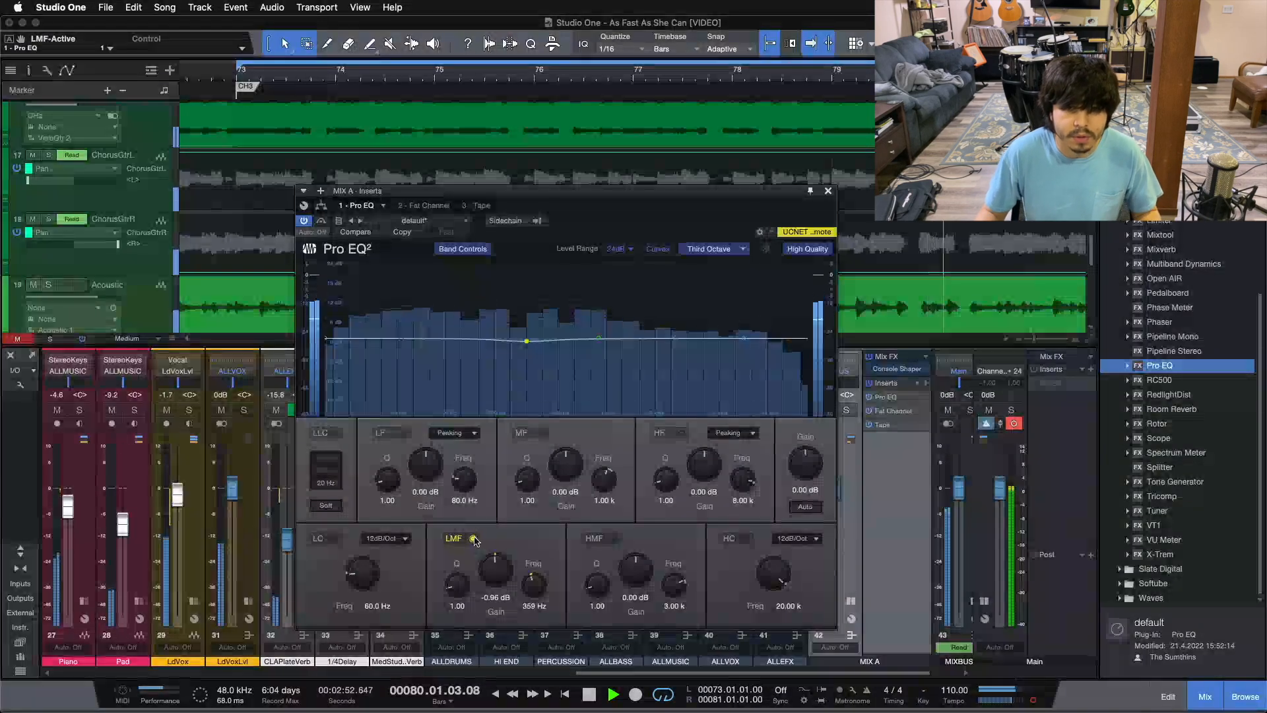
Compare the playing mix with the MIX A Pro EQ bypassed and active, twice.
click(321, 221)
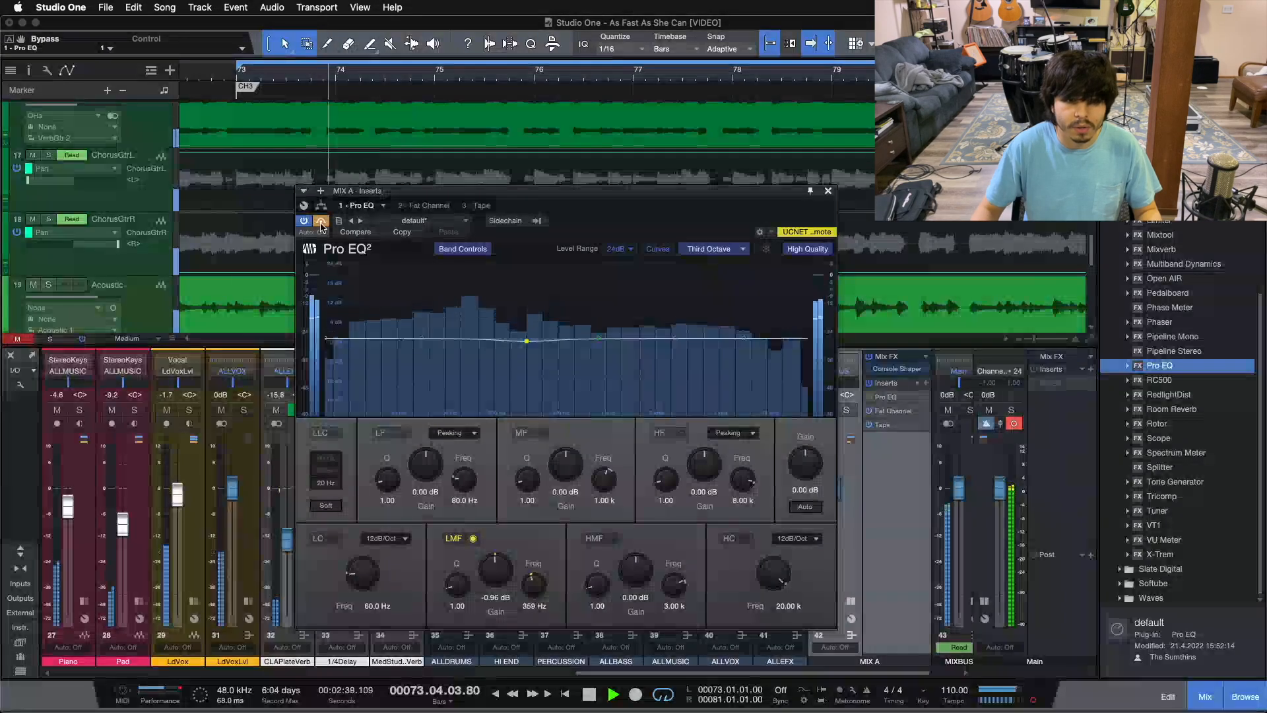
click(321, 222)
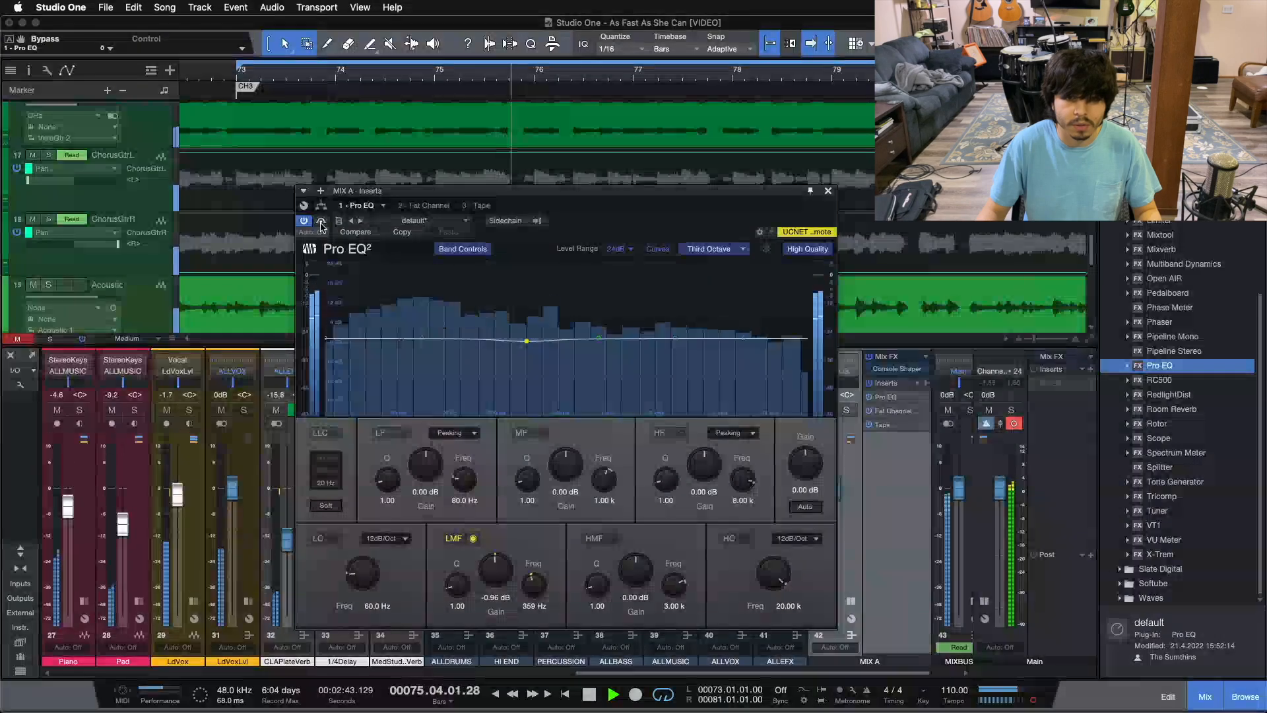
click(320, 222)
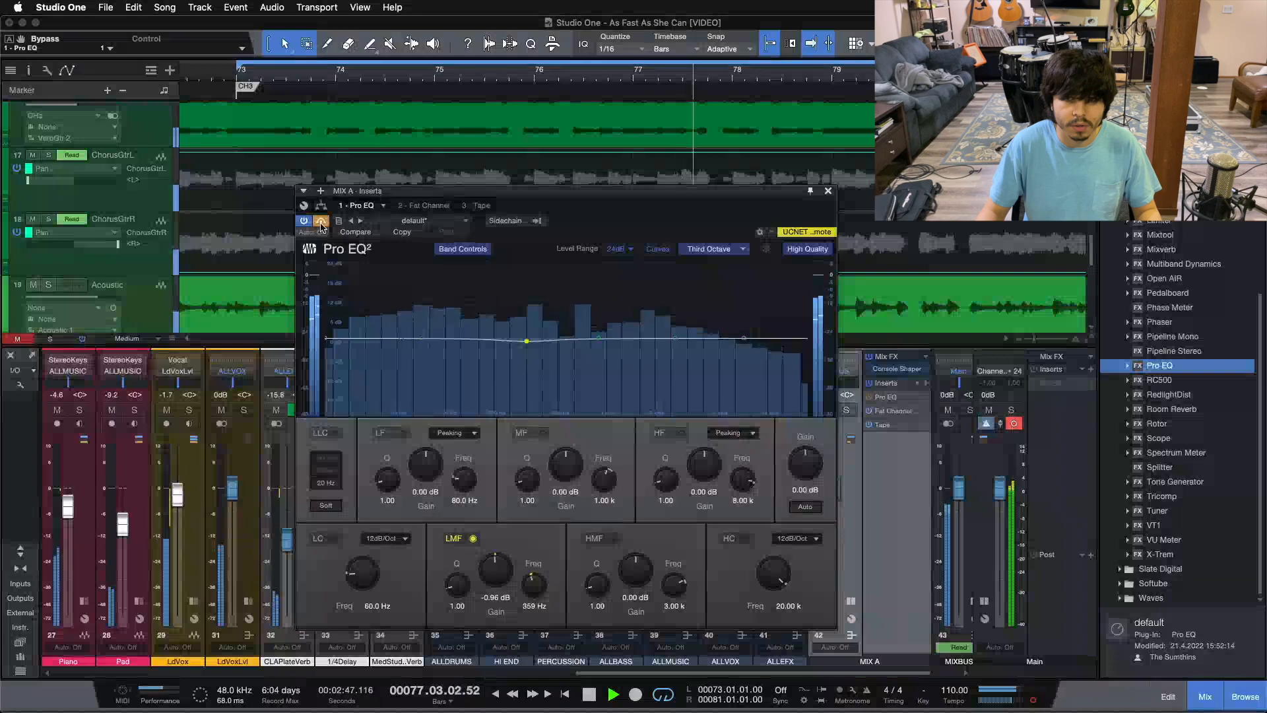
click(321, 222)
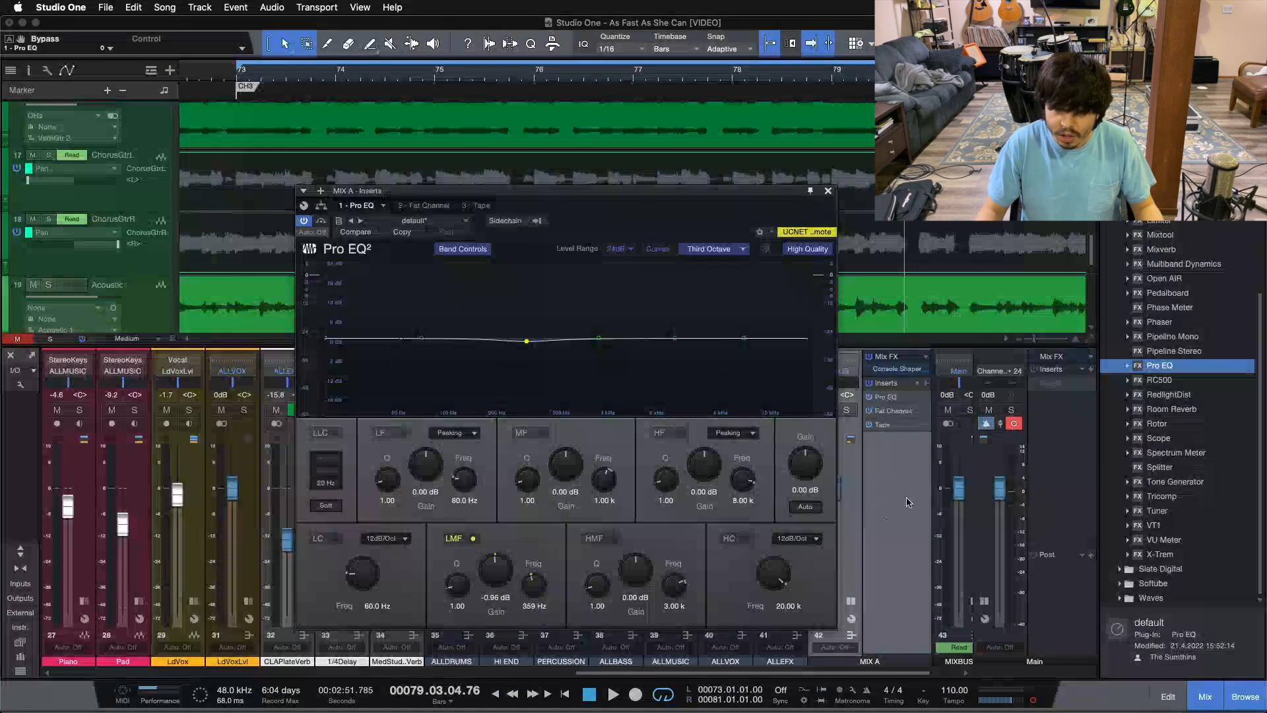
Restart playback from bar 73 and compare the mix with only the LMF band switched off and on.
key(KP_1)
key(space)
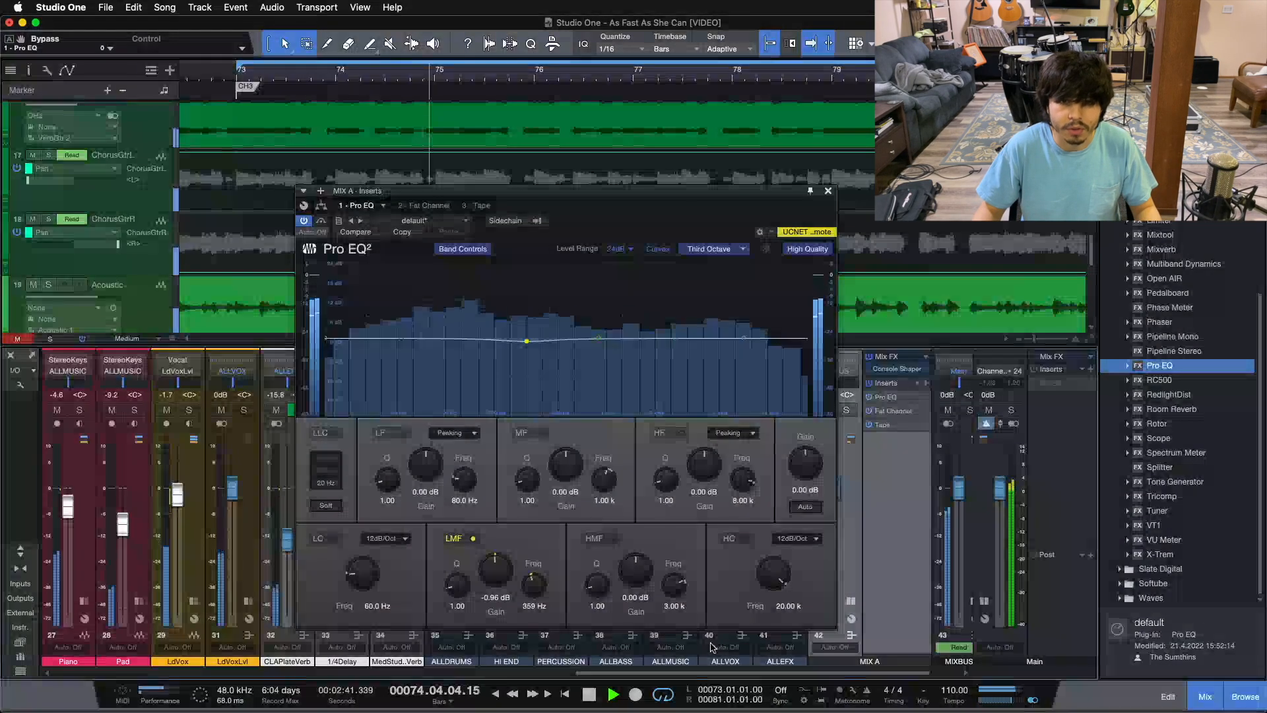
click(466, 540)
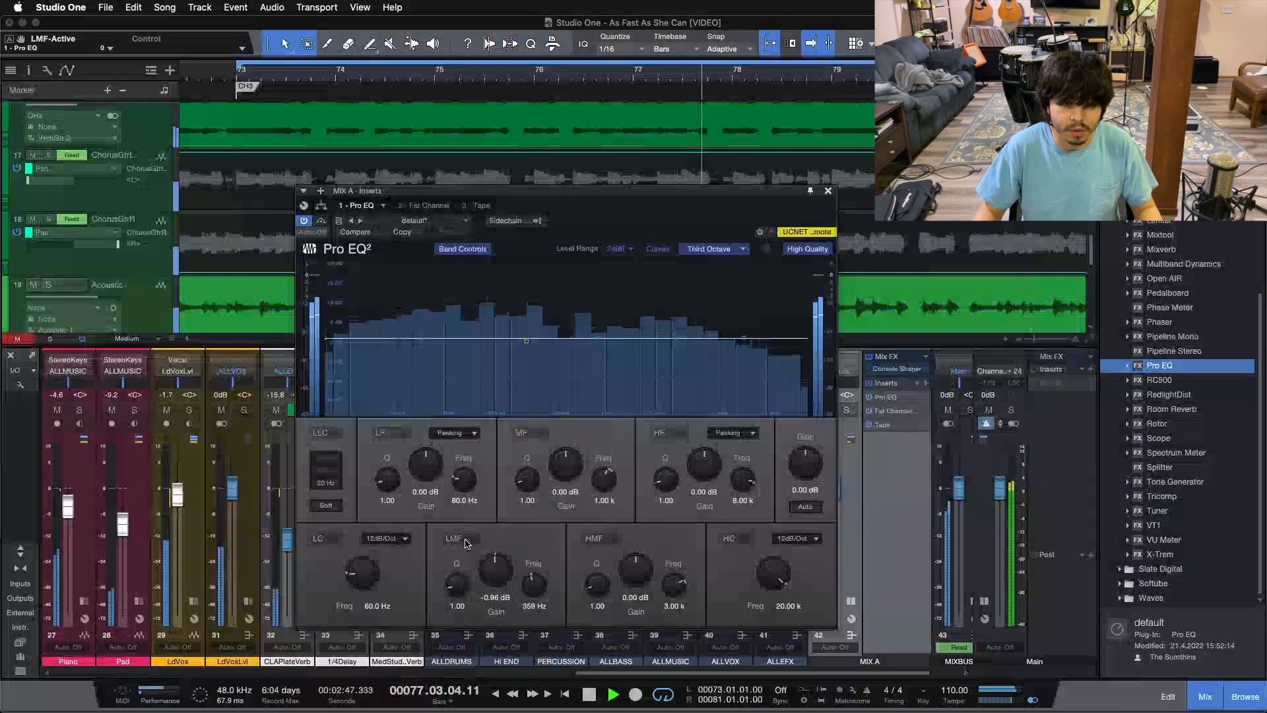
click(466, 540)
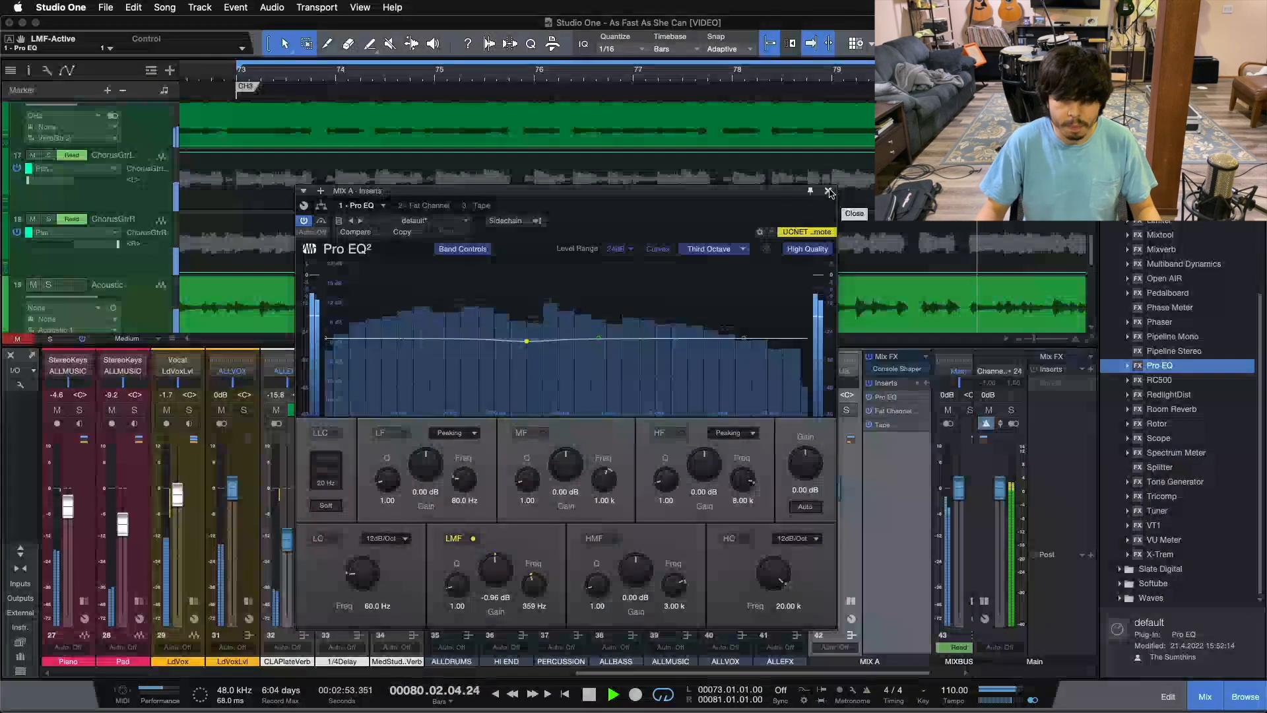
Stop playback, deactivate the Pro EQ on the MIX A bus, and close its window.
drag(802, 191, 736, 163)
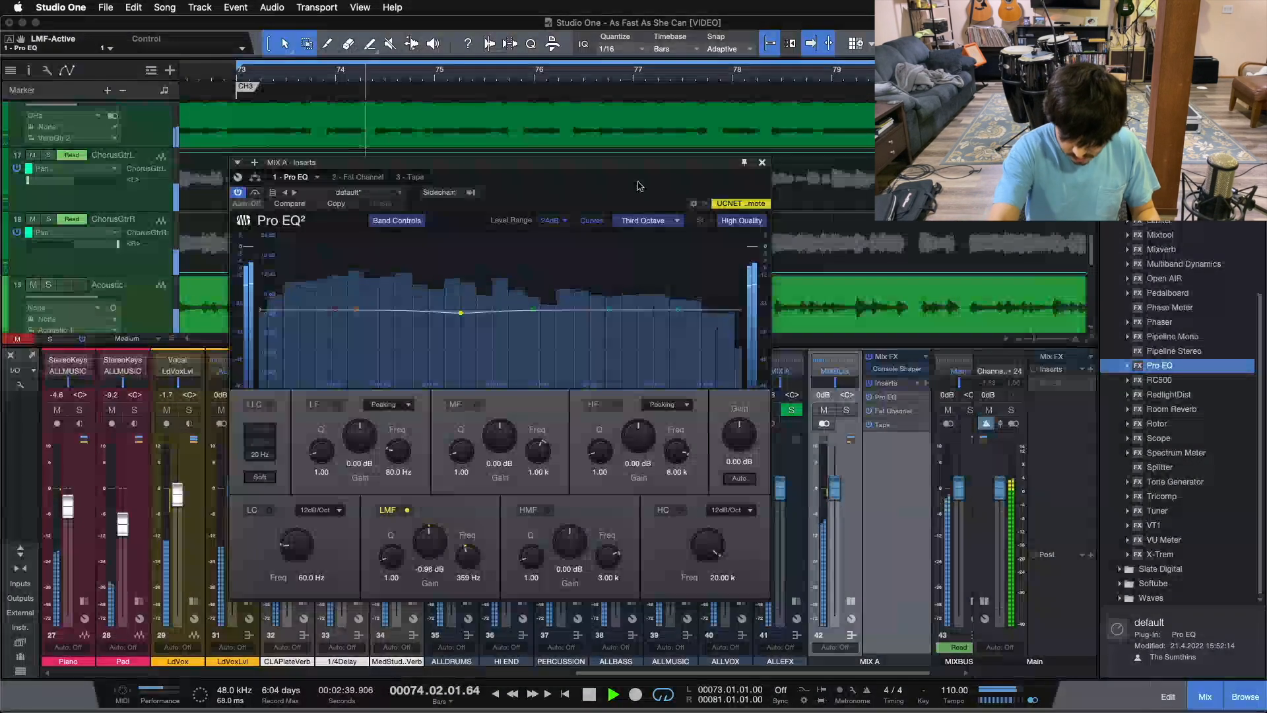
key(space)
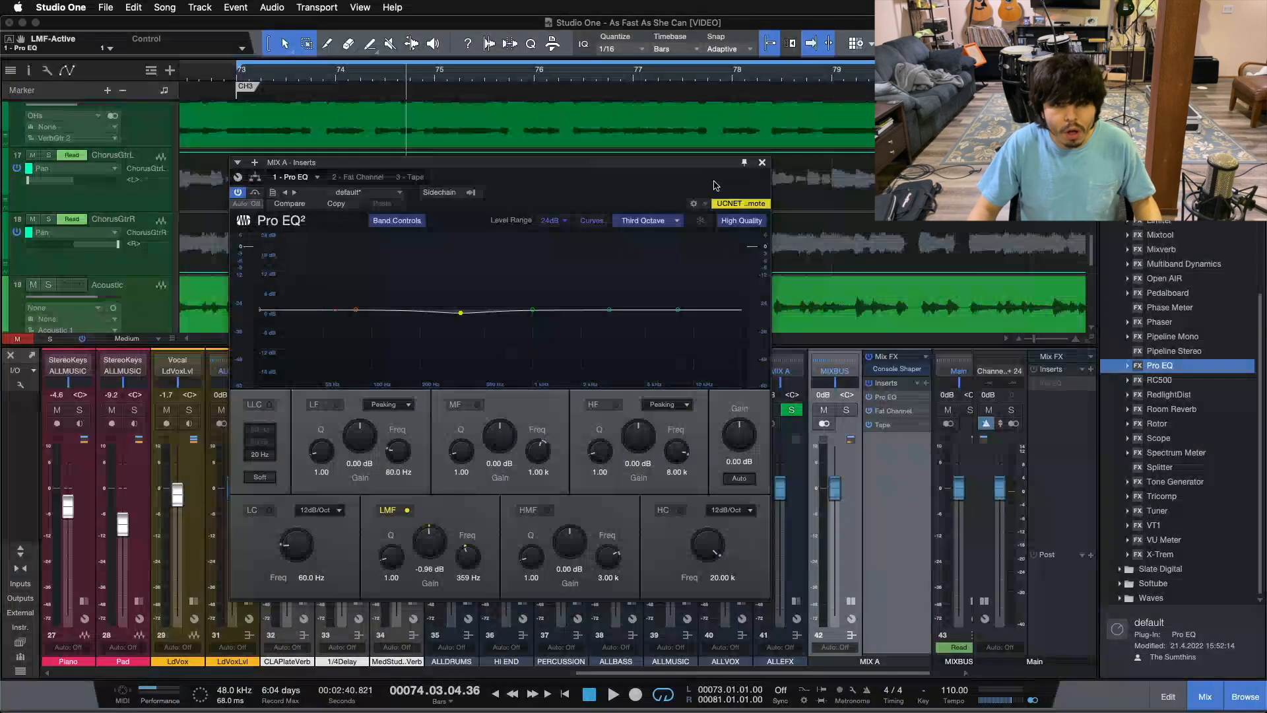
click(869, 397)
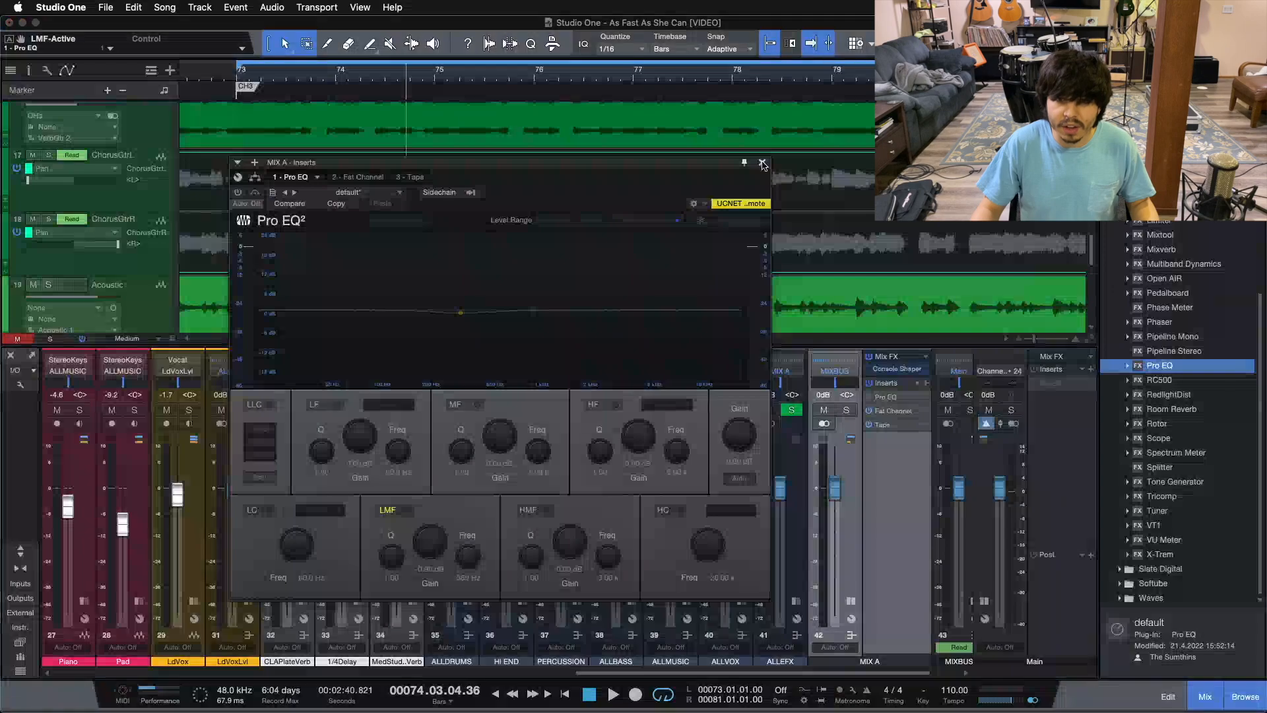
click(763, 161)
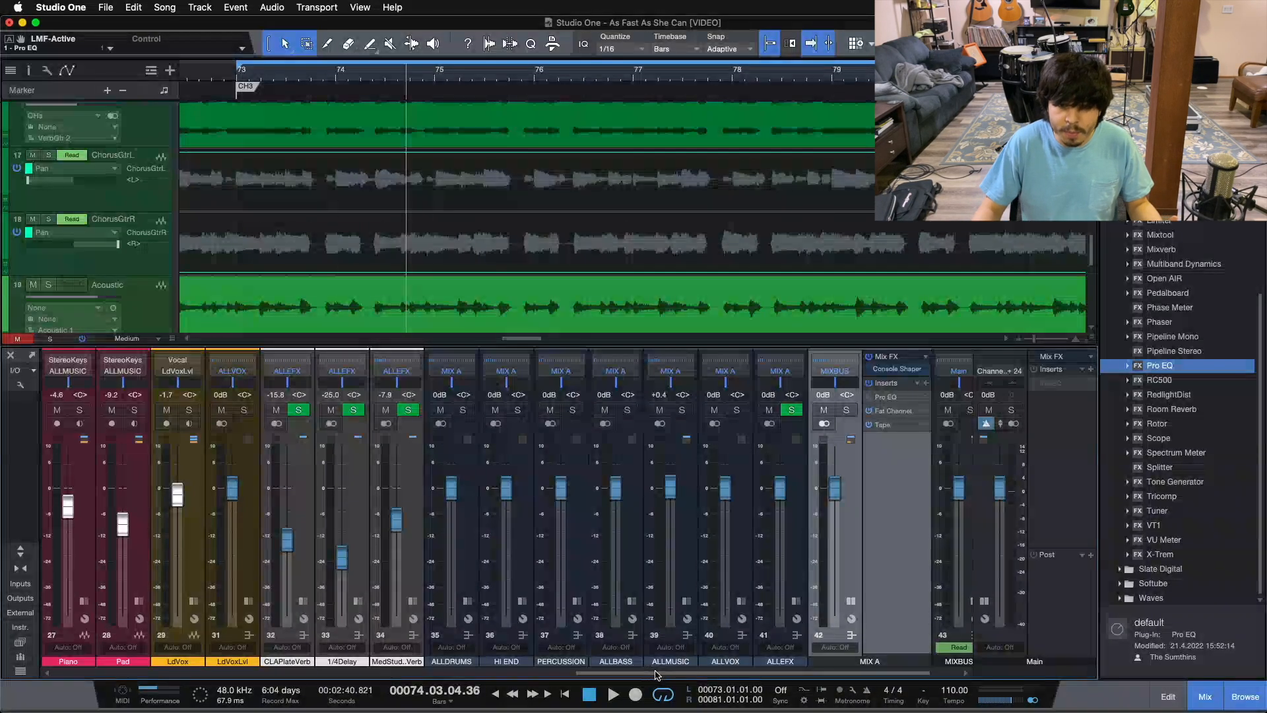
Examine the bus channels feeding MIX A, from ALLDRUMS through ALLEFX, and return to ALLMUSIC.
scroll(713, 634, left, 10)
scroll(357, 625, right, 10)
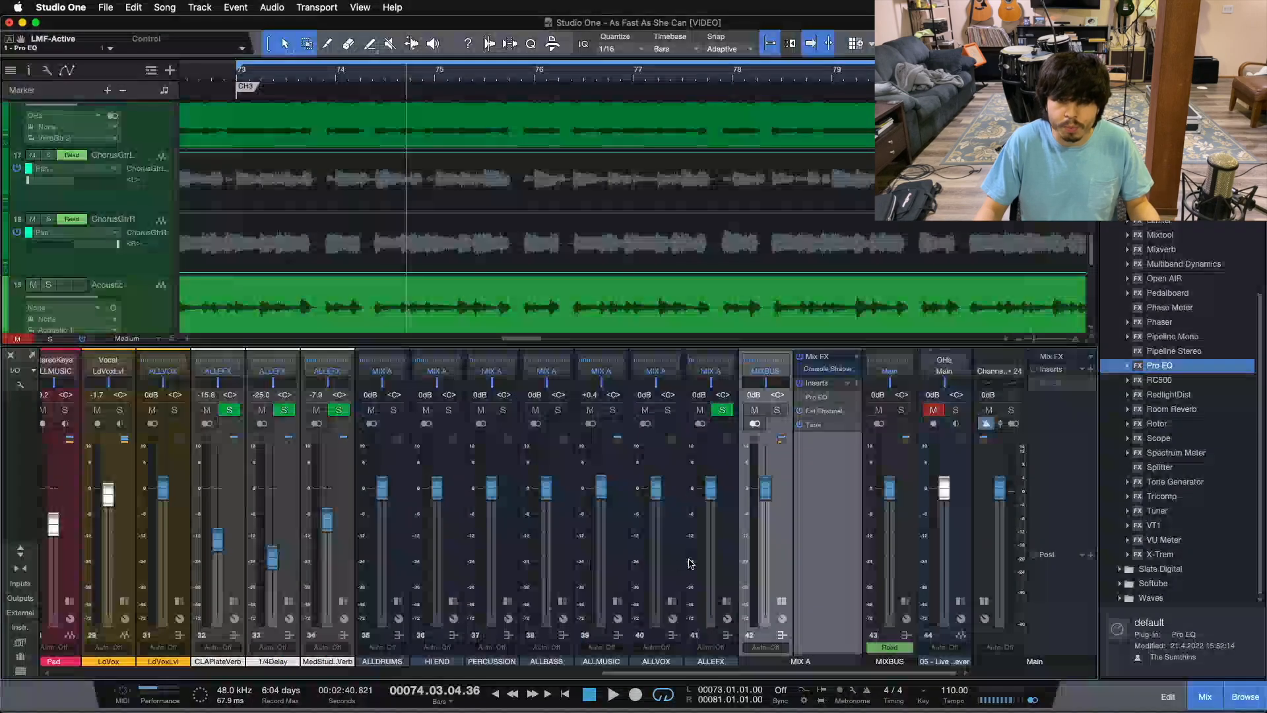
click(398, 549)
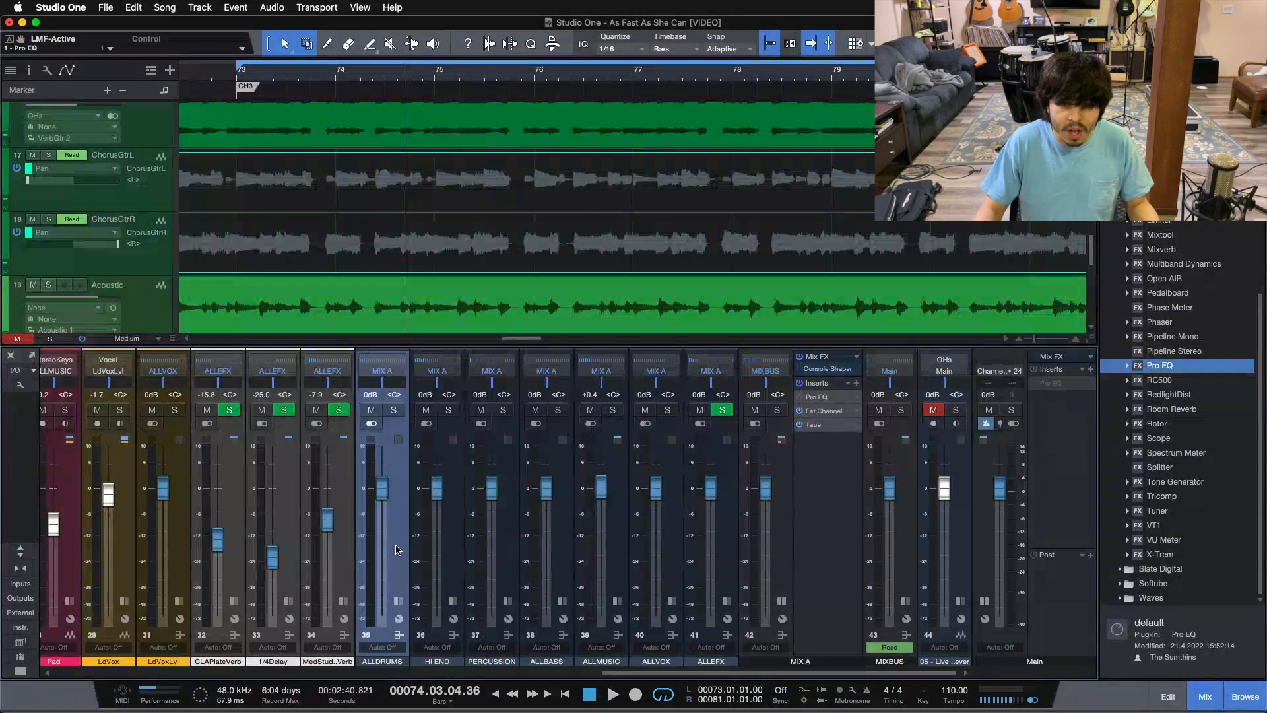
click(460, 537)
click(503, 536)
click(539, 540)
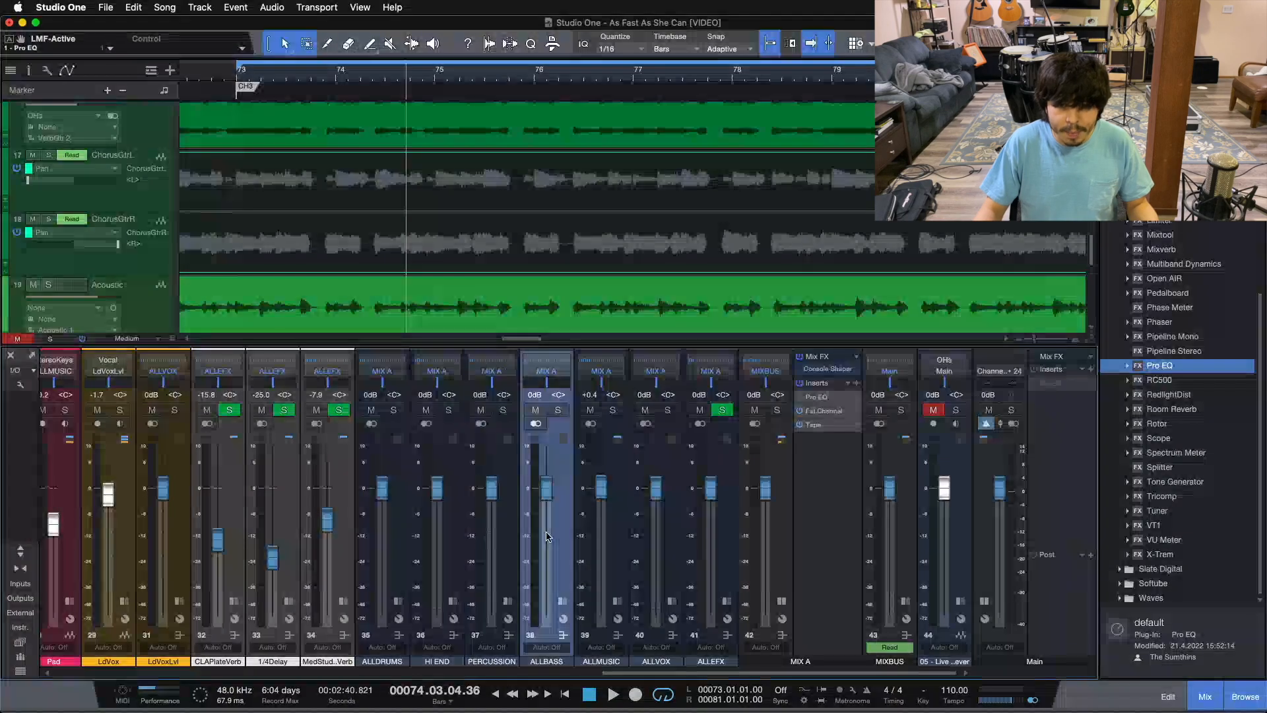
click(614, 531)
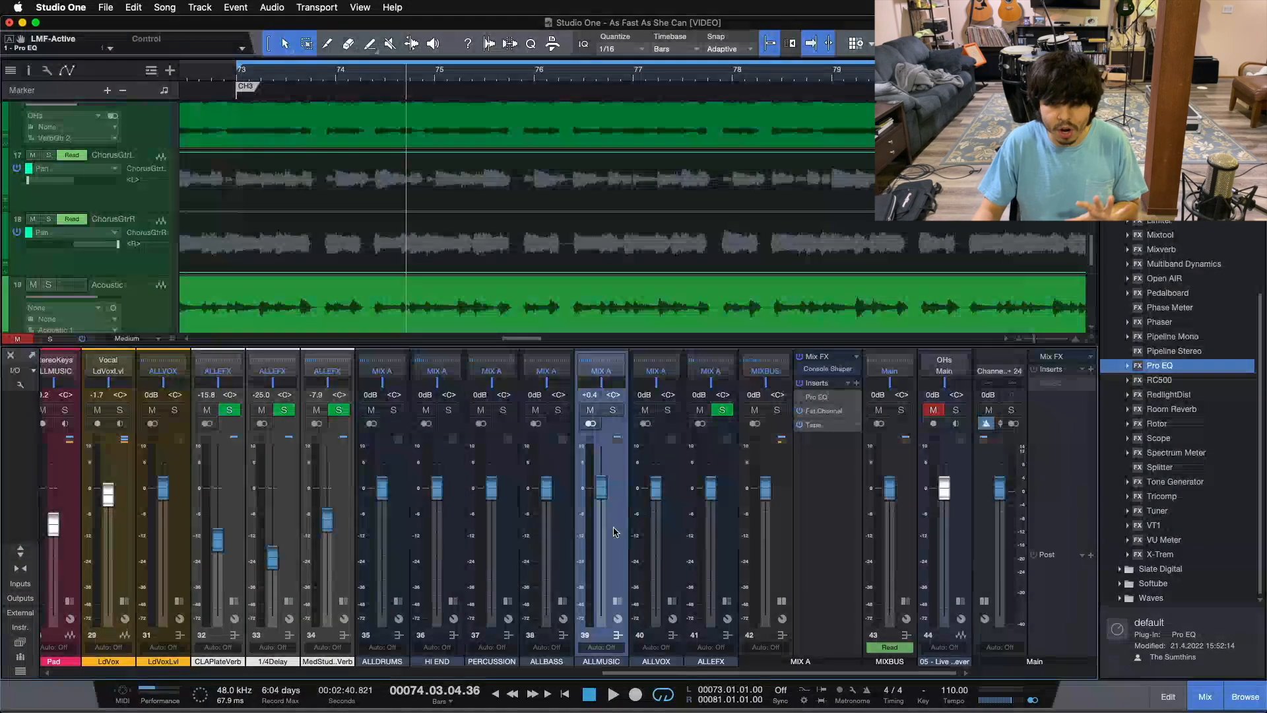
click(664, 530)
click(726, 538)
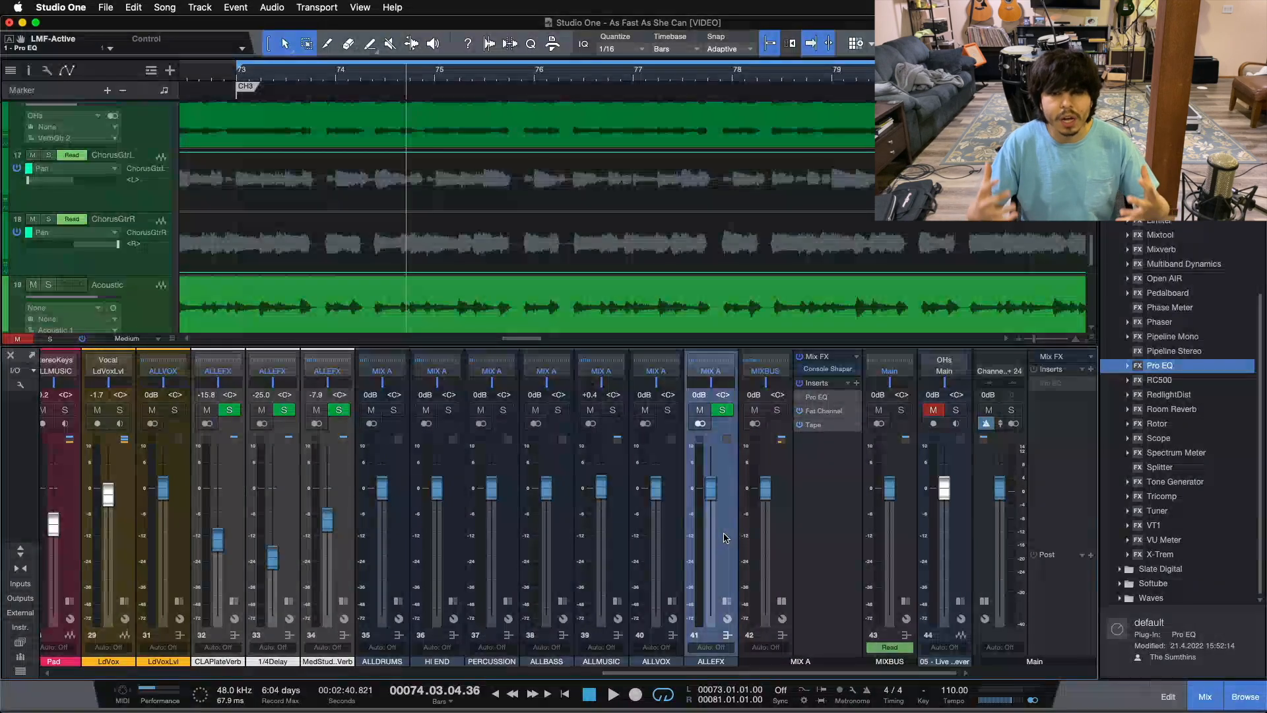
click(622, 532)
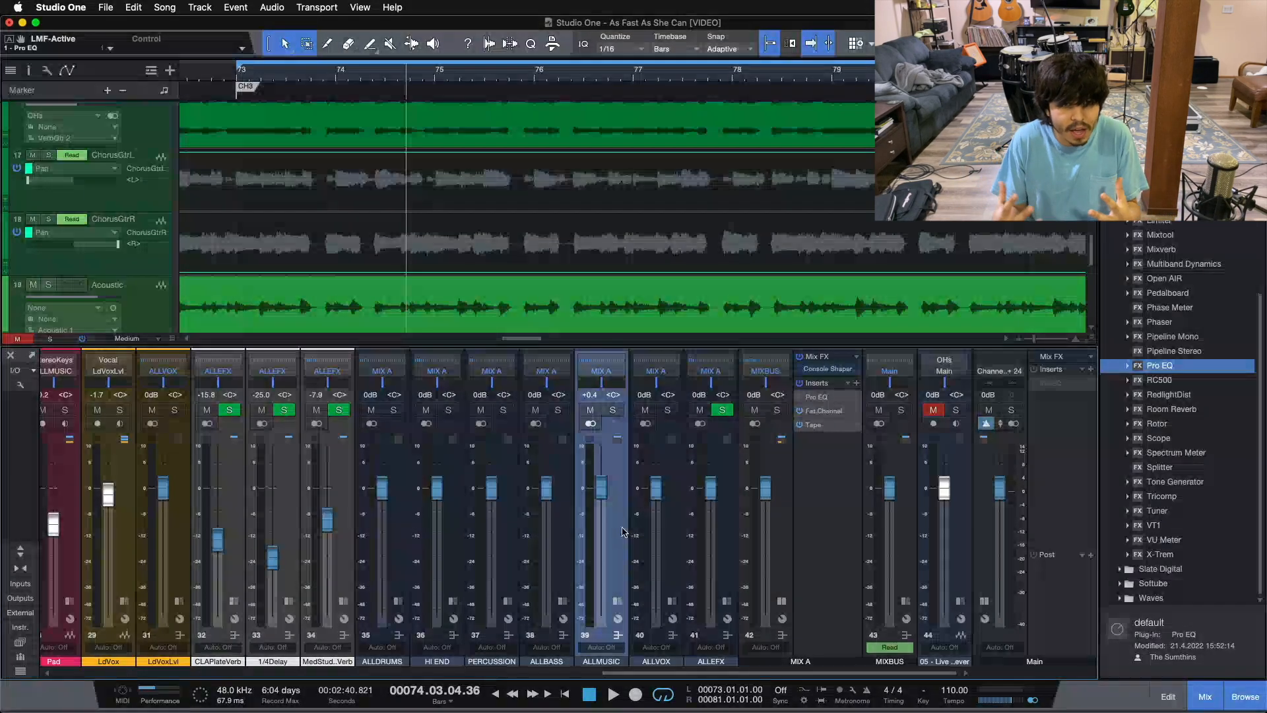
Examine the individual bass, guitar, keys and vocal channels and the buses they are routed to.
scroll(608, 673, left, 4)
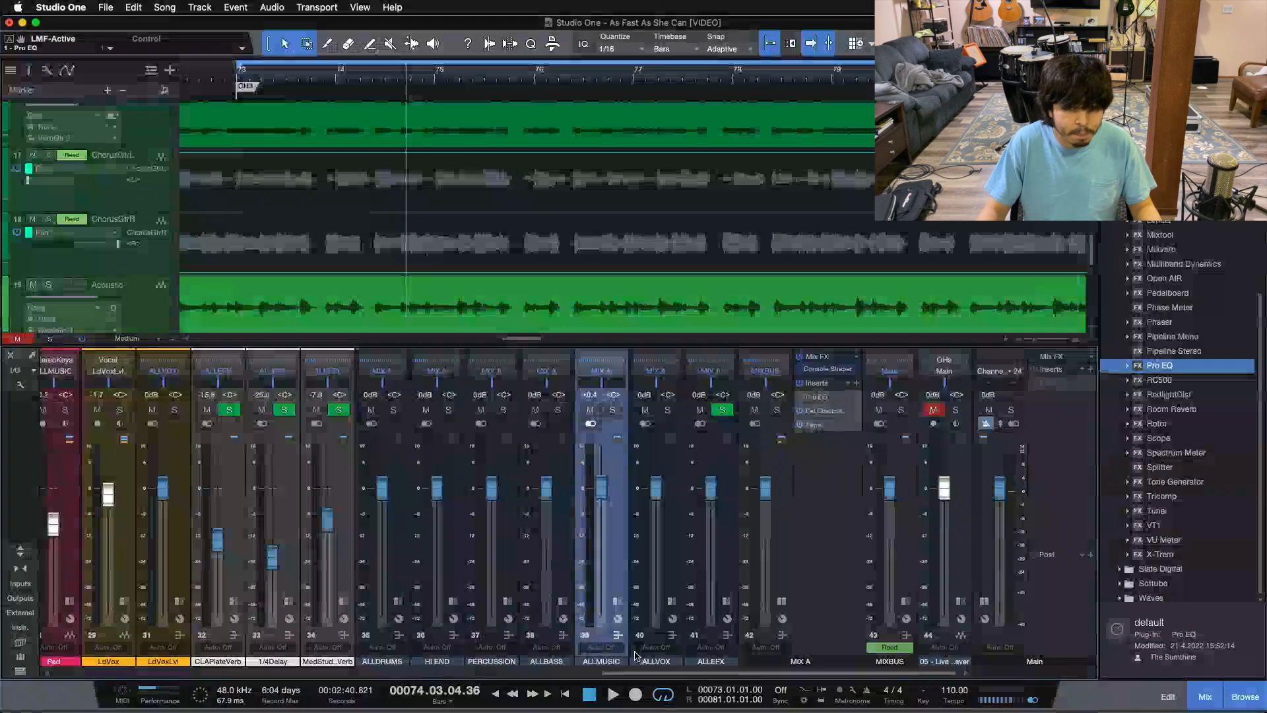
scroll(609, 659, left, 5)
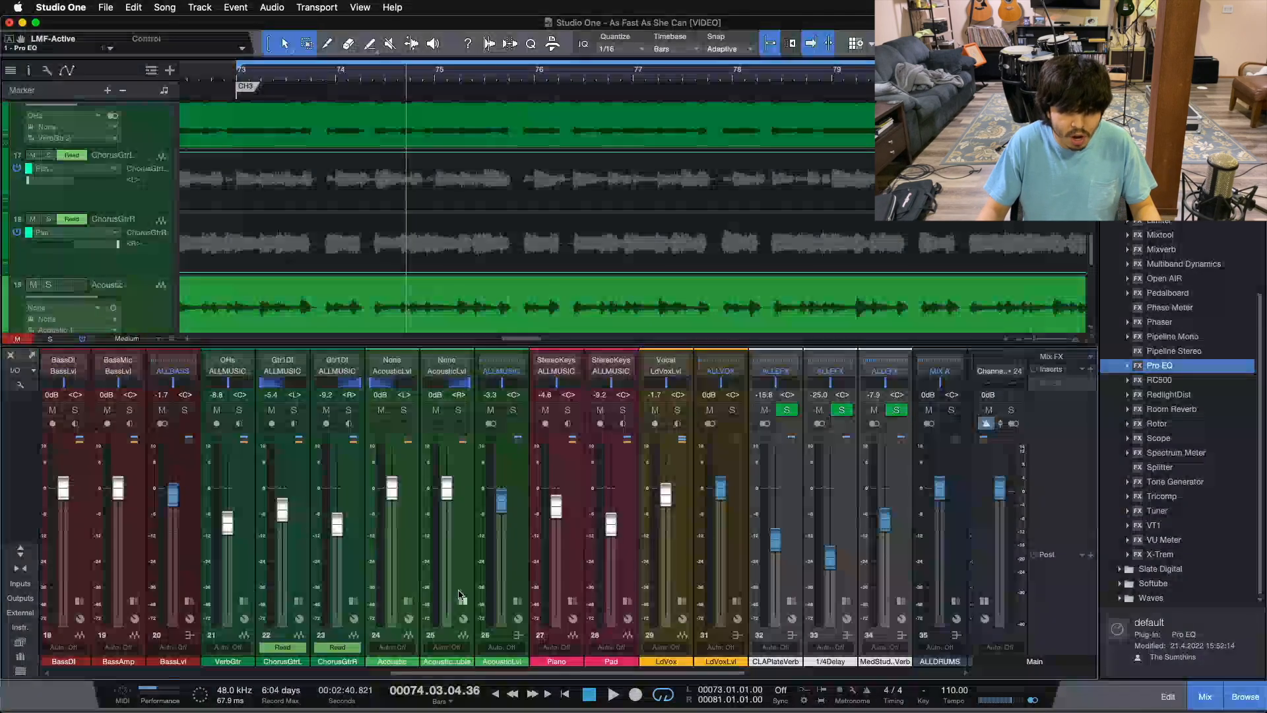
scroll(609, 673, right, 8)
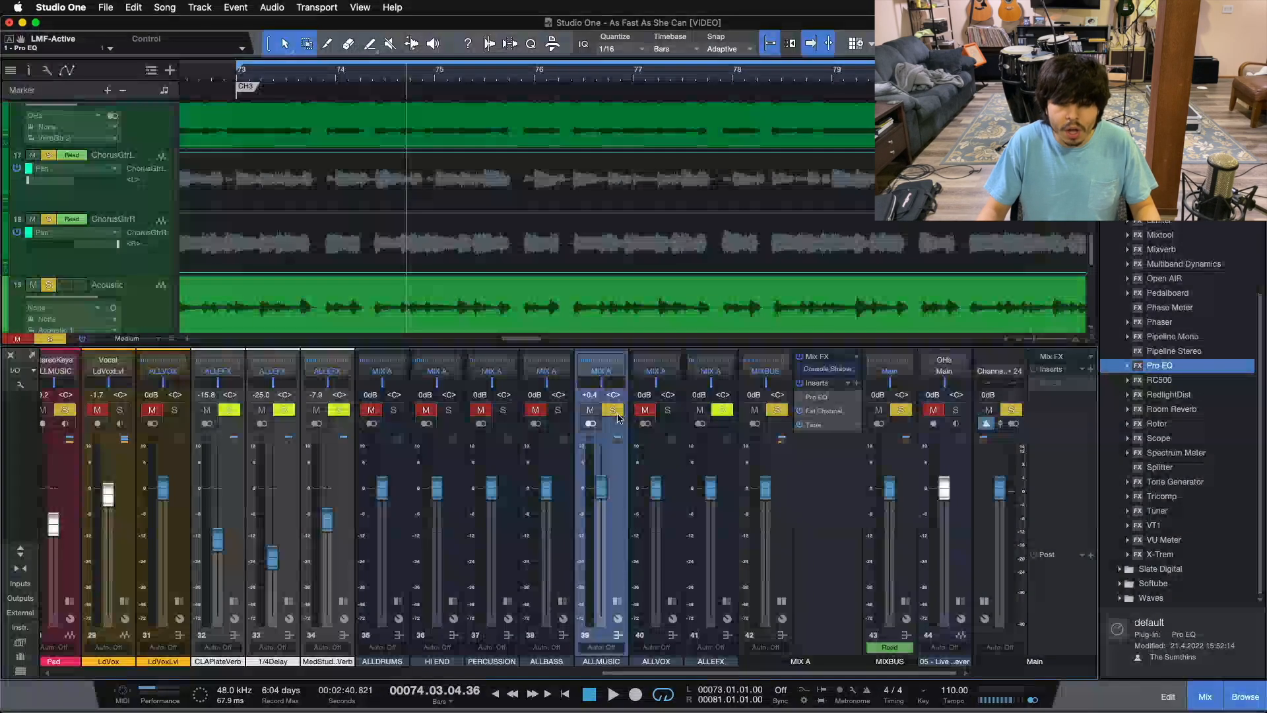
scroll(647, 675, left, 1)
scroll(647, 675, left, 1)
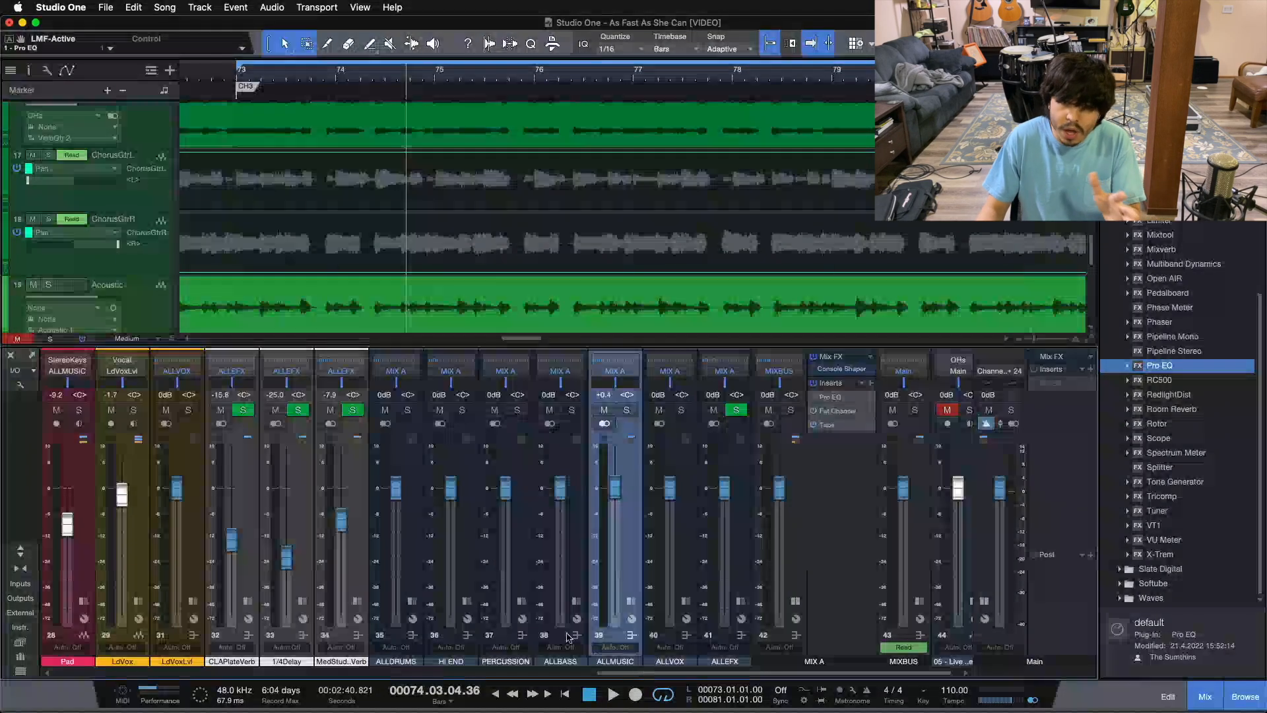
scroll(620, 674, left, 1)
drag(607, 675, 629, 674)
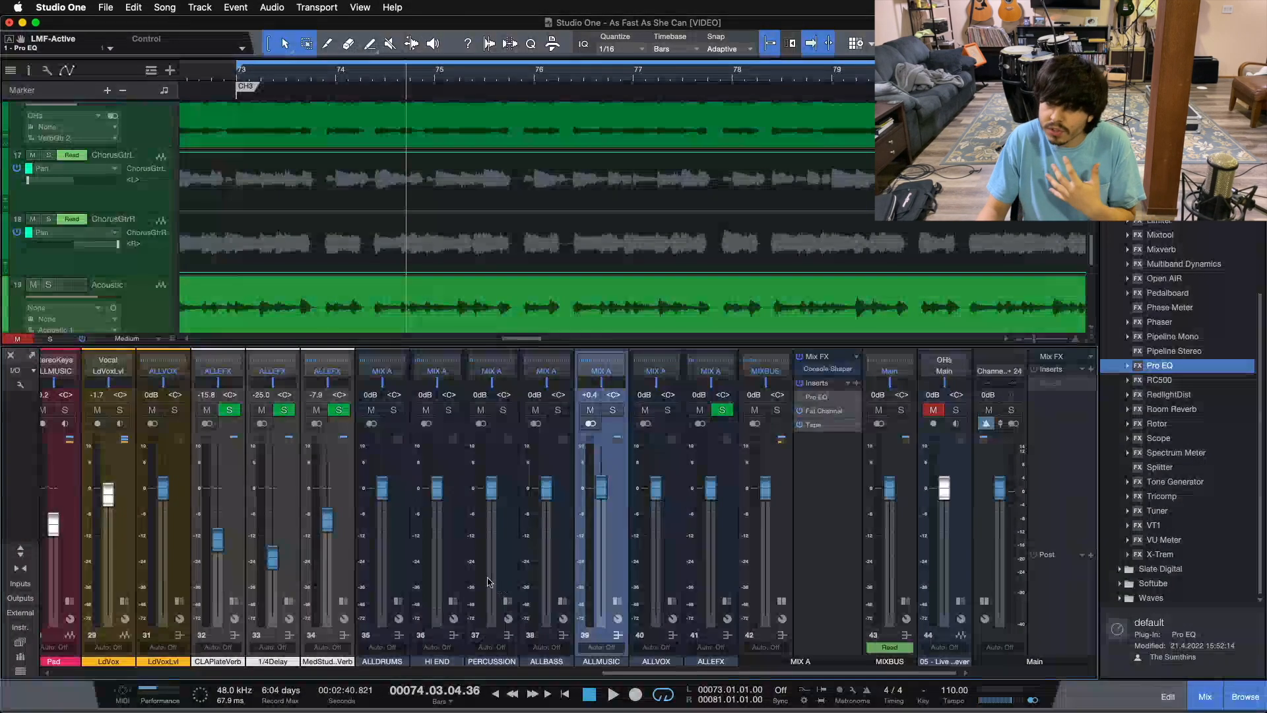
Expand the ALLMUSIC, ALLBASS and ALLDRUMS bus channels to show their inserts.
click(458, 570)
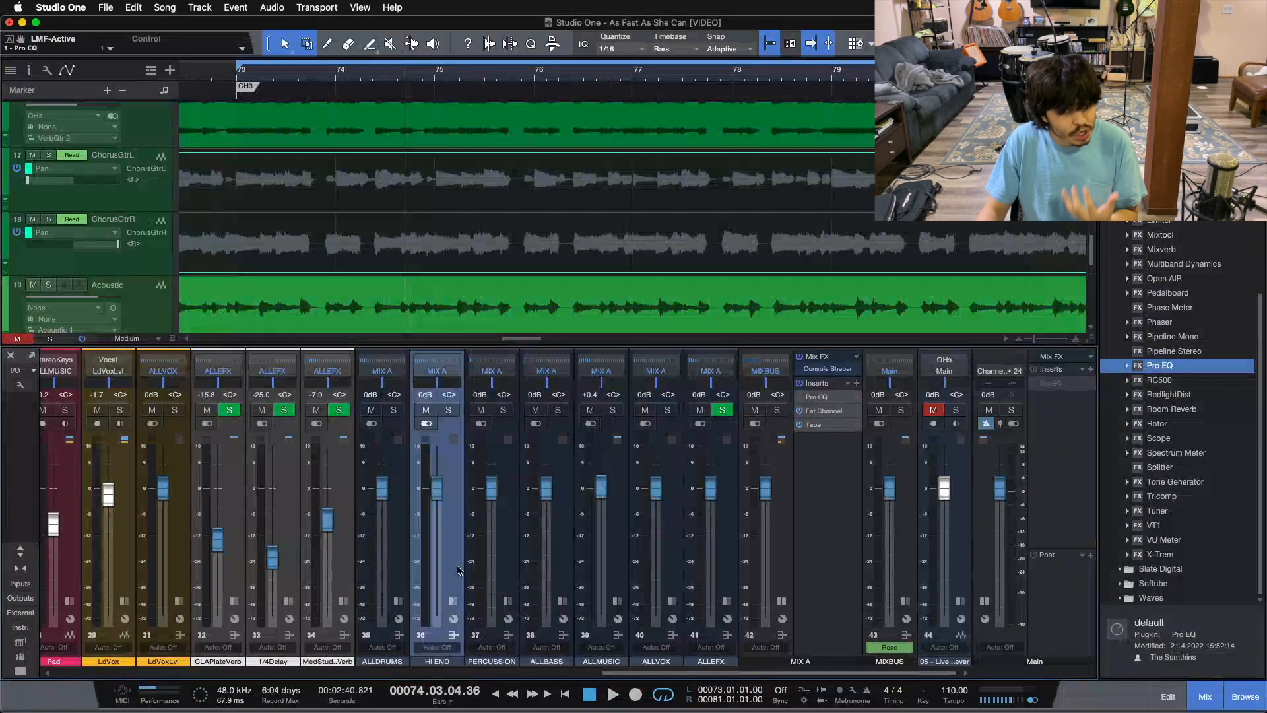
click(399, 601)
click(399, 601)
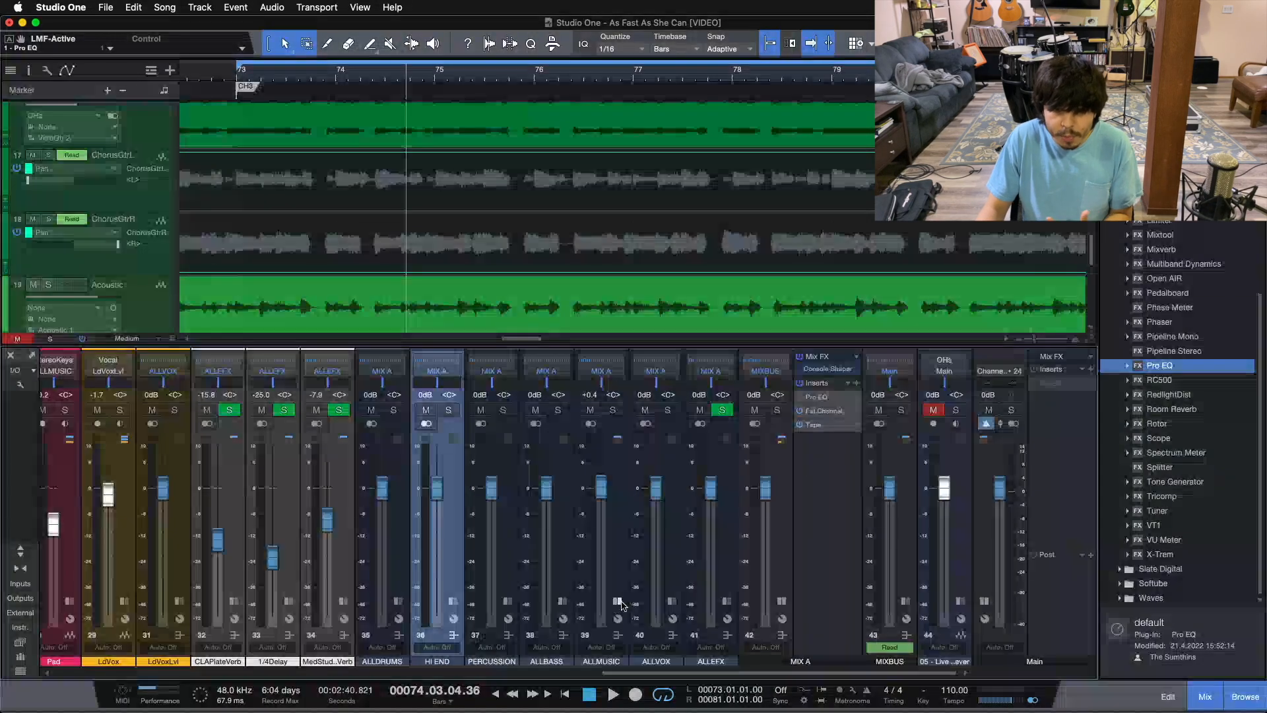
click(617, 601)
click(563, 602)
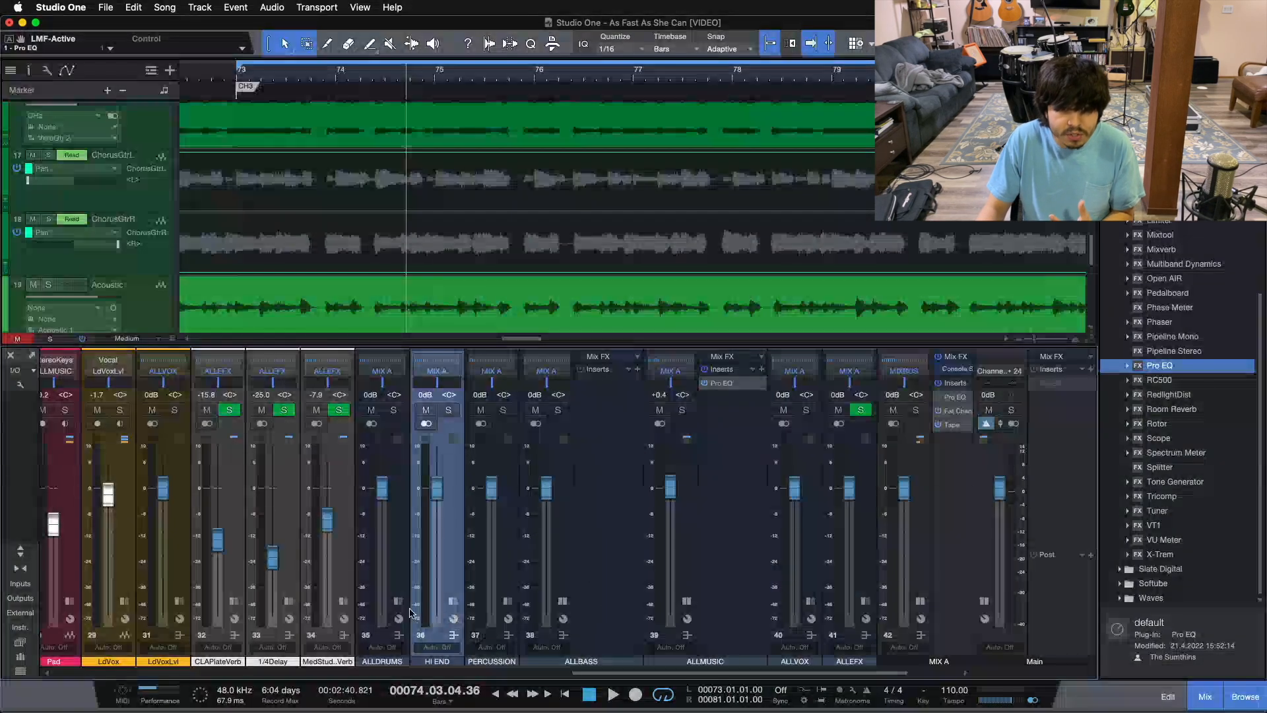
click(399, 600)
Solo the ALLDRUMS bus, play it from bar 73, and add a Pro EQ to its inserts.
click(394, 410)
key(space)
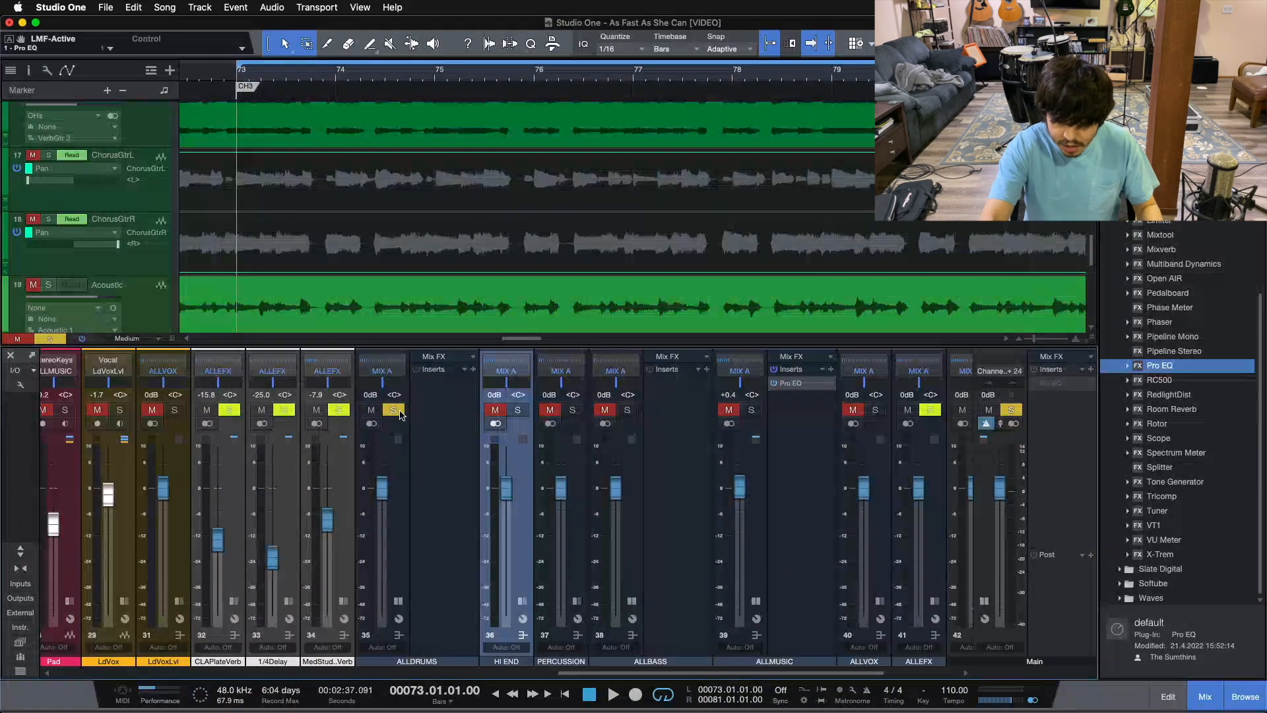
key(space)
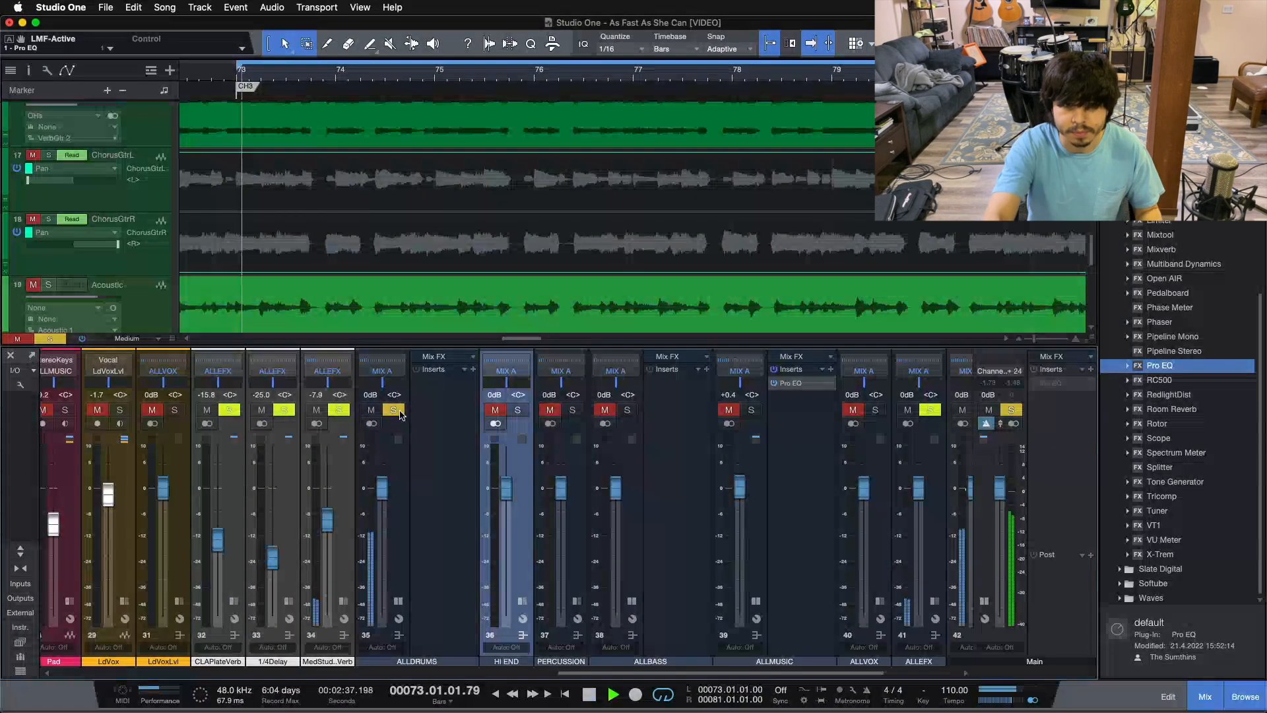
drag(1168, 371, 453, 417)
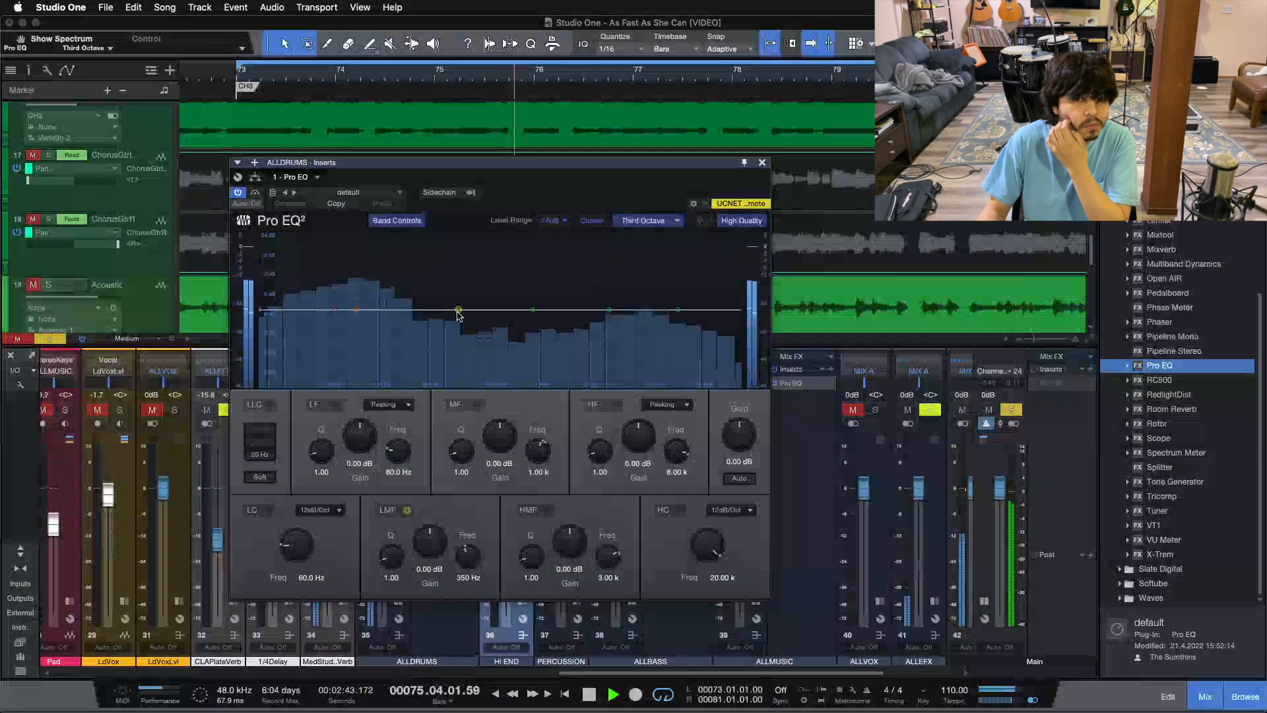
Sweep the ALLDRUMS Pro EQ's boosted LMF band to 315 Hz, and set its Q to 1 and gain to -0.48 dB.
drag(459, 310, 451, 270)
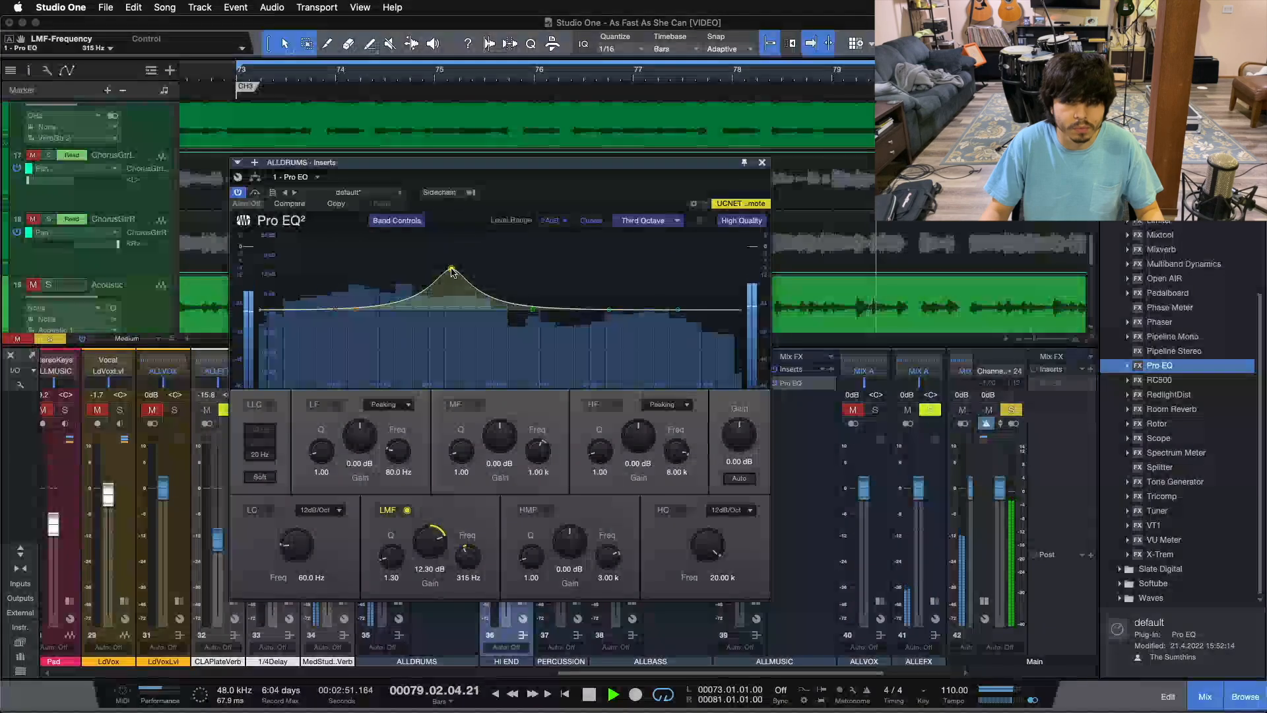
double_click(433, 541)
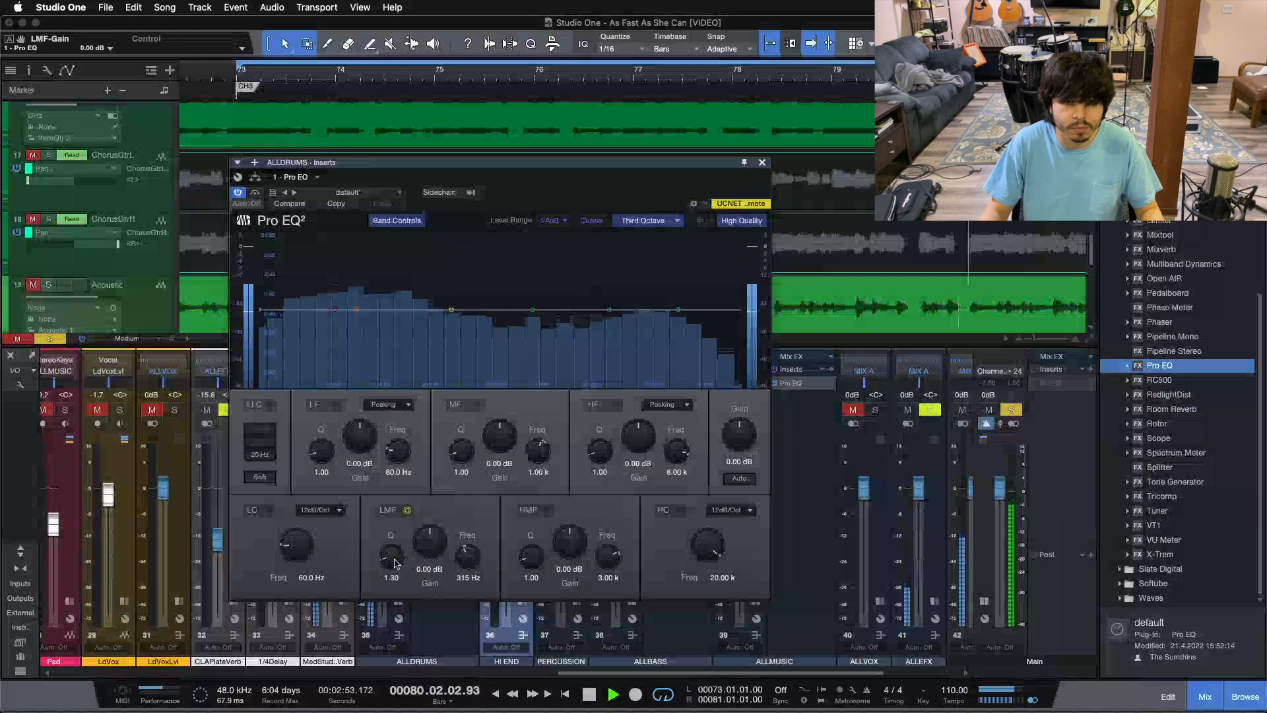
click(395, 577)
key(Return)
drag(430, 548, 429, 550)
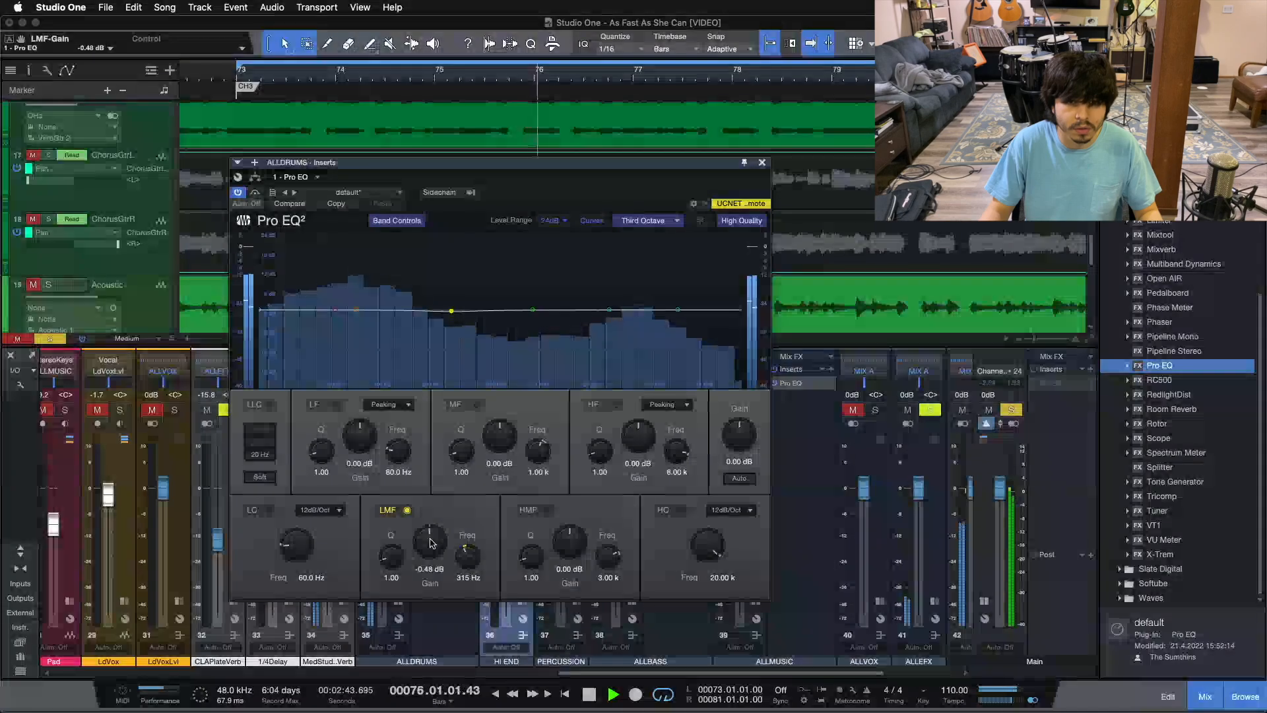
Close the drum EQ, switch the solo from ALLDRUMS to ALLBASS, and play the bass bus.
click(761, 162)
key(space)
click(627, 410)
click(394, 410)
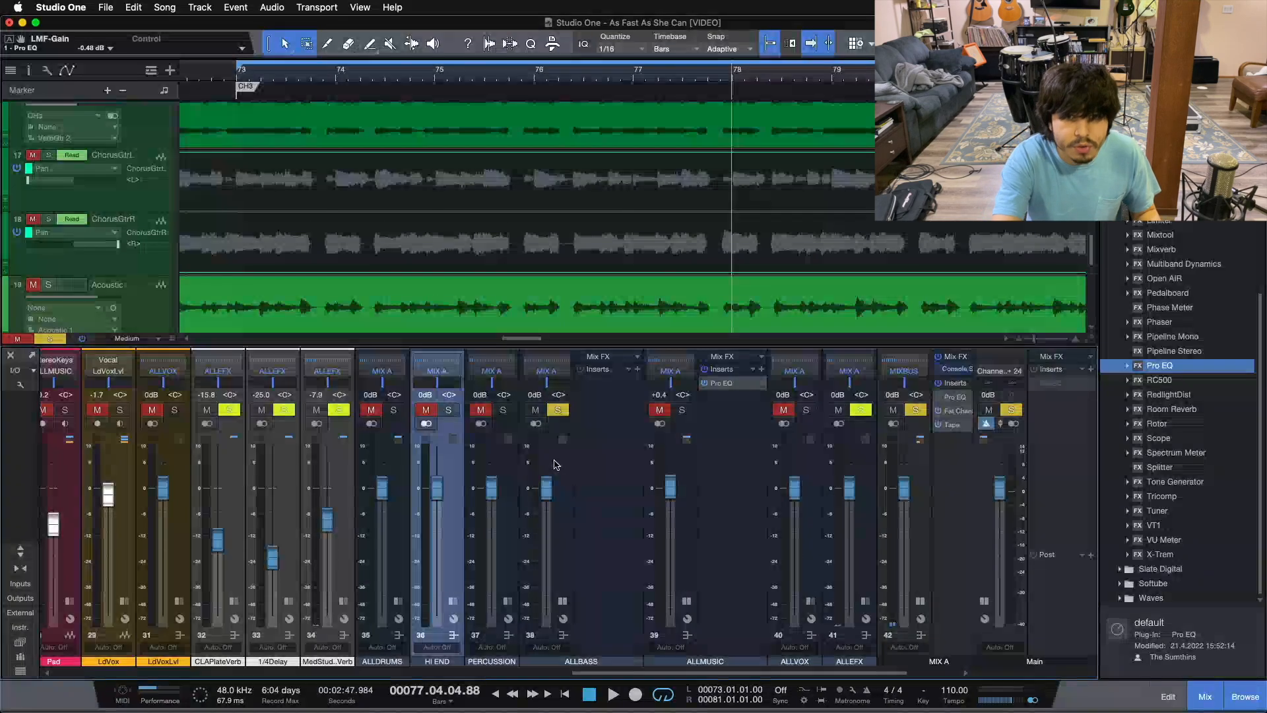
key(space)
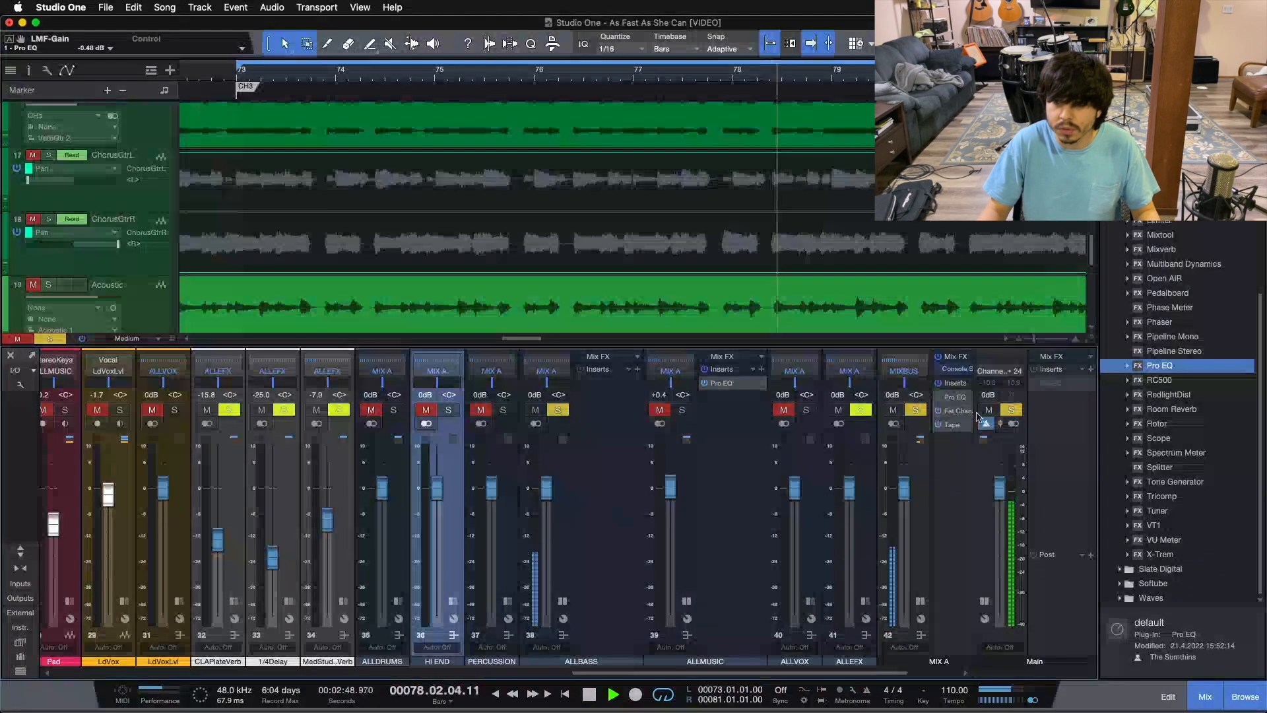
Add a Pro EQ to the ALLBASS bus, sweep its boosted LMF band to 182 Hz, and set the gain to -1.44 dB.
drag(1160, 365, 925, 433)
drag(606, 420, 606, 421)
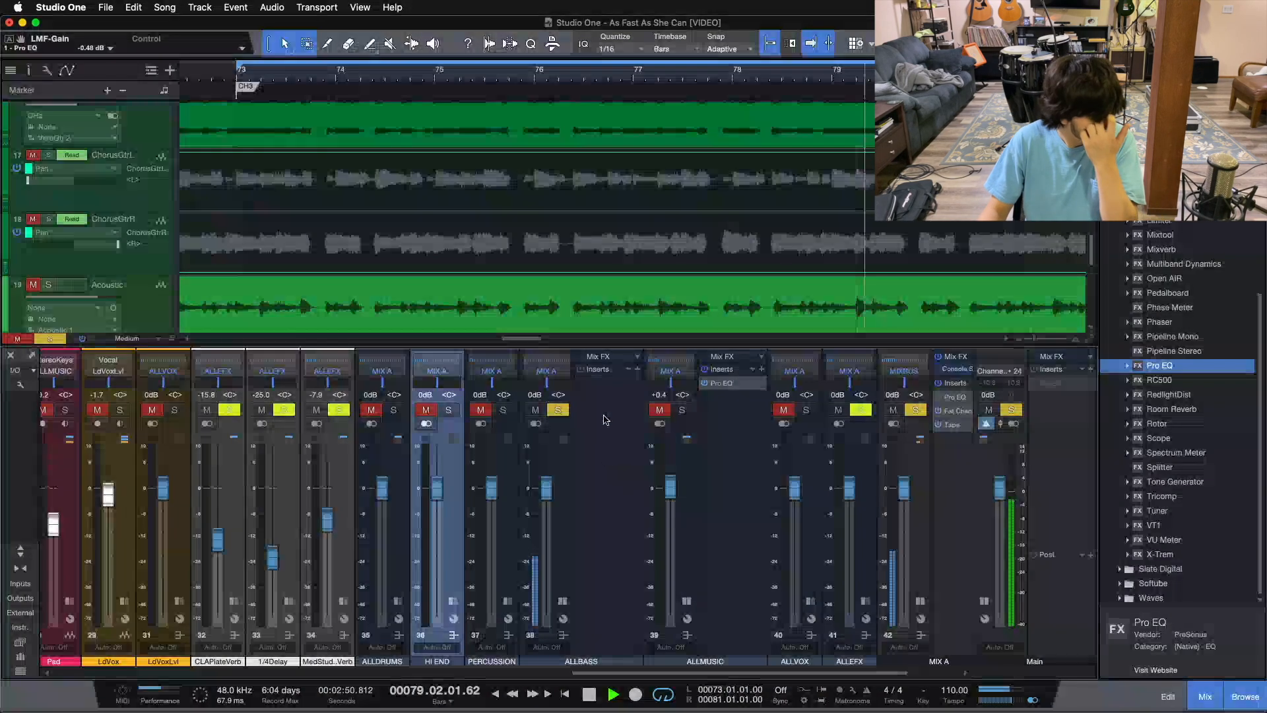
drag(457, 310, 413, 257)
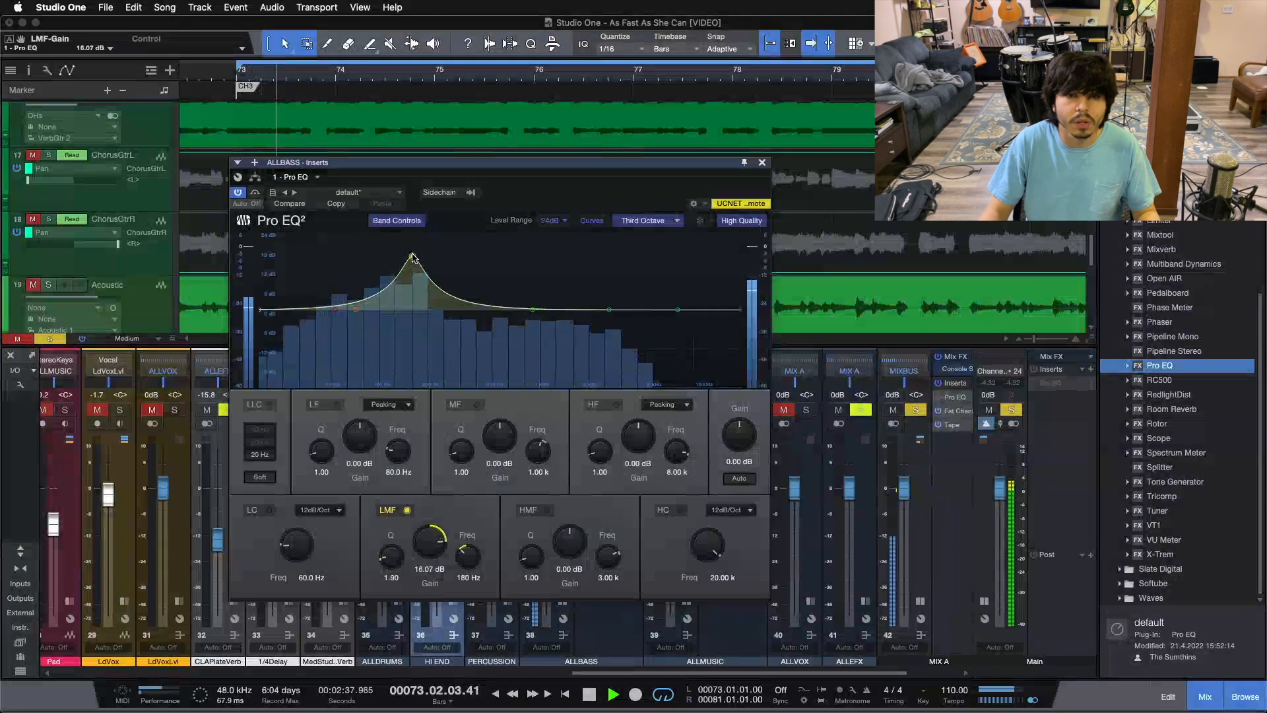
alt+click(431, 543)
scroll(433, 543, down, 2)
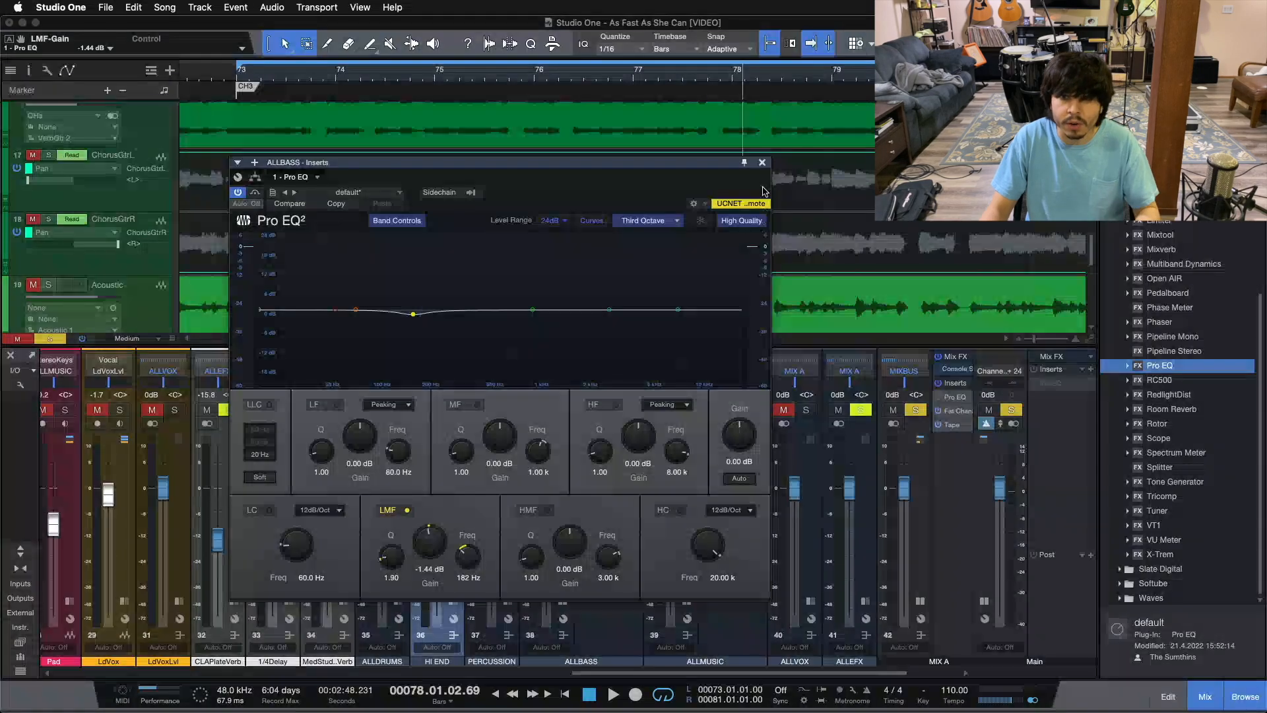
click(761, 162)
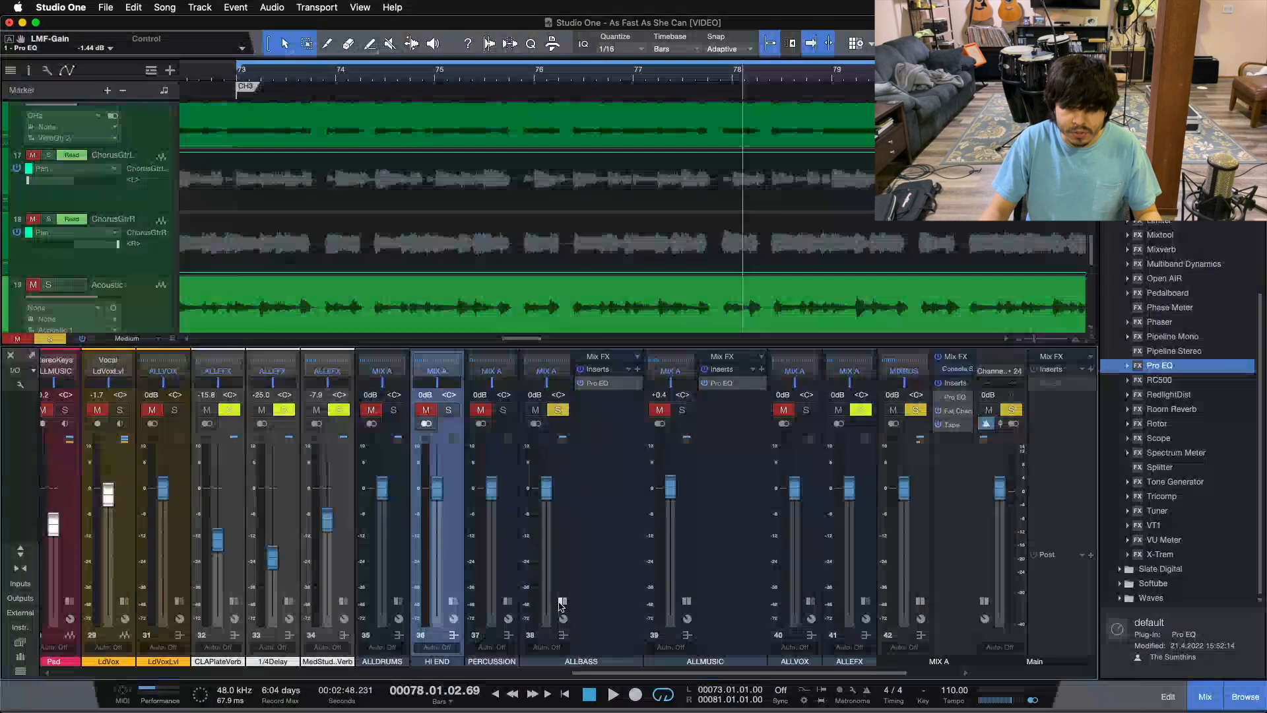
Switch the solo from ALLBASS to ALLMUSIC, play from bar 73, and open the ALLMUSIC bus's Pro EQ.
click(614, 410)
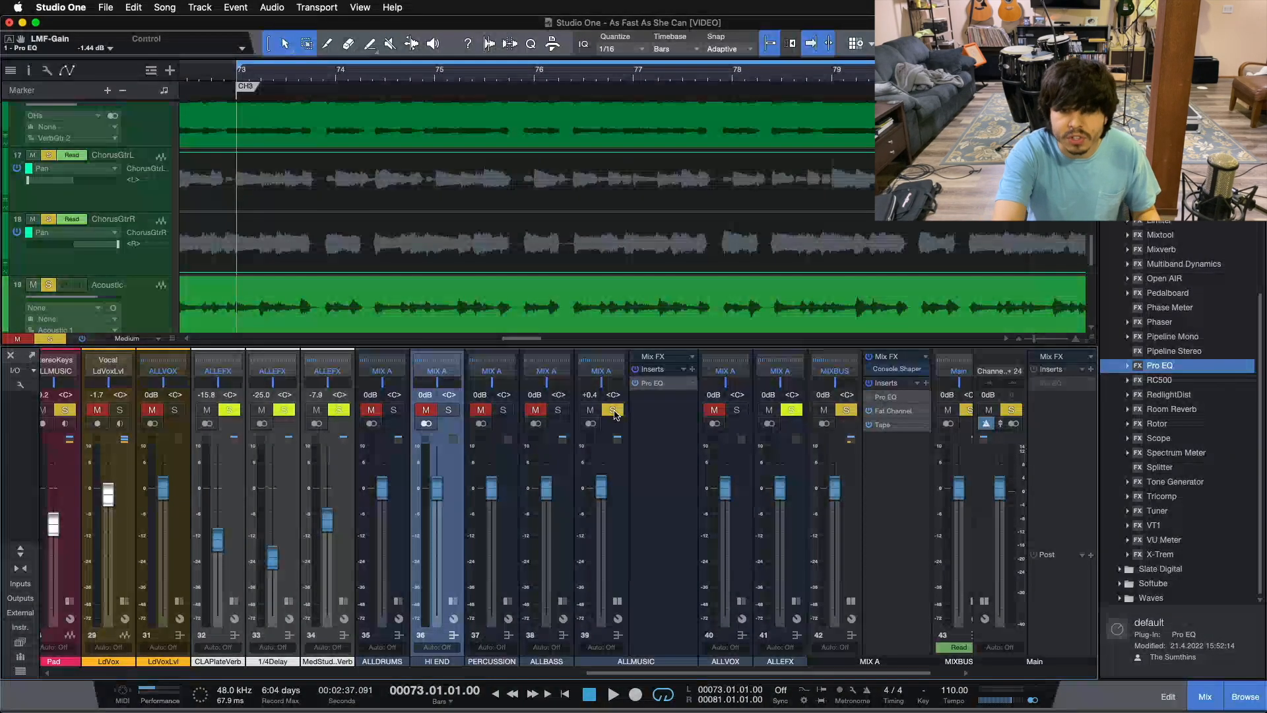
key(space)
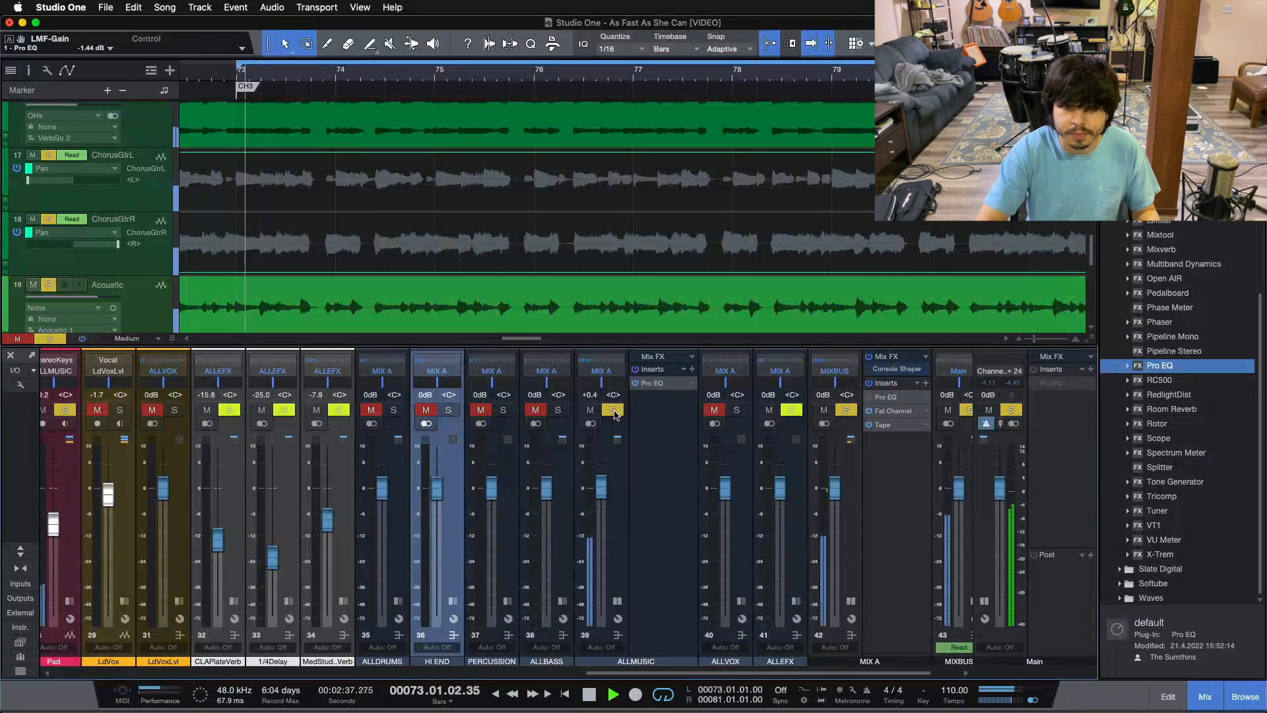
click(655, 385)
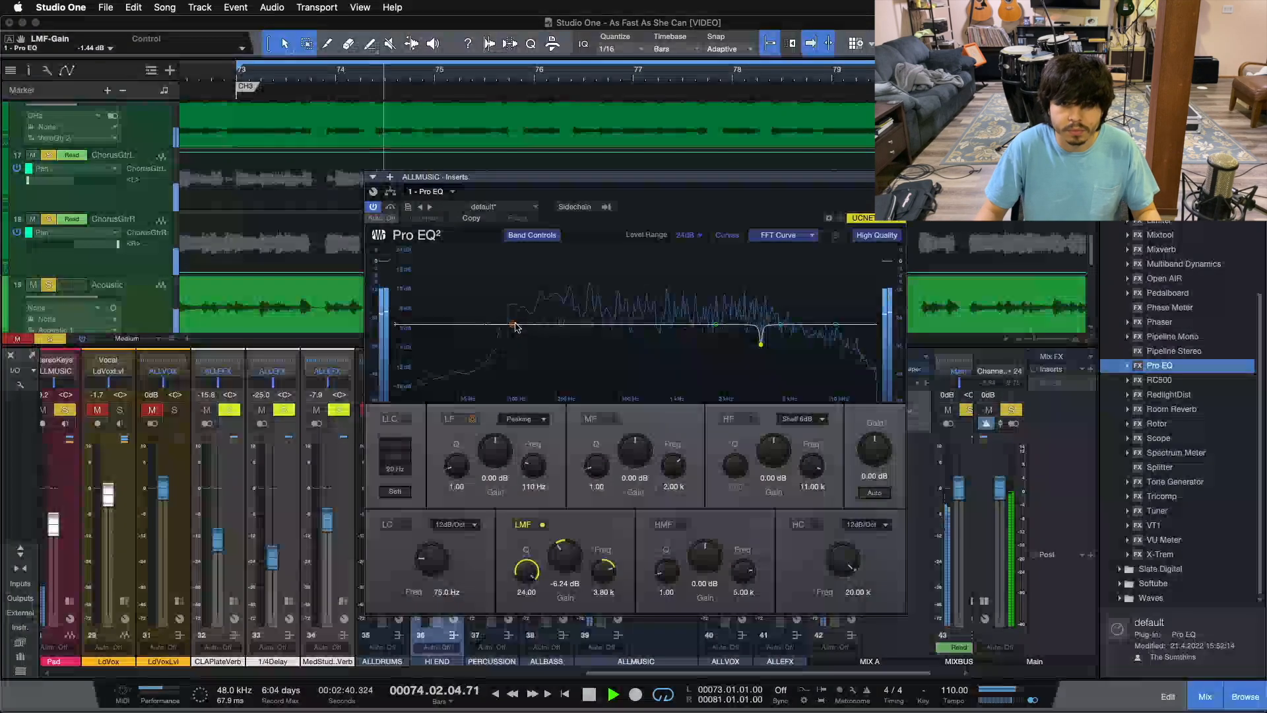
Sweep the boosted LF band to 253 Hz, set its Q to 1 and gain to -0.96 dB, and enable the low cut at 79.6 Hz.
drag(512, 321, 555, 295)
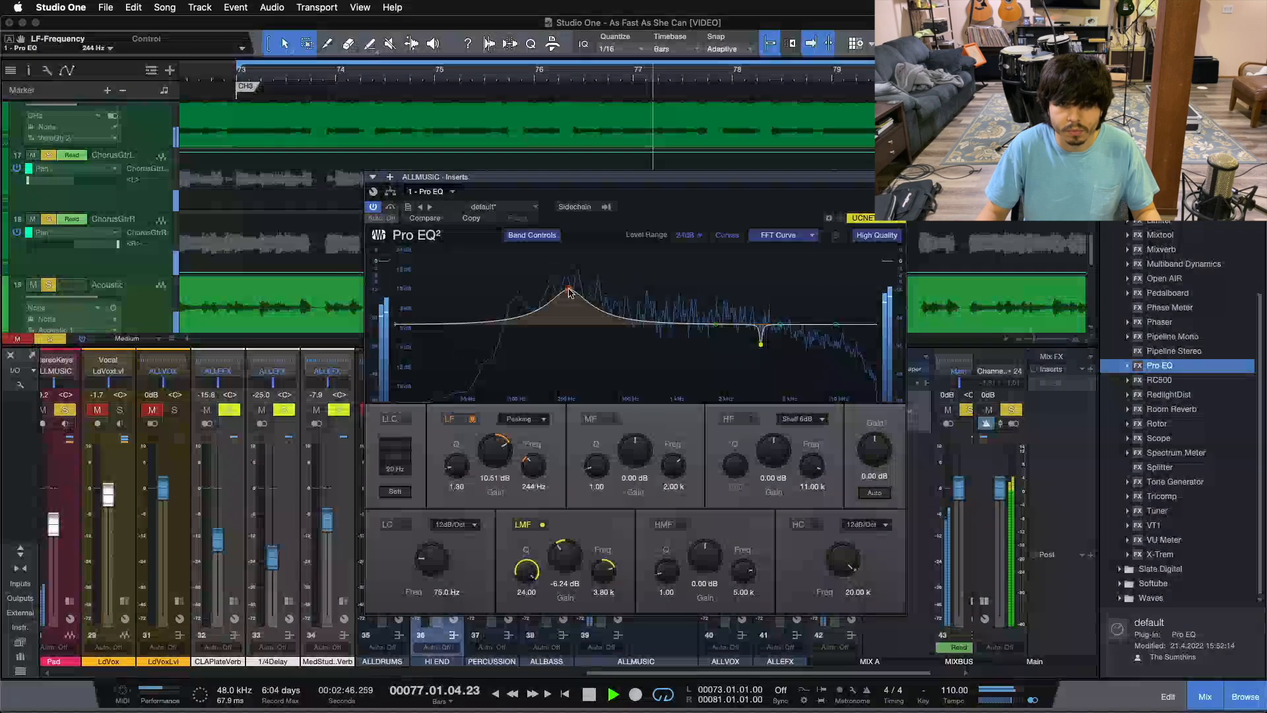
drag(571, 293, 571, 293)
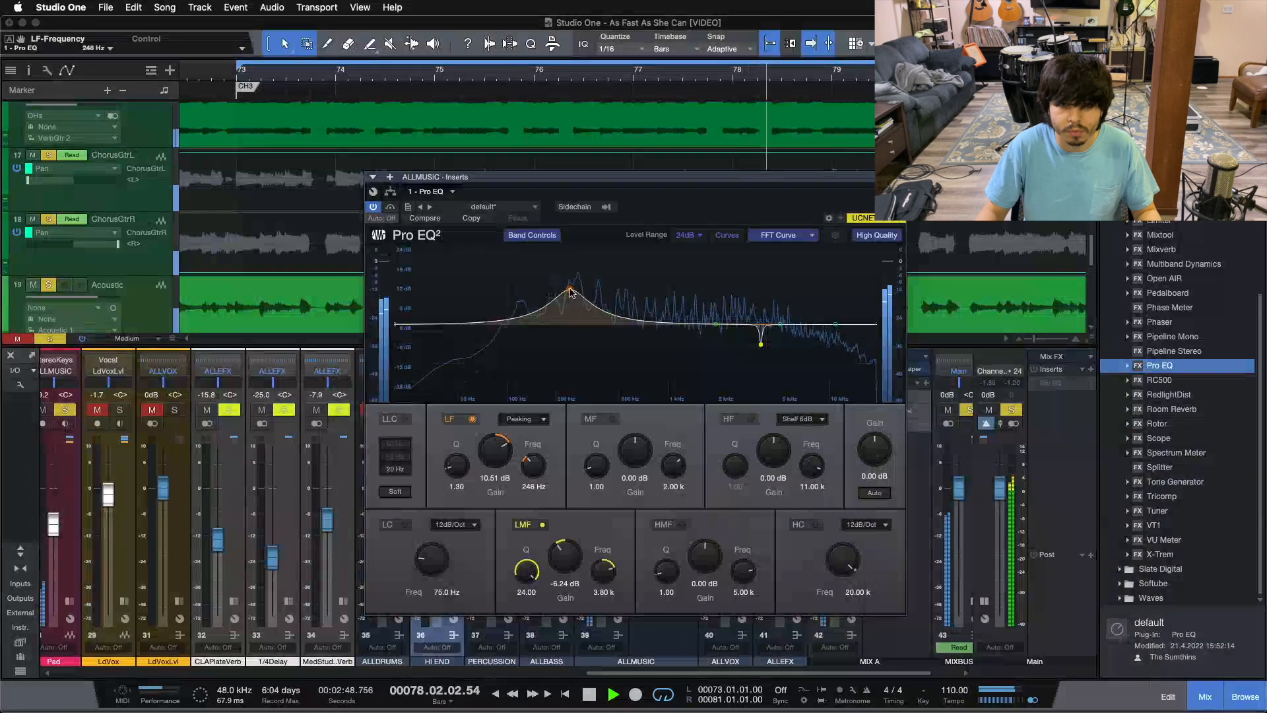
super+click(497, 452)
key(Return)
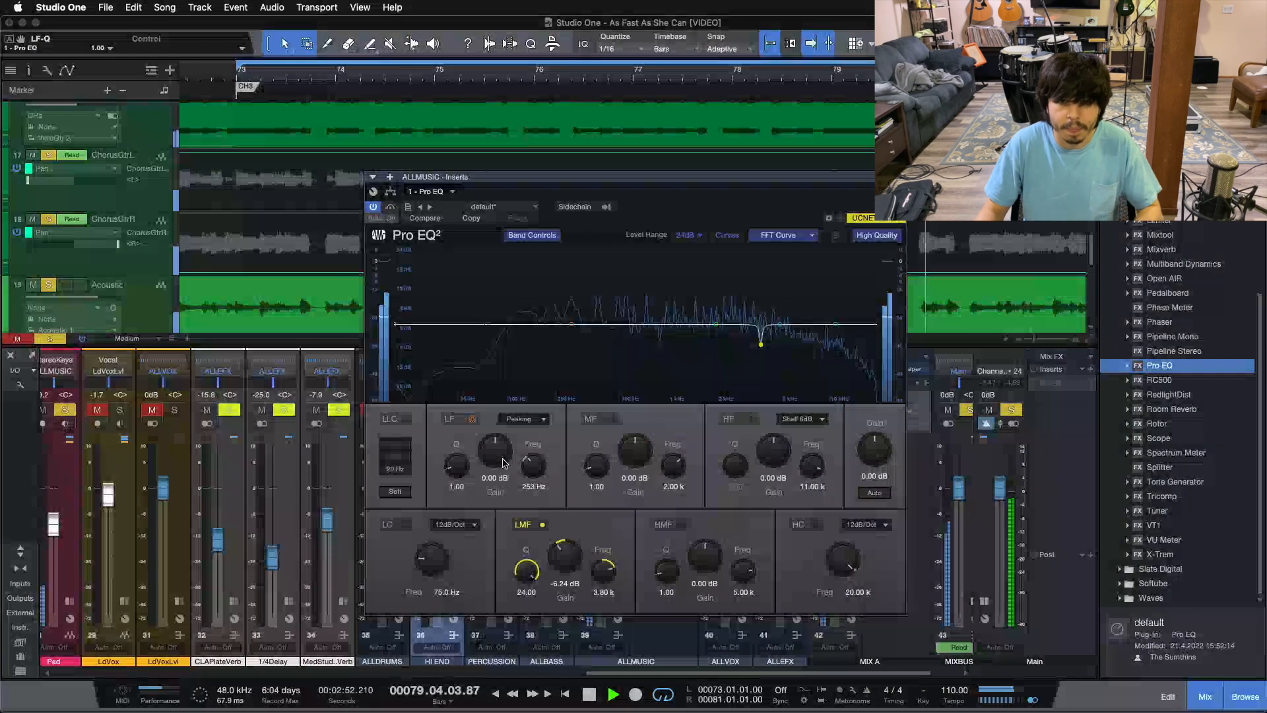
drag(503, 462, 503, 464)
scroll(503, 463, down, 1)
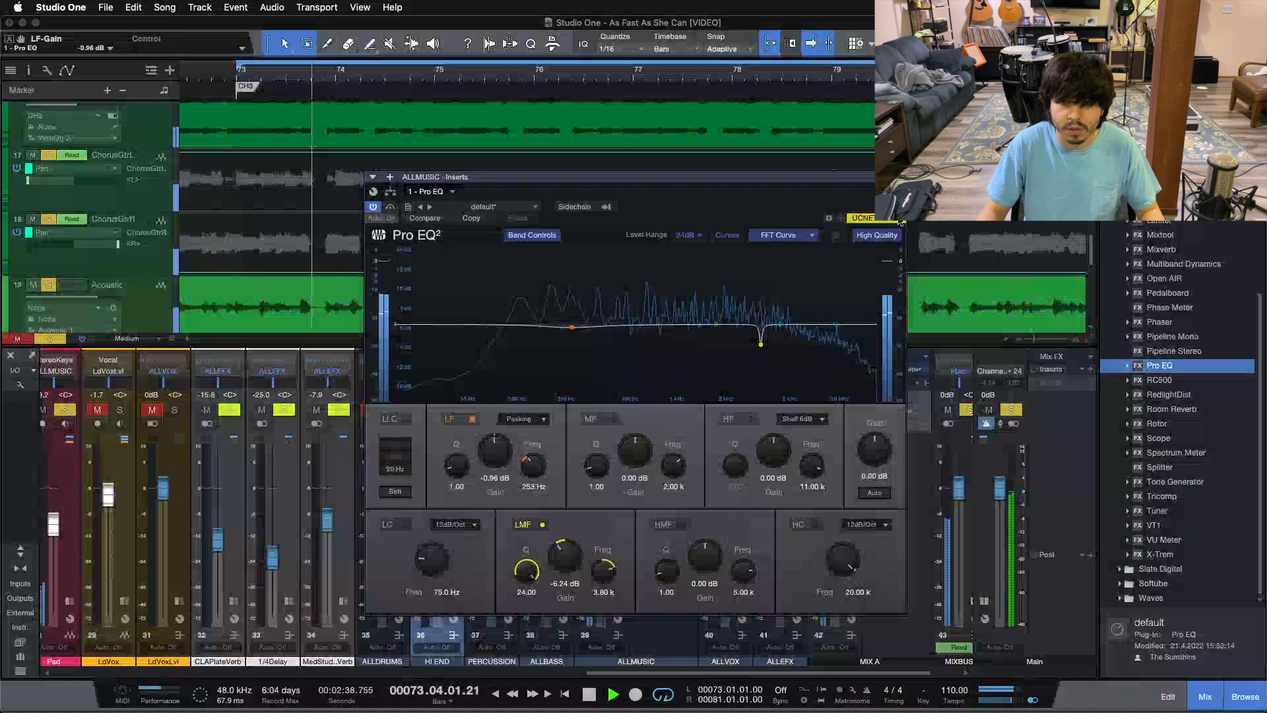
click(405, 525)
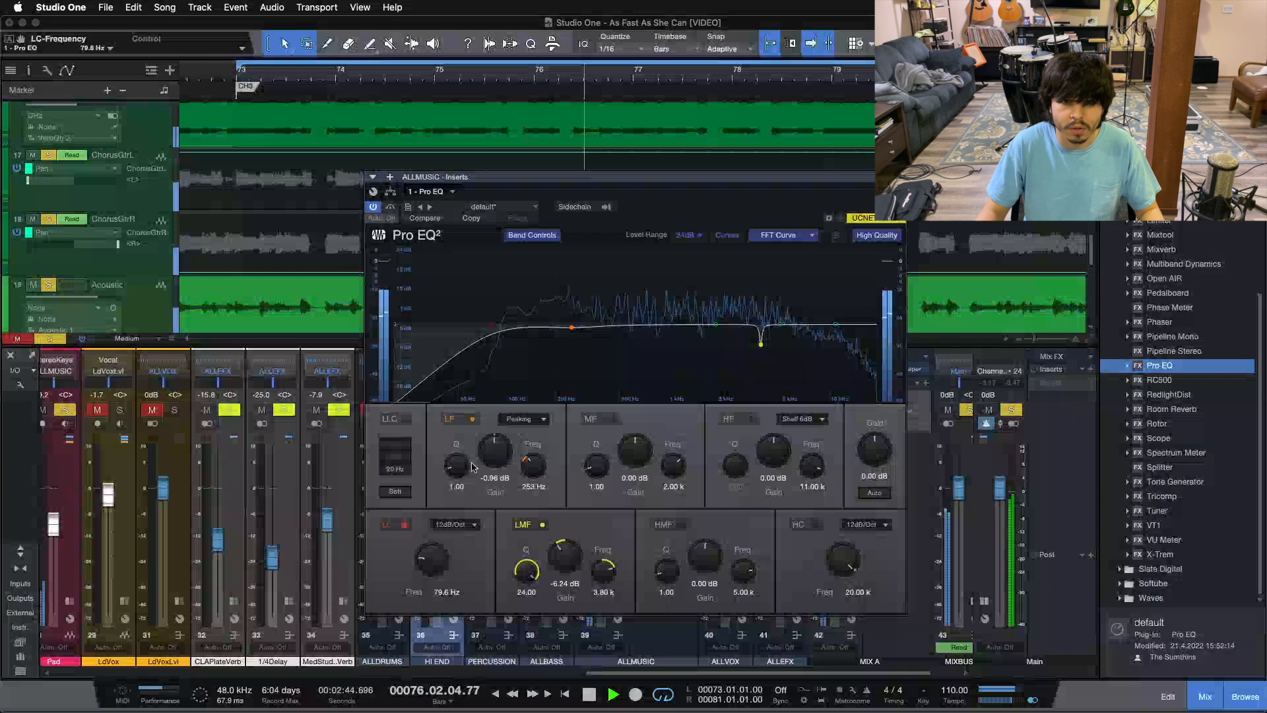
click(899, 177)
Solo ALLBASS, ALLDRUMS and HI END alongside ALLMUSIC, collapse the ALLMUSIC inserts, and stop playback after listening.
click(560, 410)
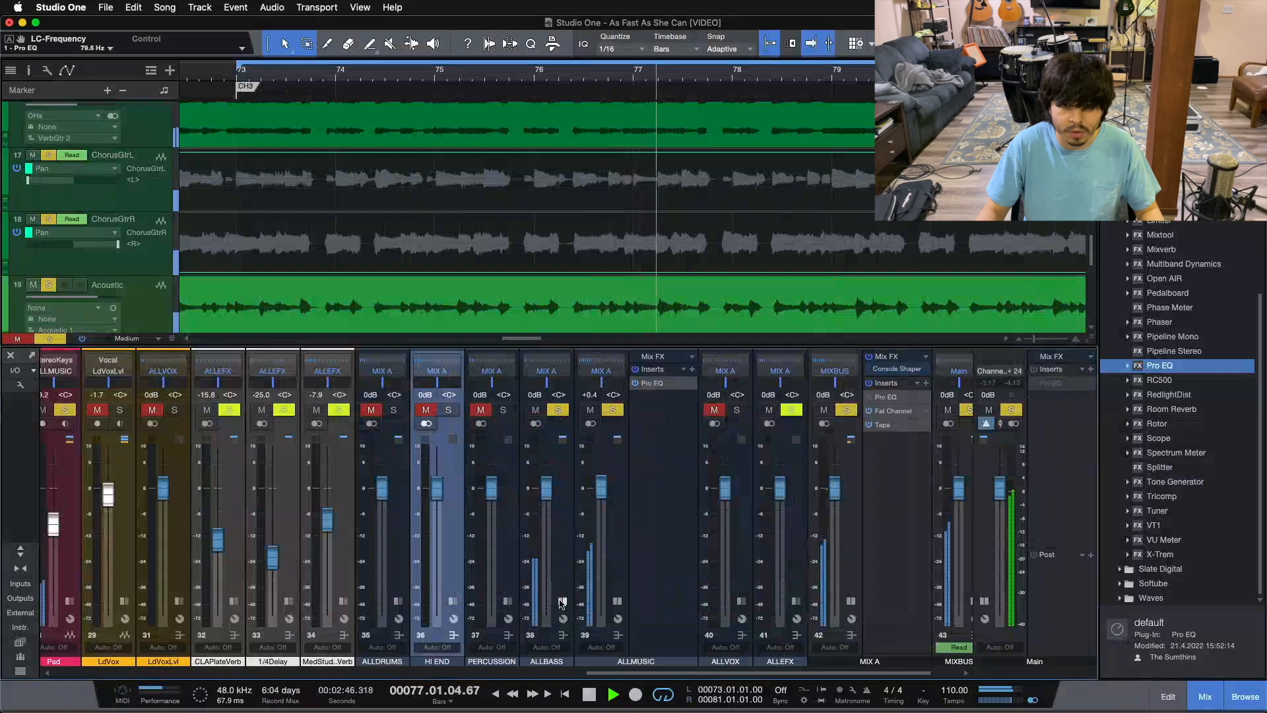
click(618, 601)
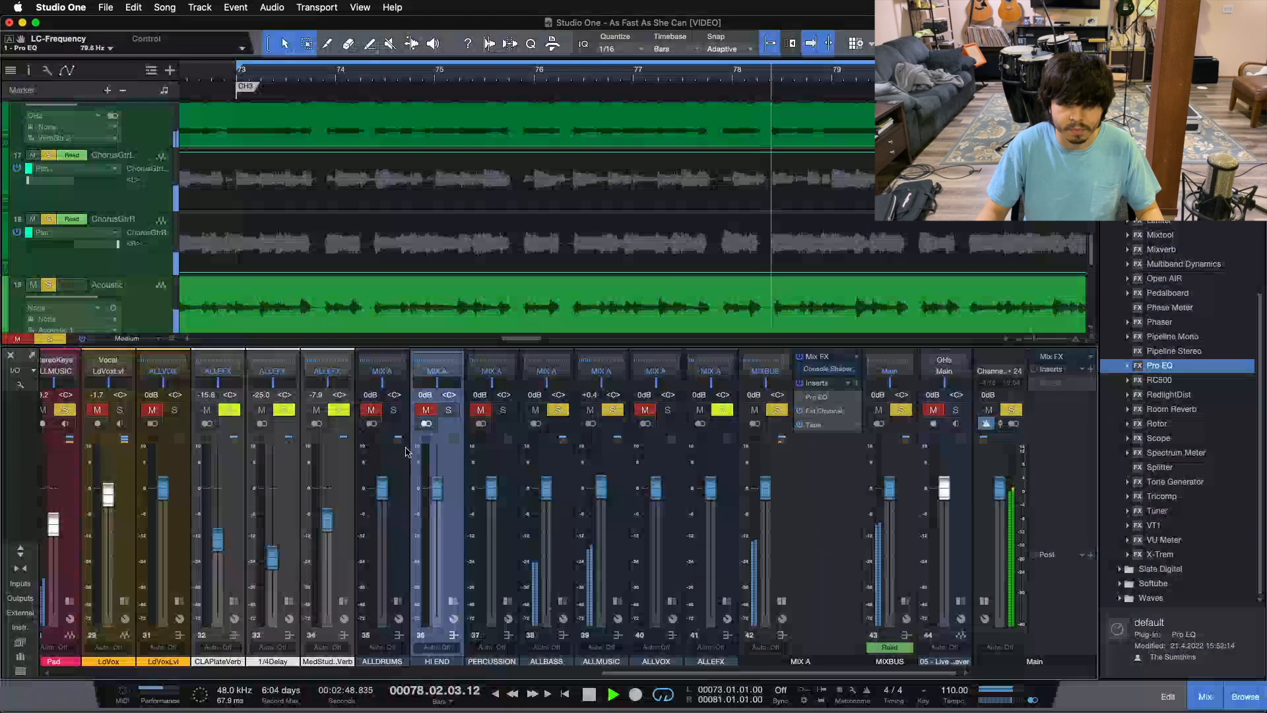
click(394, 410)
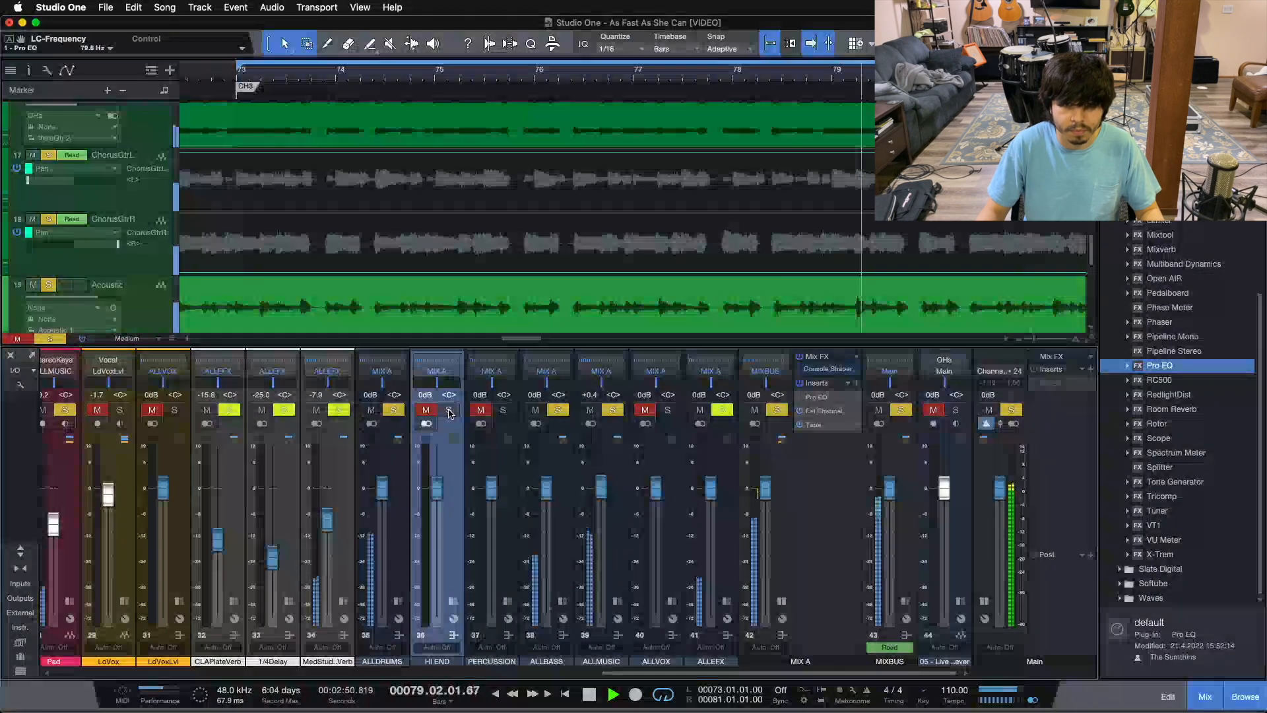
click(453, 601)
click(453, 601)
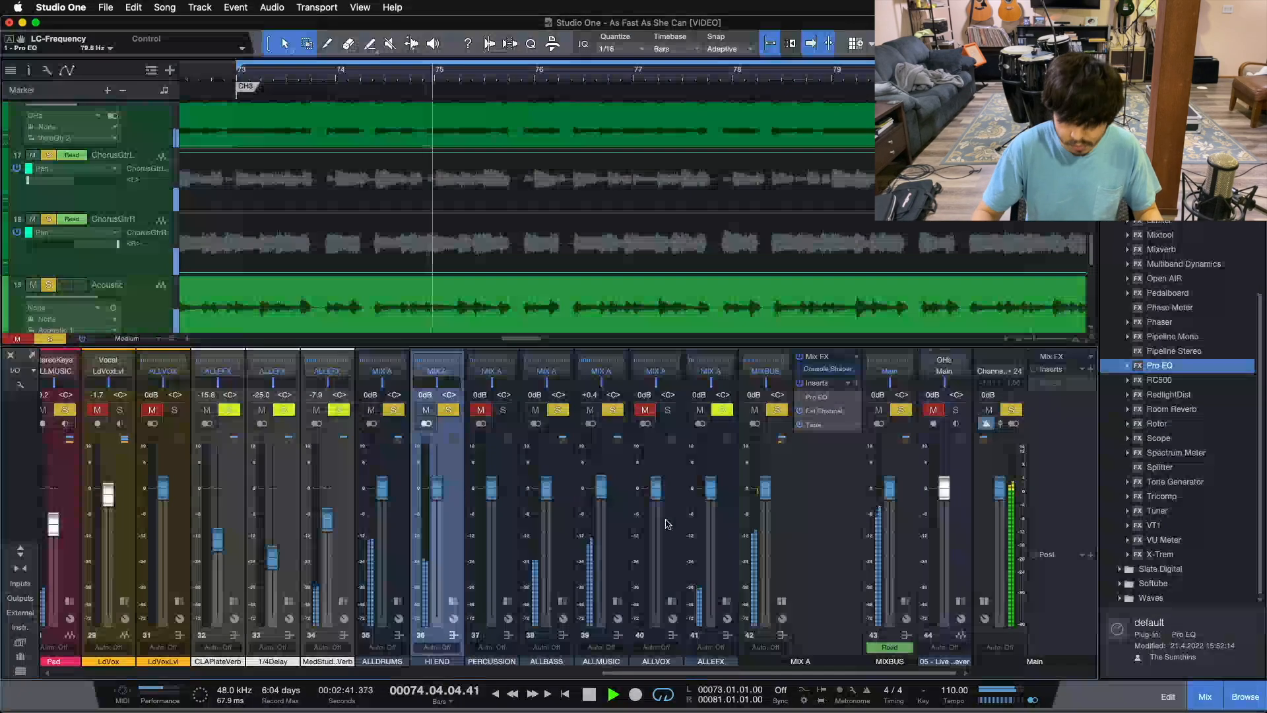
key(space)
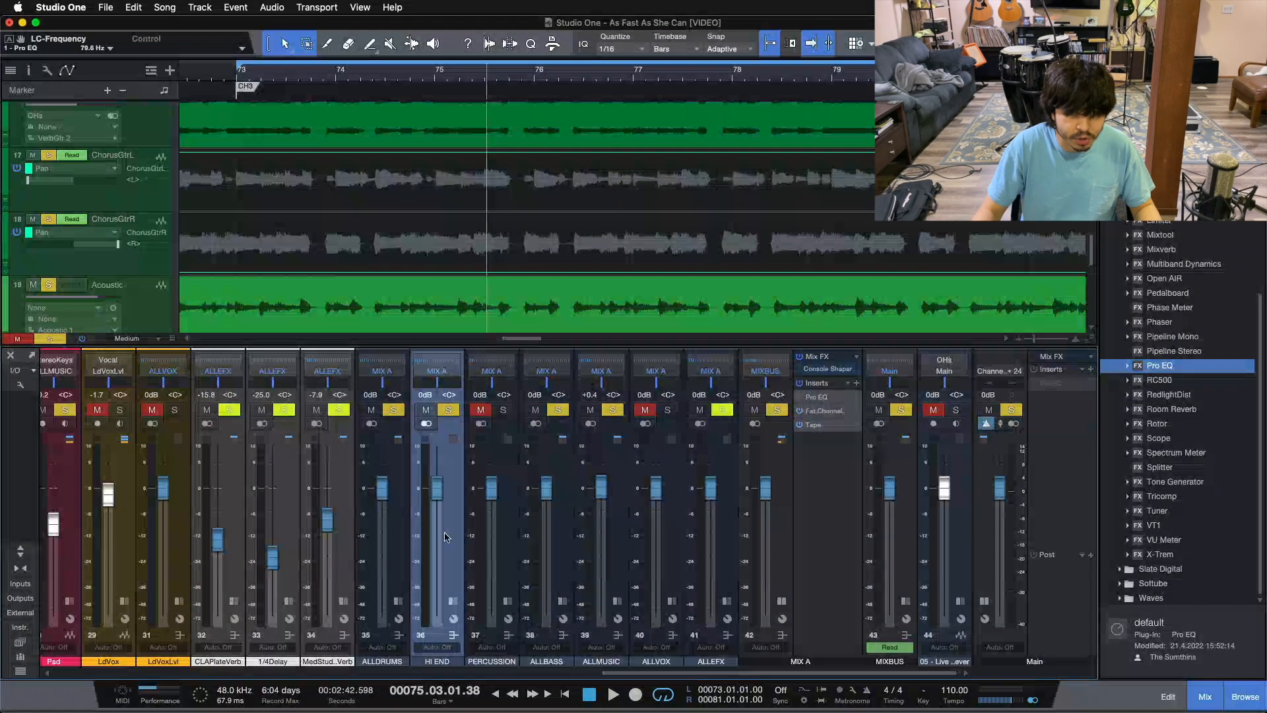
Enlarge the console to show every channel's inserts and select the buses from ALLDRUMS through ALLMUSIC.
click(394, 540)
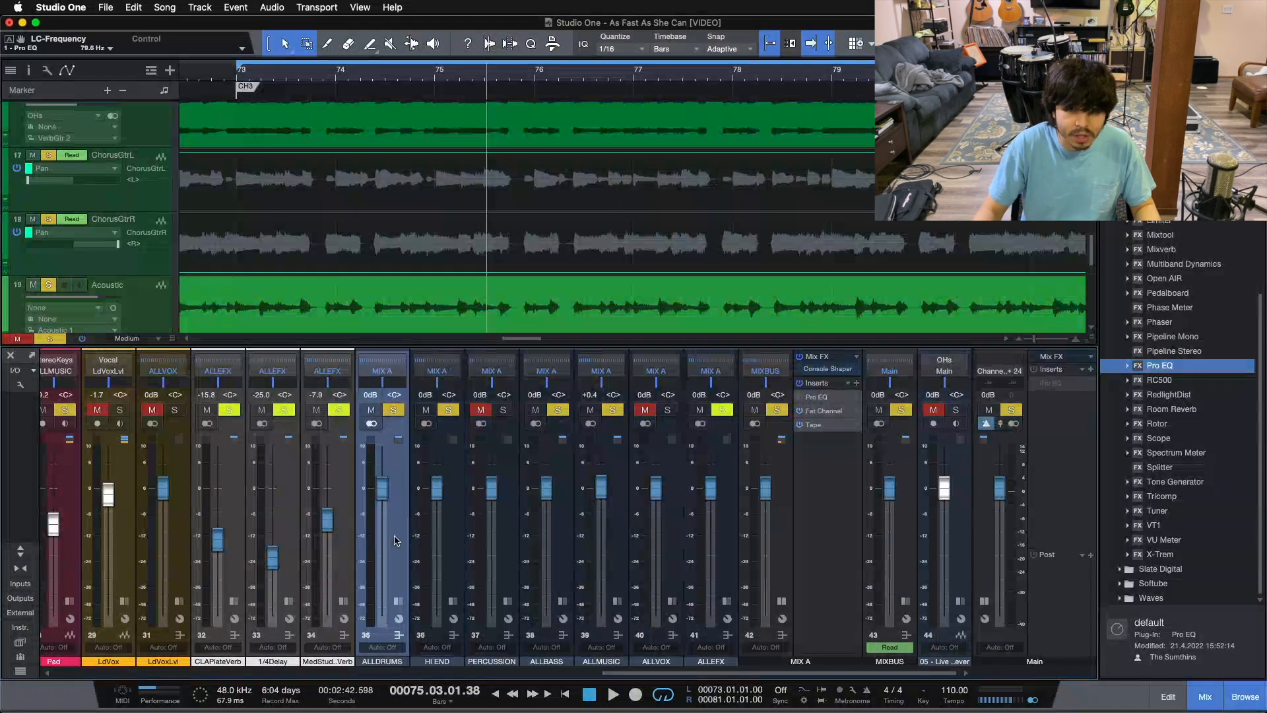
click(545, 548)
click(614, 532)
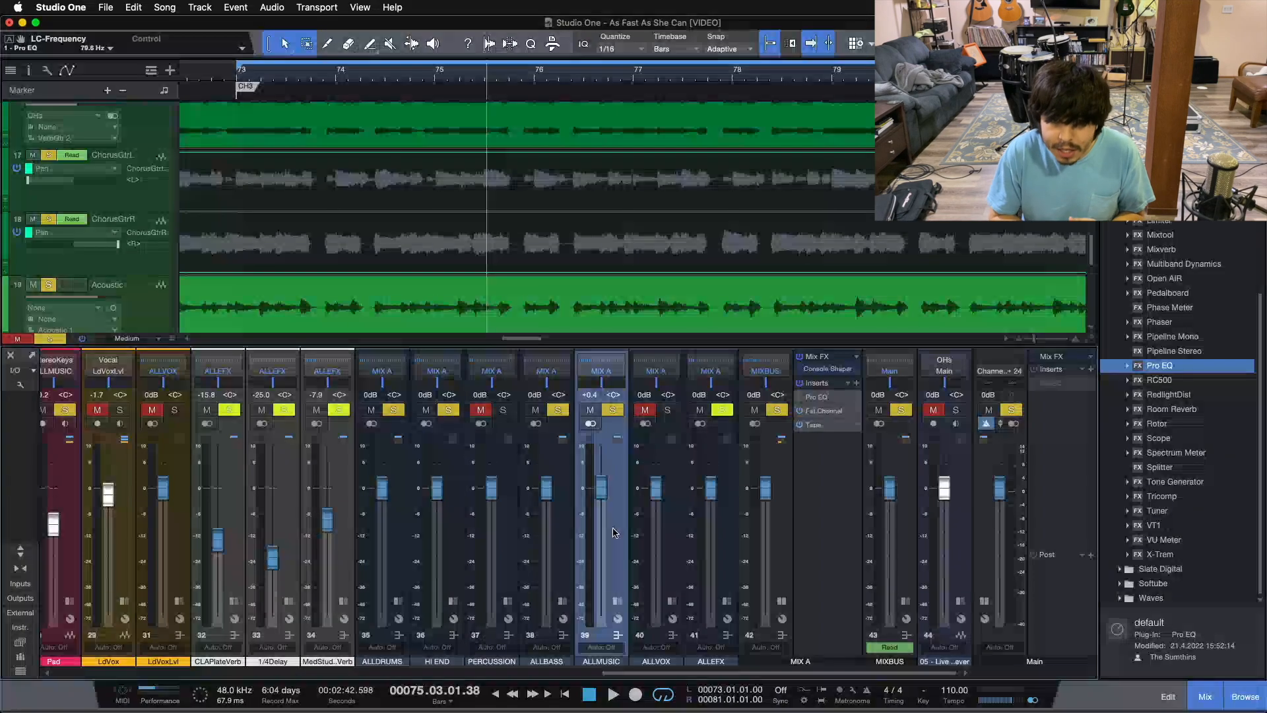
click(20, 551)
click(531, 281)
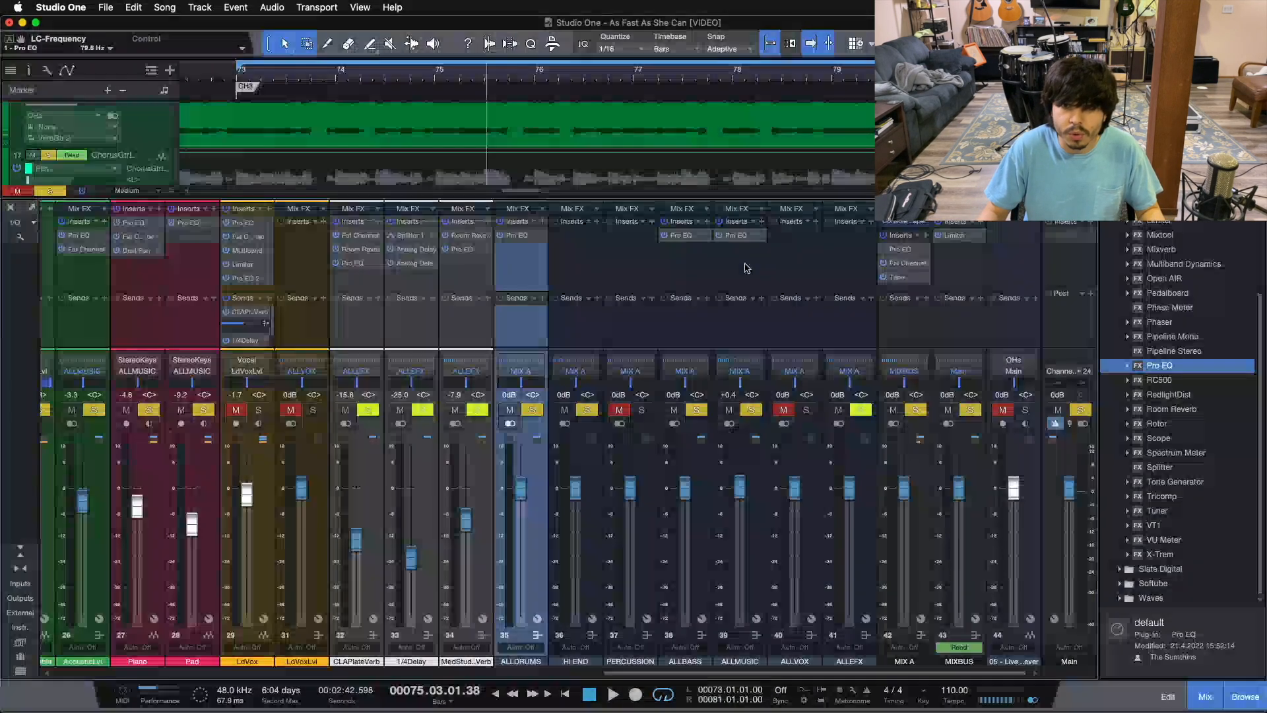
shift+click(730, 254)
Open the ALLMUSIC bus's Pro EQ, turn off its LF and low-cut bands, and close it.
double_click(738, 237)
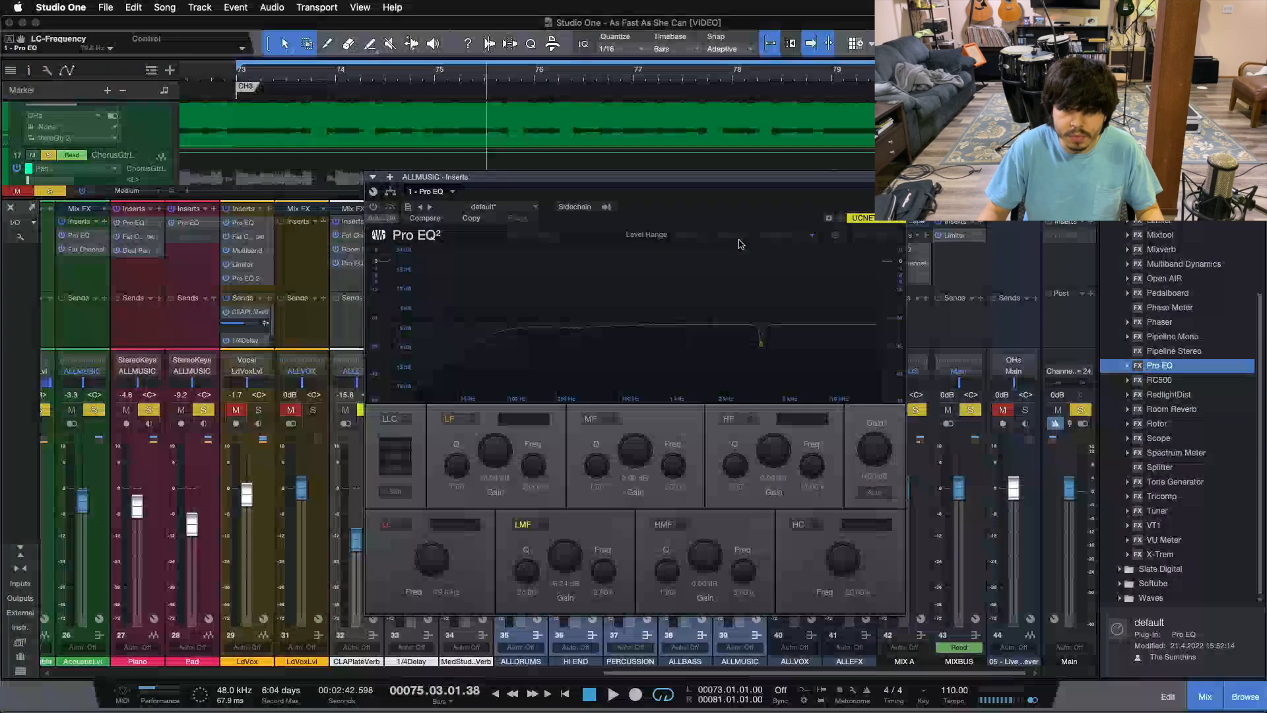
click(374, 207)
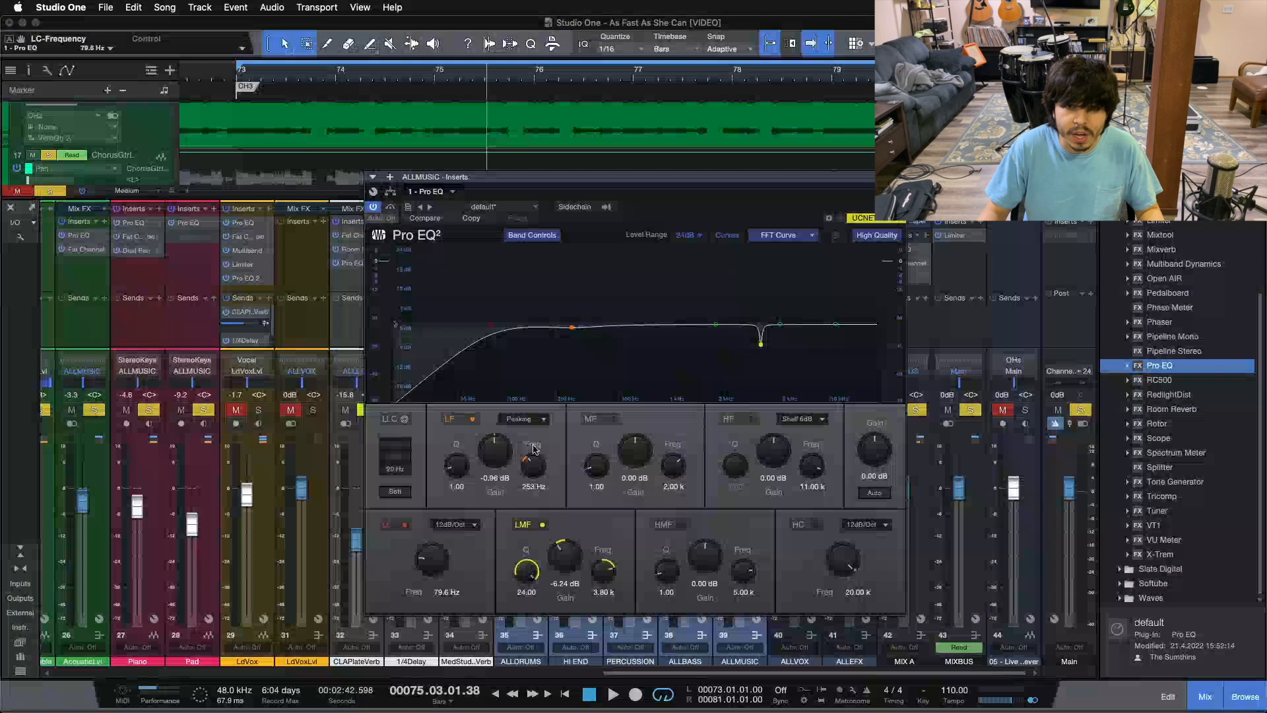
click(390, 525)
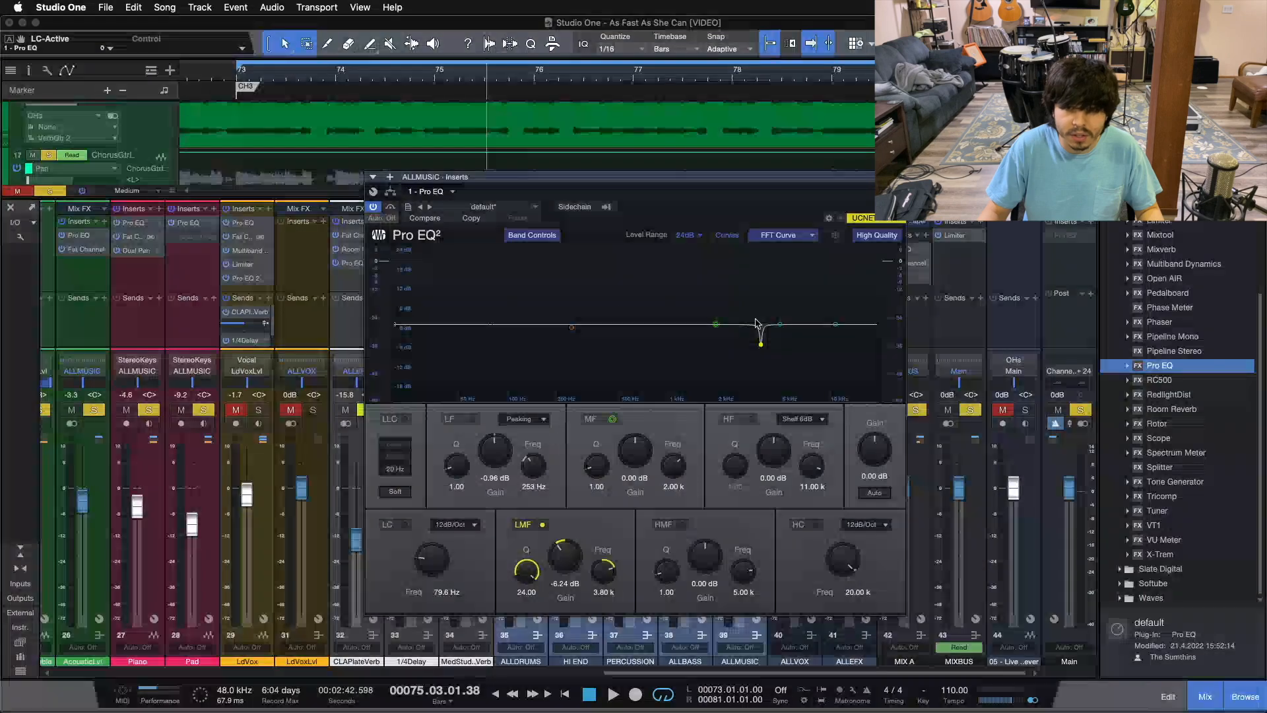
click(899, 177)
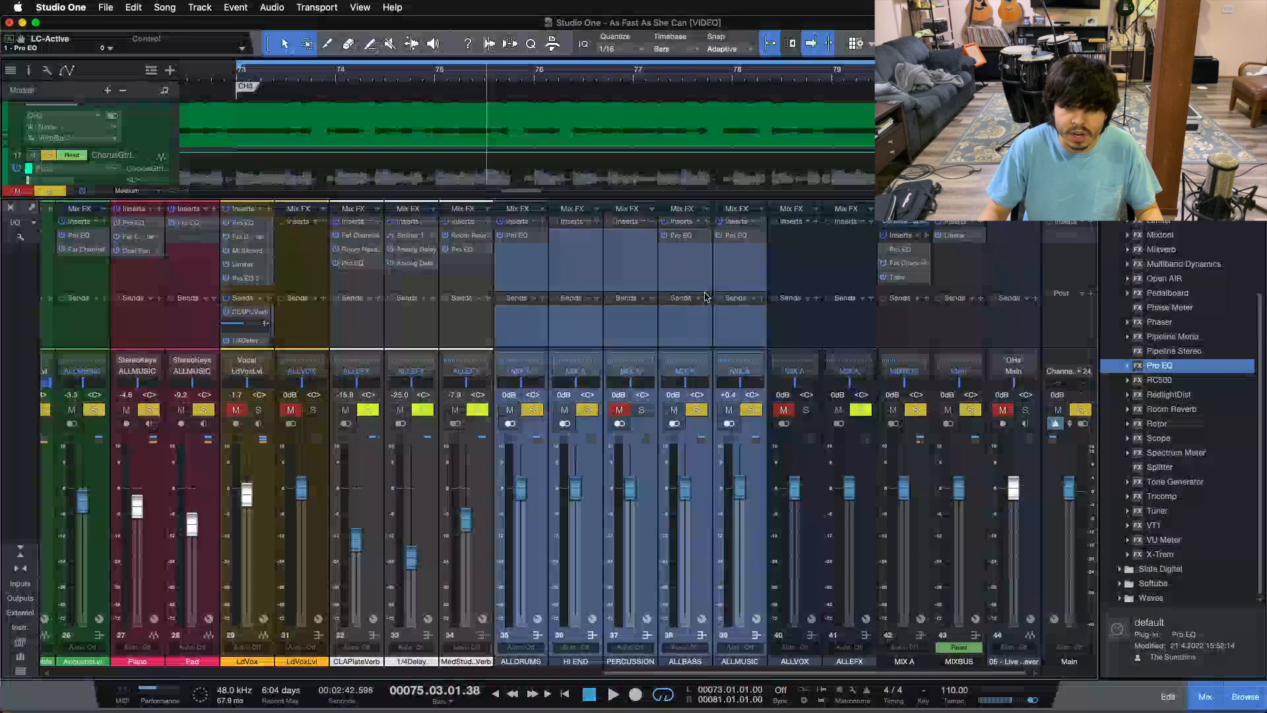
Unsolo the selected buses from ALLDRUMS to ALLMUSIC, leaving only the ALLMUSIC channel selected.
key(s)
click(705, 322)
click(736, 323)
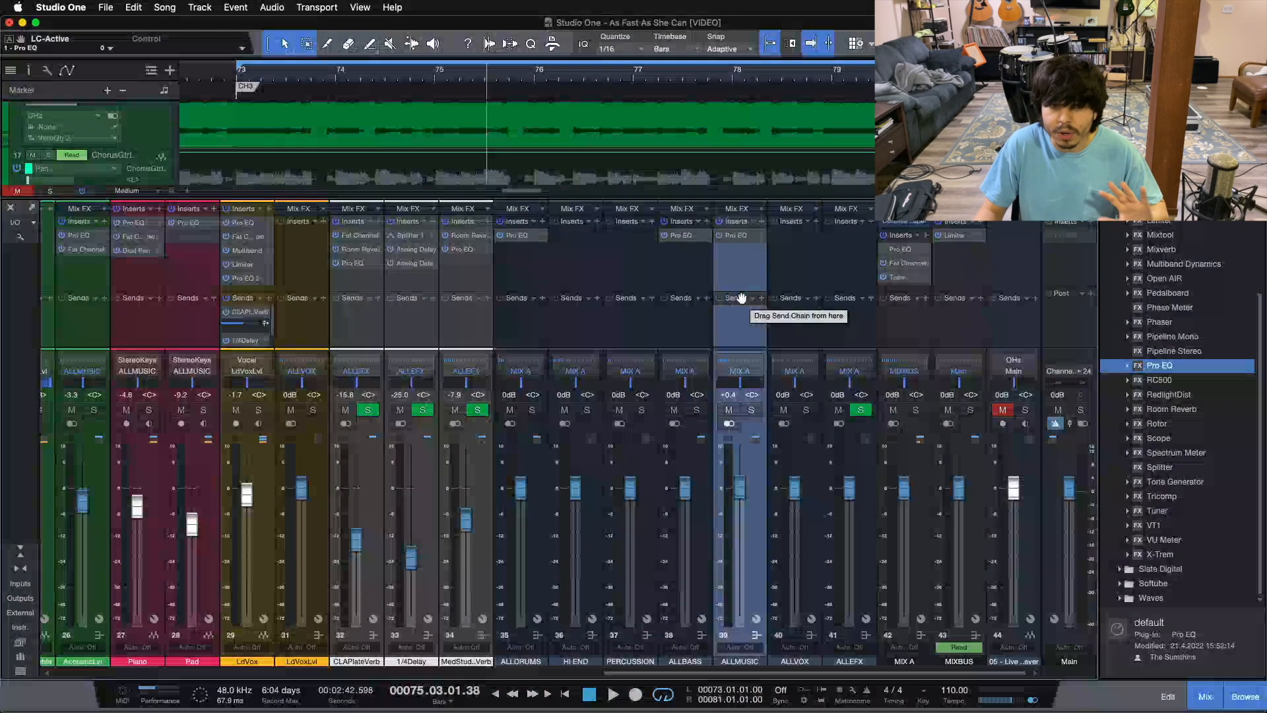
Review the Pro EQ inserts on the ALLDRUMS, ALLBASS and ALLMUSIC buses.
click(538, 270)
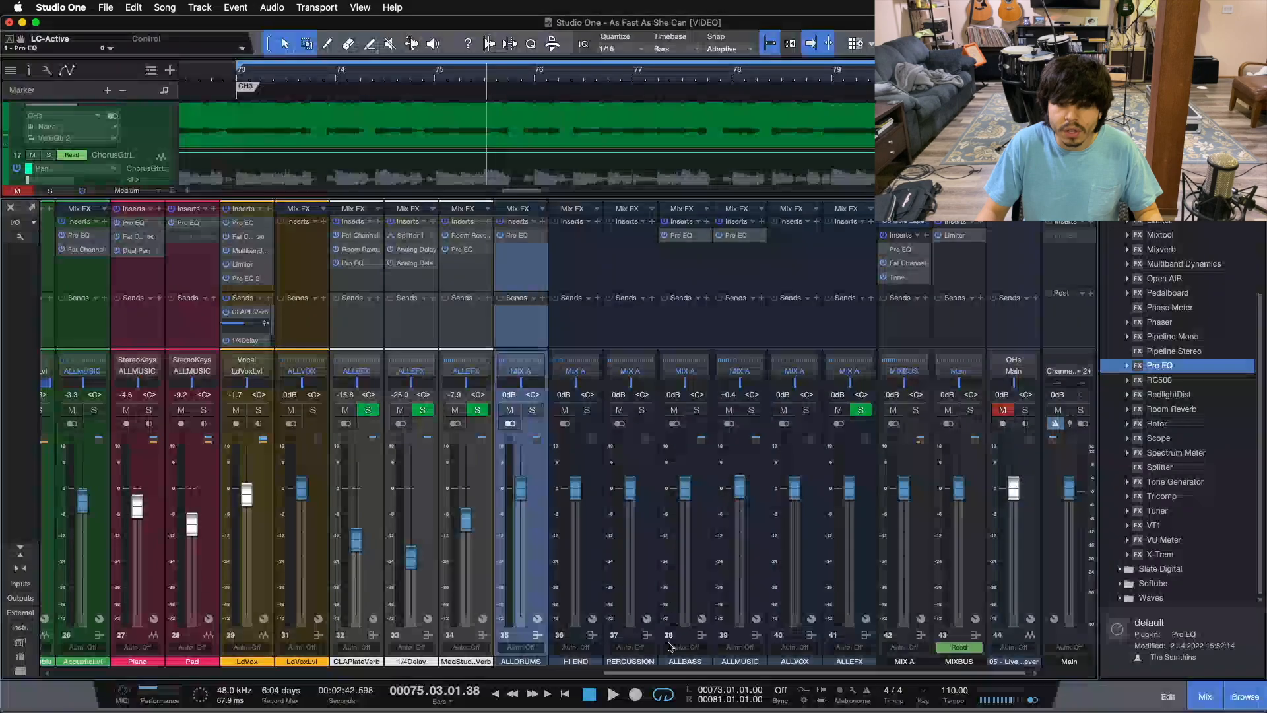
click(682, 259)
click(684, 235)
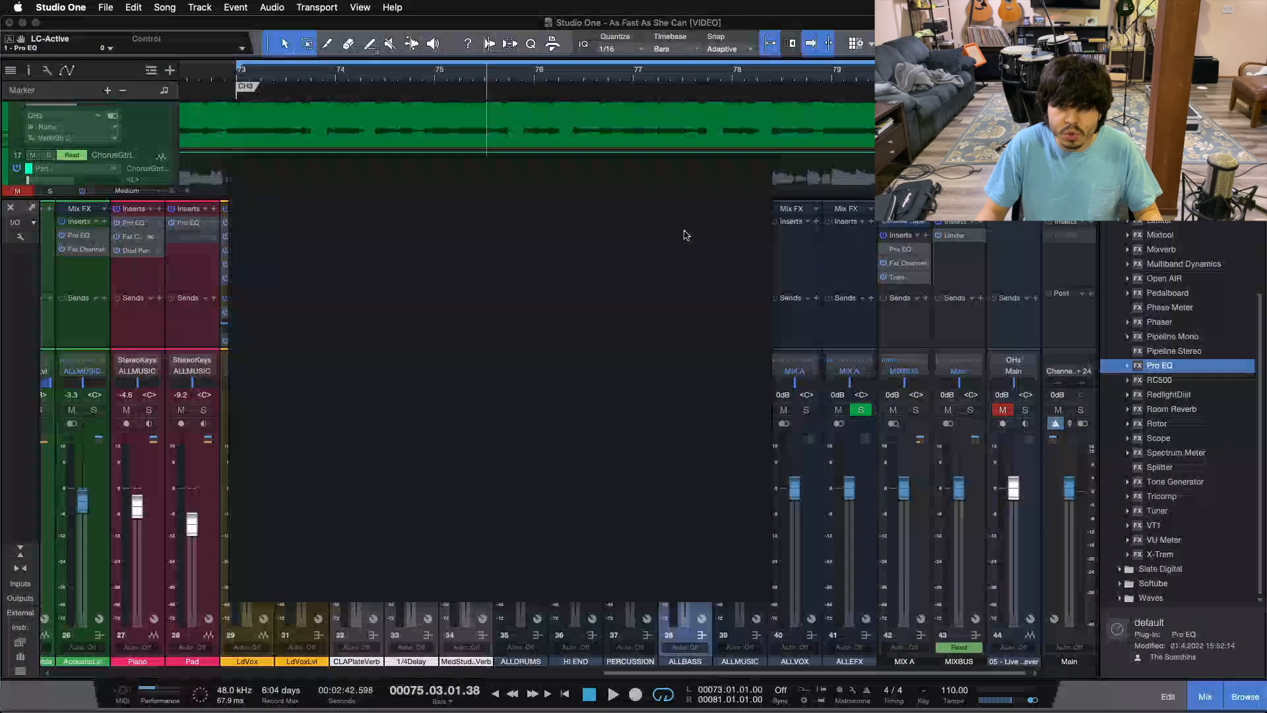
click(761, 170)
shift+click(522, 285)
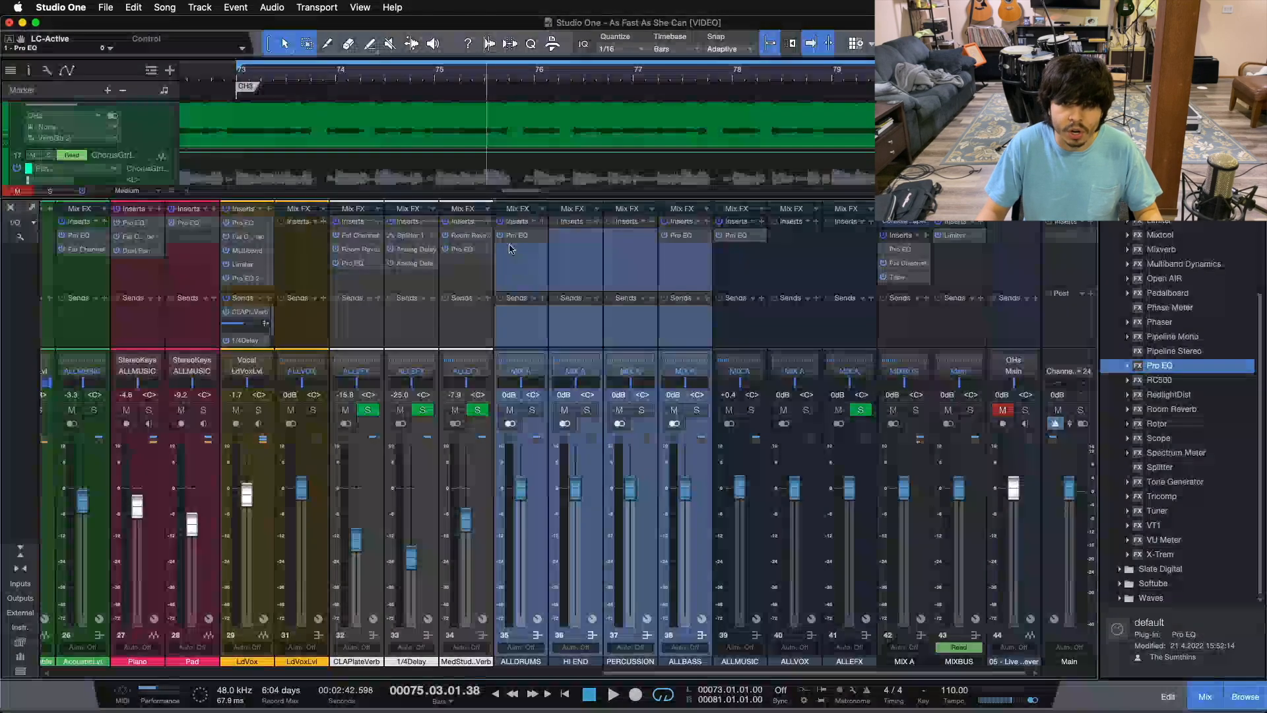
click(757, 317)
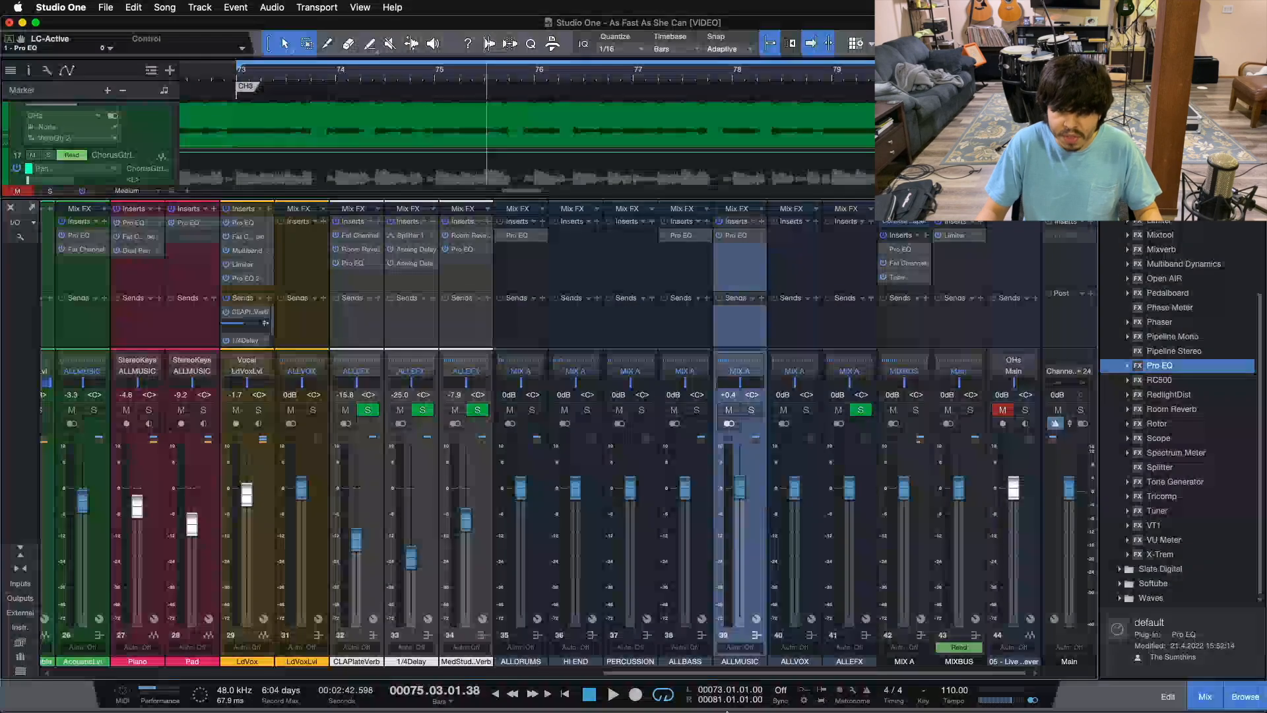
Save the song and shrink the console back to its compact height with the first drum channels in view.
drag(720, 676, 5, 635)
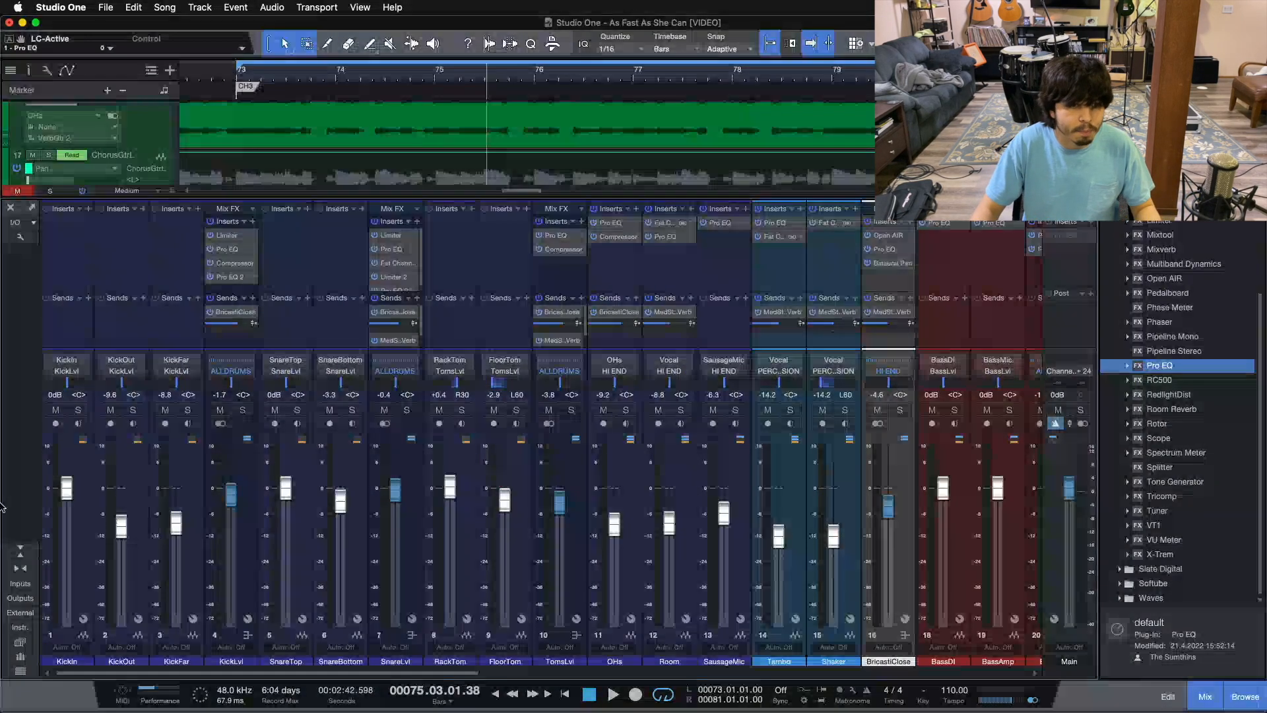
key(super+s)
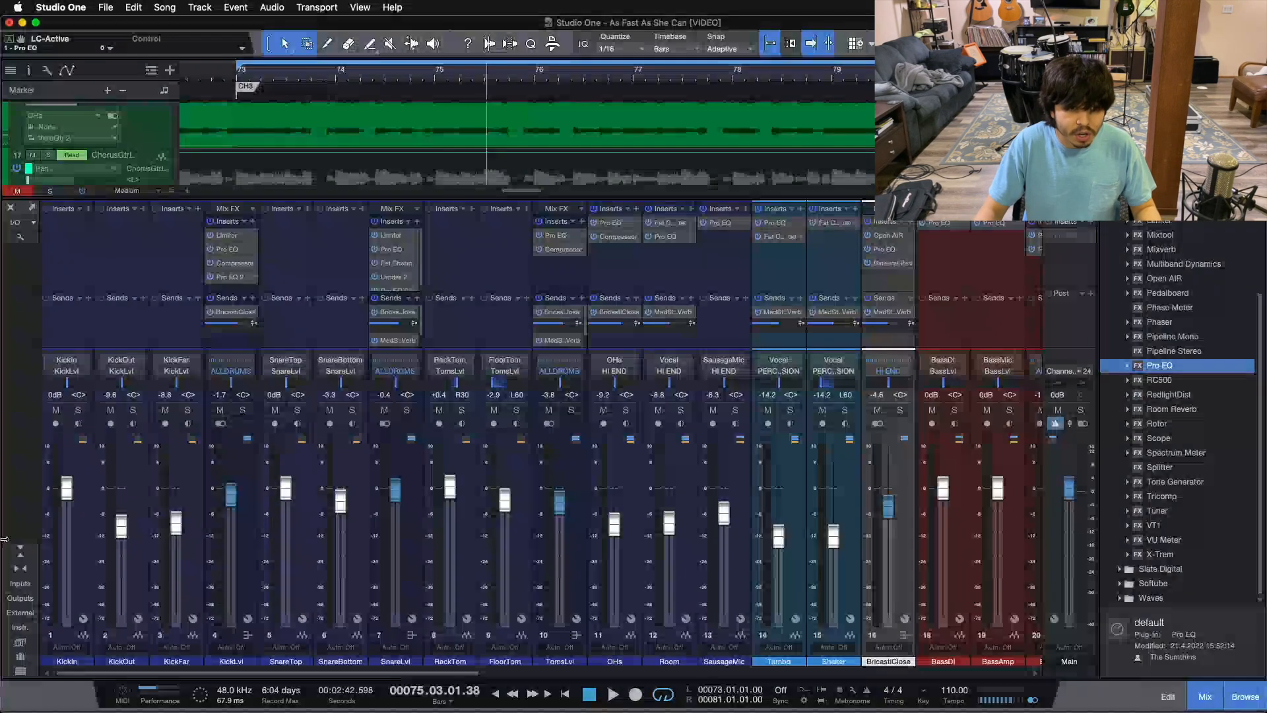
click(21, 548)
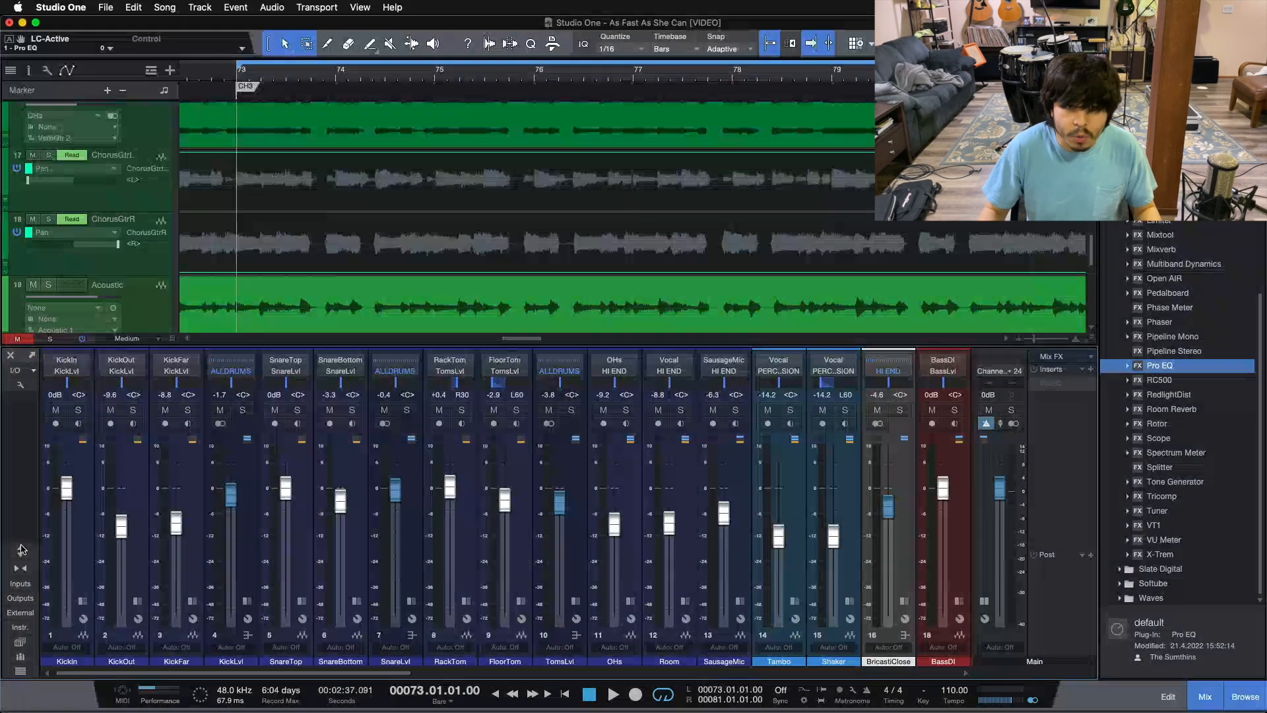
Solo the KickLvl bus, play from bar 73, and add SnareLvl to the solo.
click(241, 411)
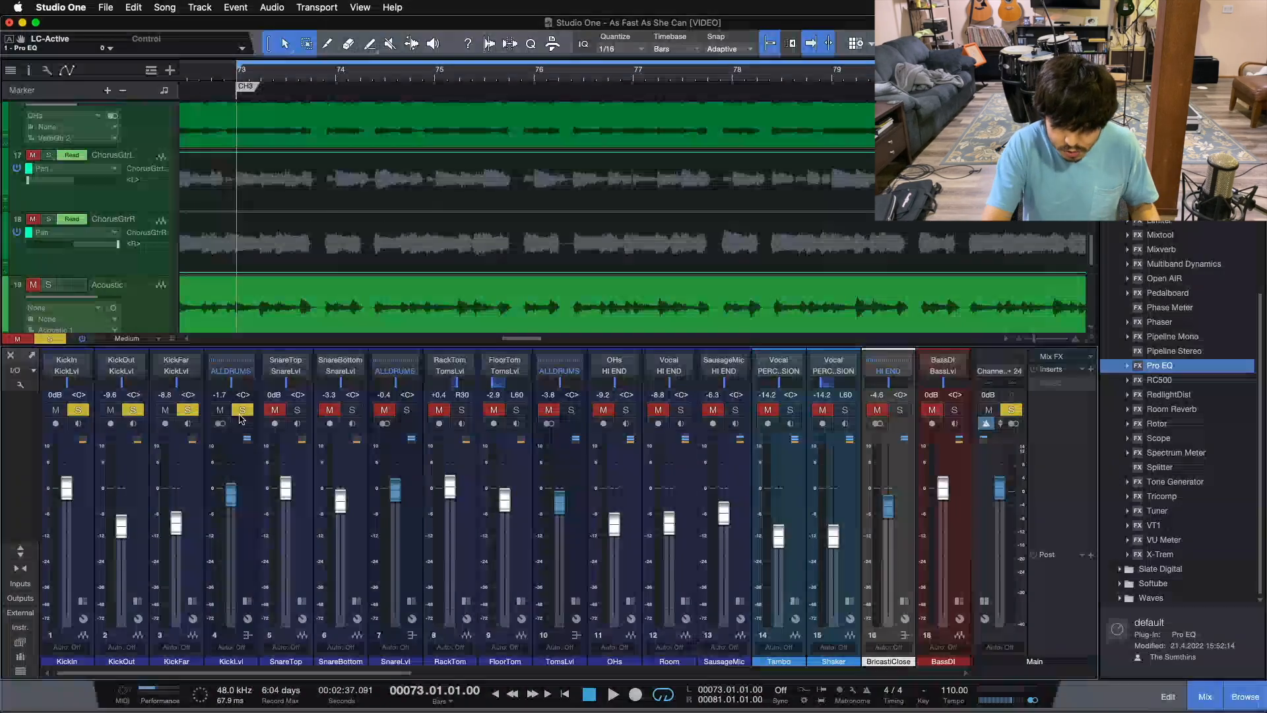
key(space)
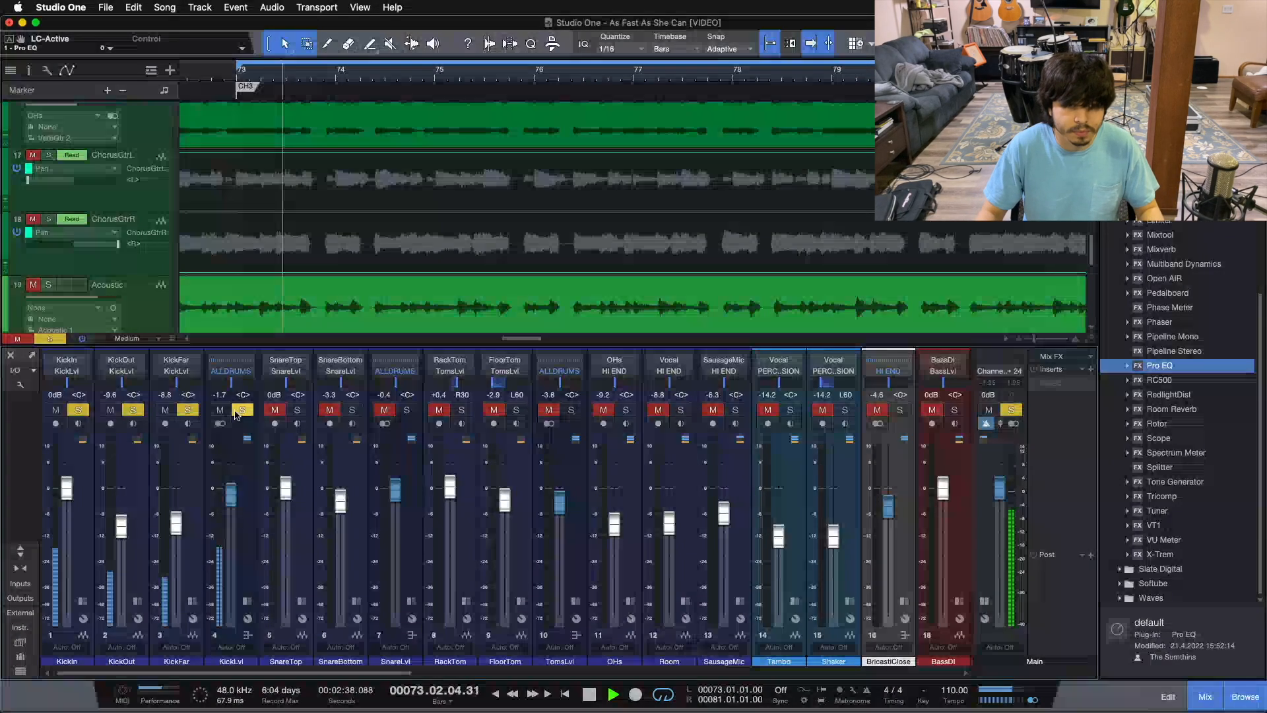
click(406, 410)
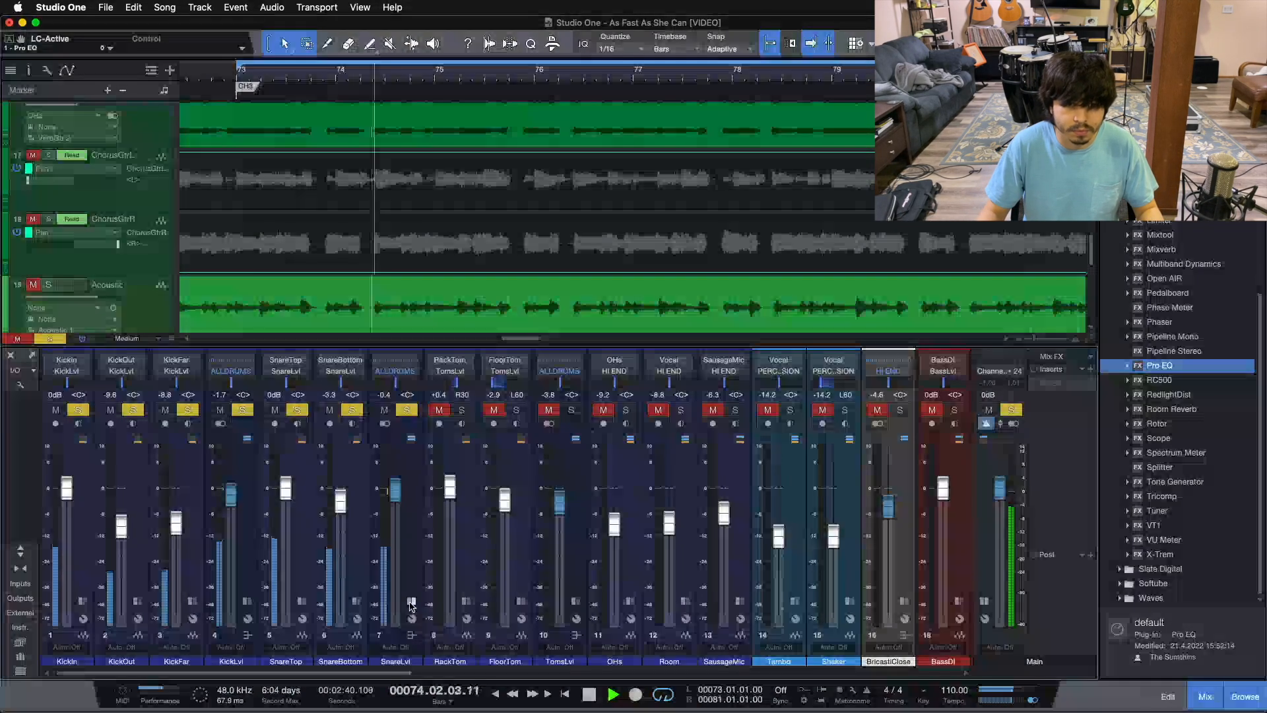
Examine the SnareLvl bus's Fat Channel and the KickLvl bus's insert list, leaving both channels collapsed.
click(411, 601)
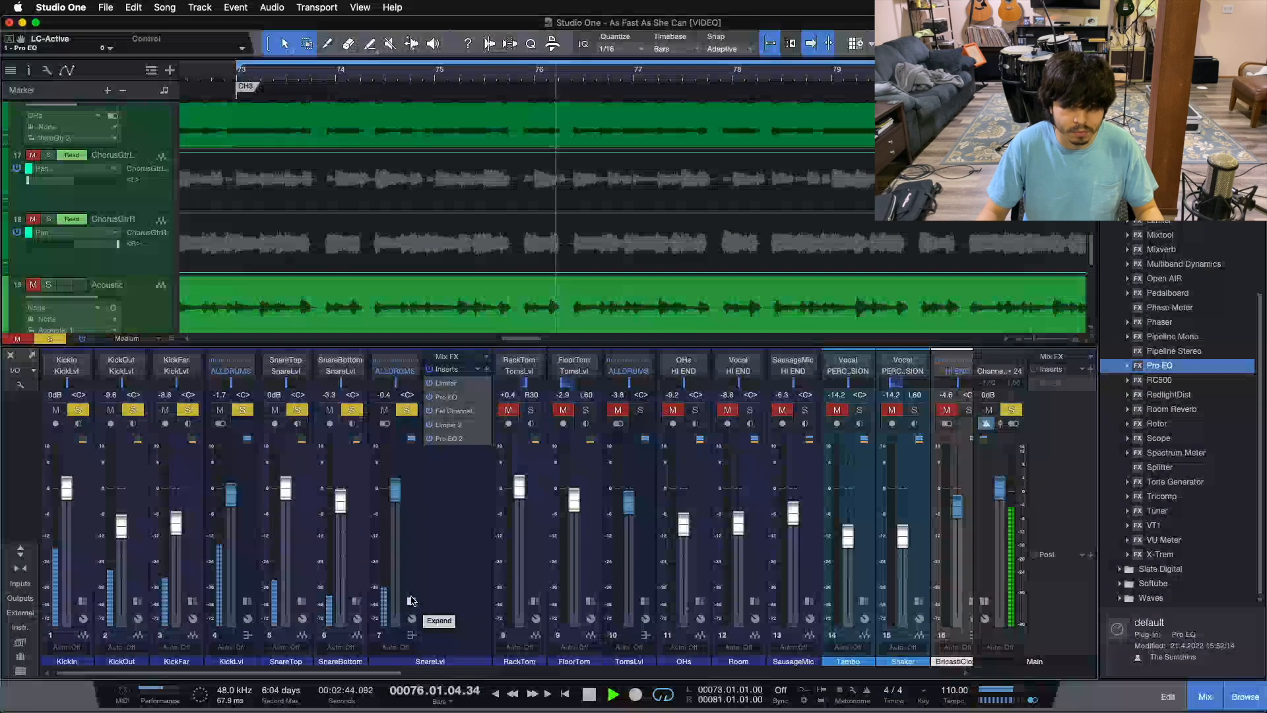
click(454, 410)
click(518, 258)
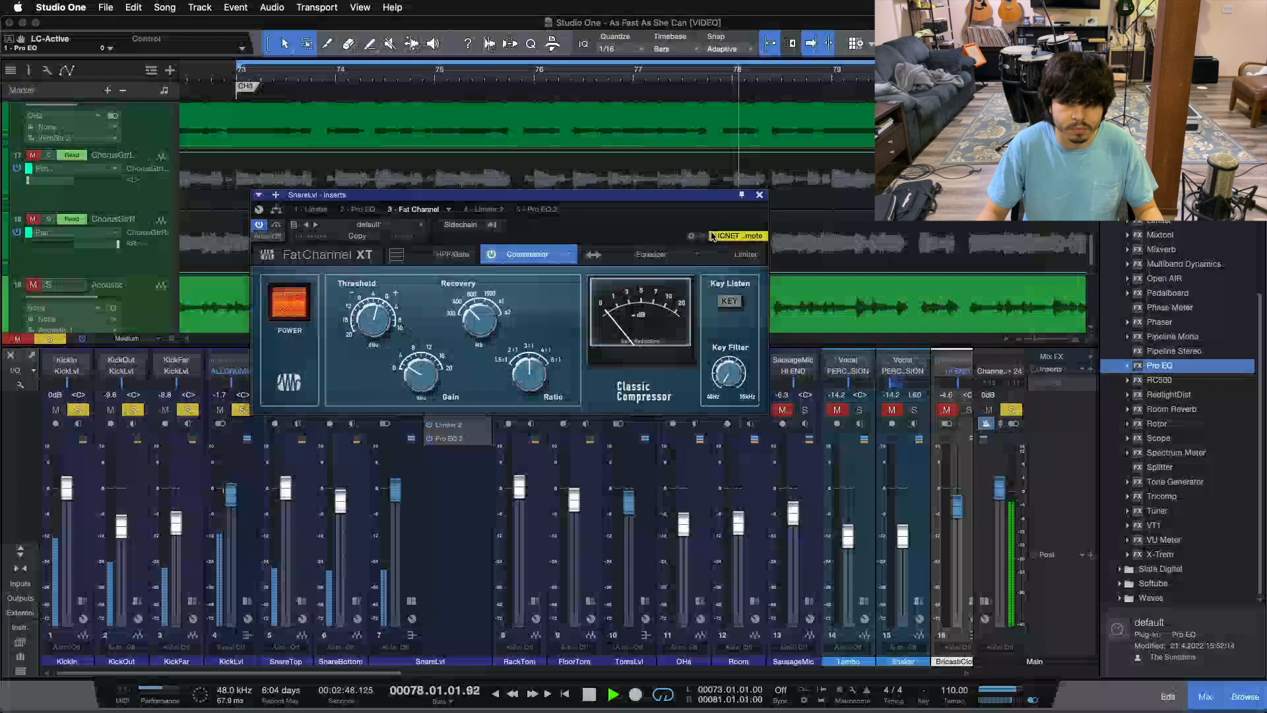
click(760, 194)
click(249, 600)
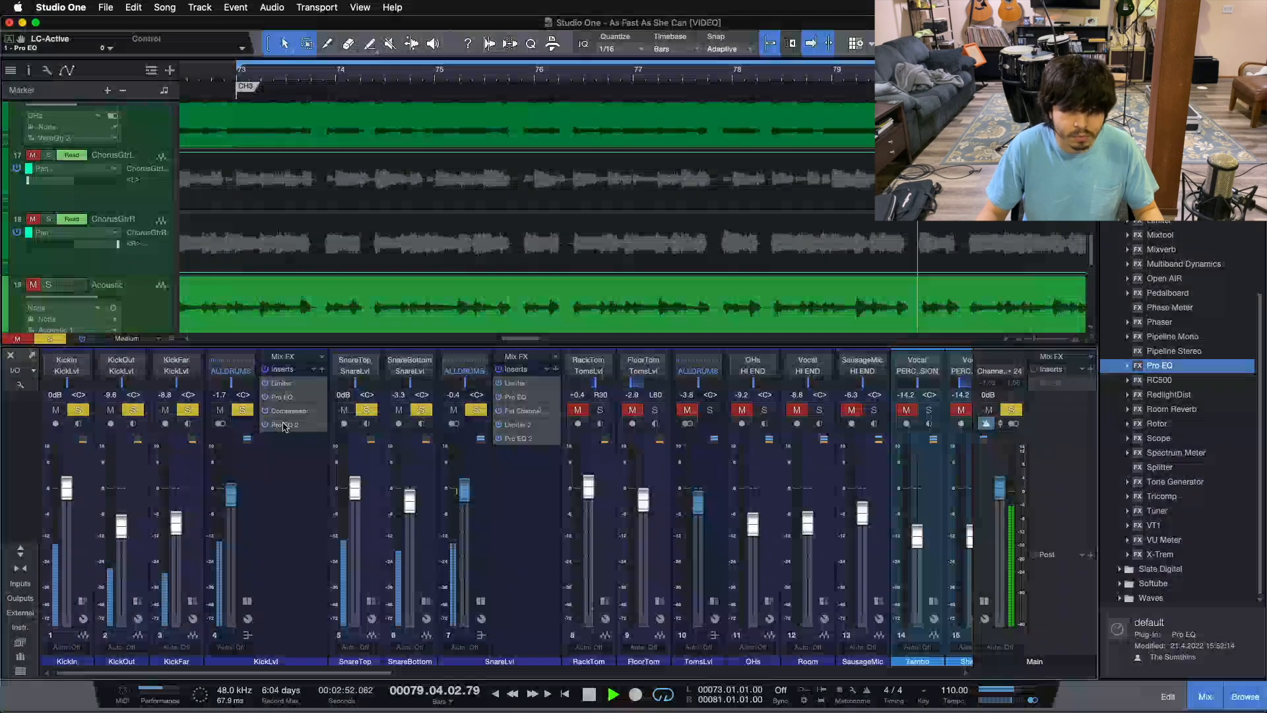
click(481, 601)
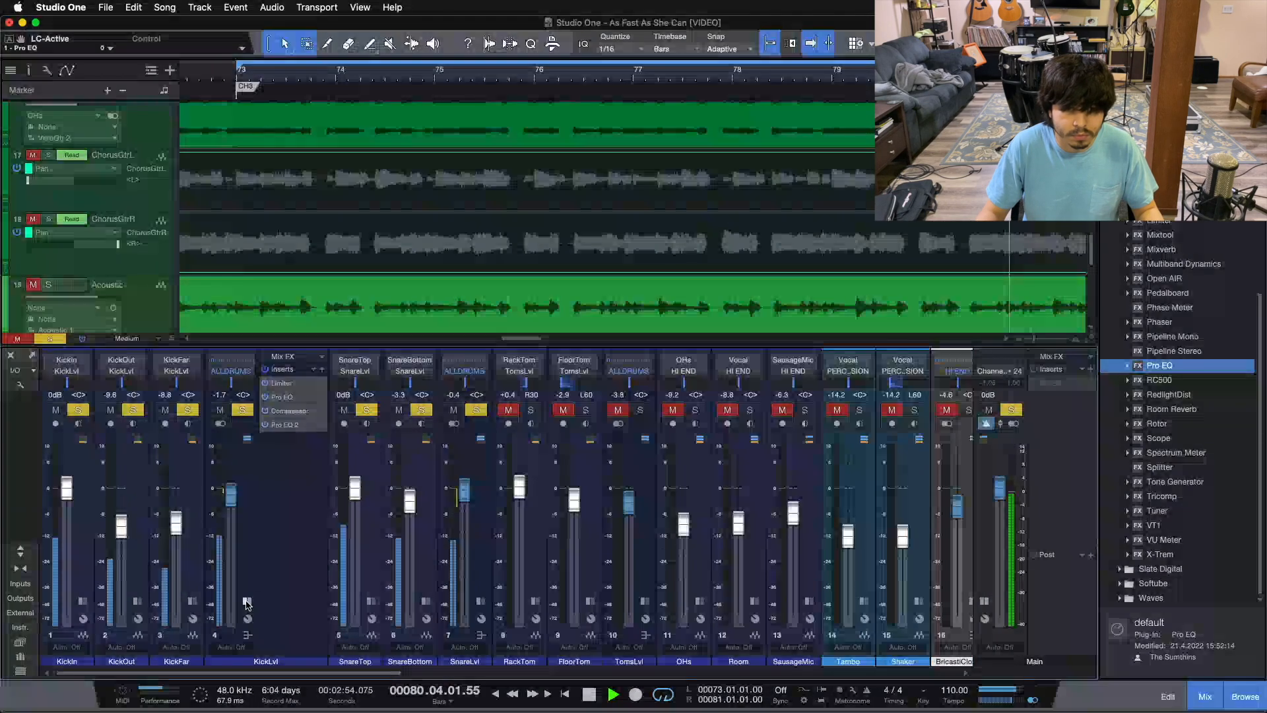
click(247, 600)
Add the TomsLvl bus and the OHs and Room channels to the solo during playback.
click(575, 411)
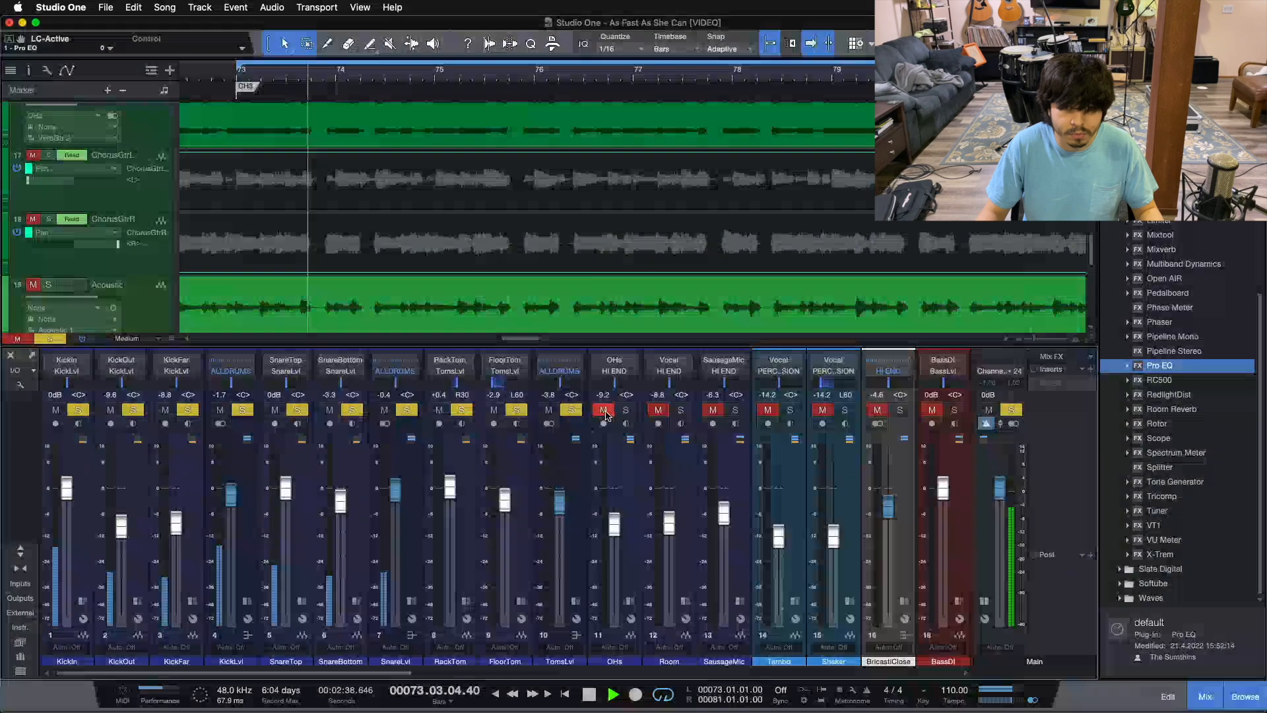
click(629, 412)
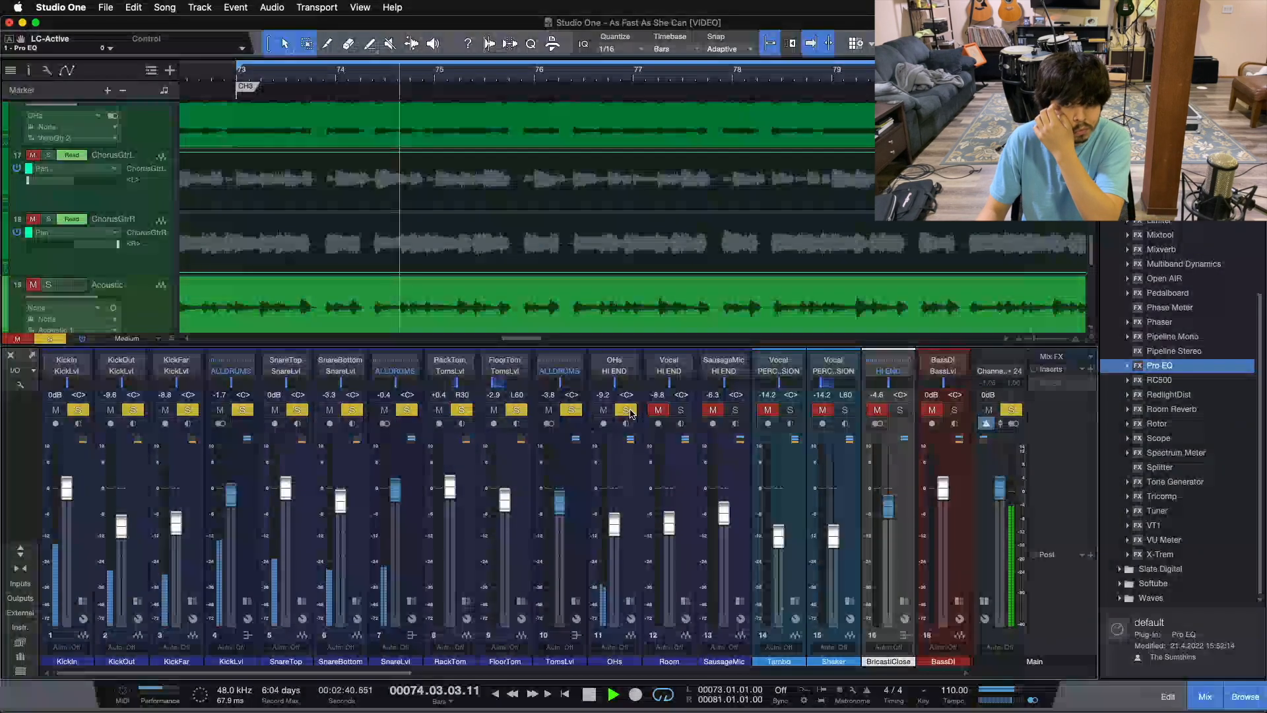
click(681, 411)
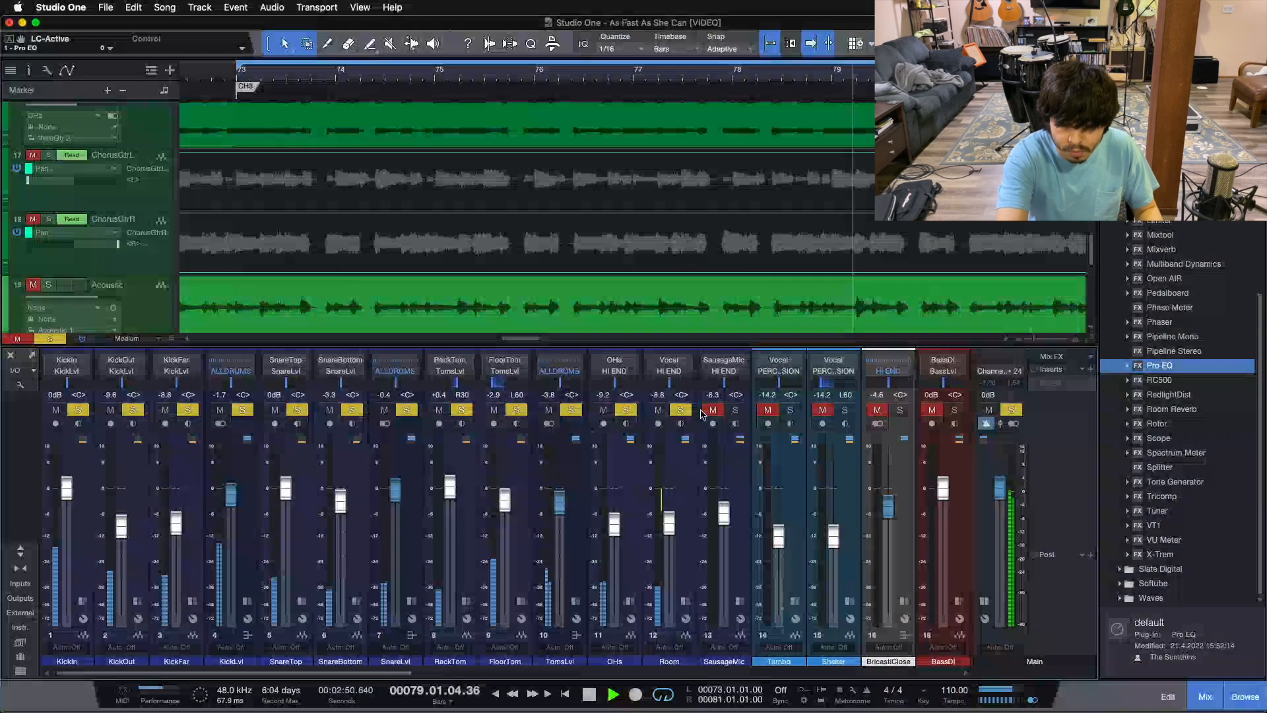
Stop playback, solo only the Room channel and review its existing Pro EQ curve.
key(space)
key(shift+s)
click(680, 410)
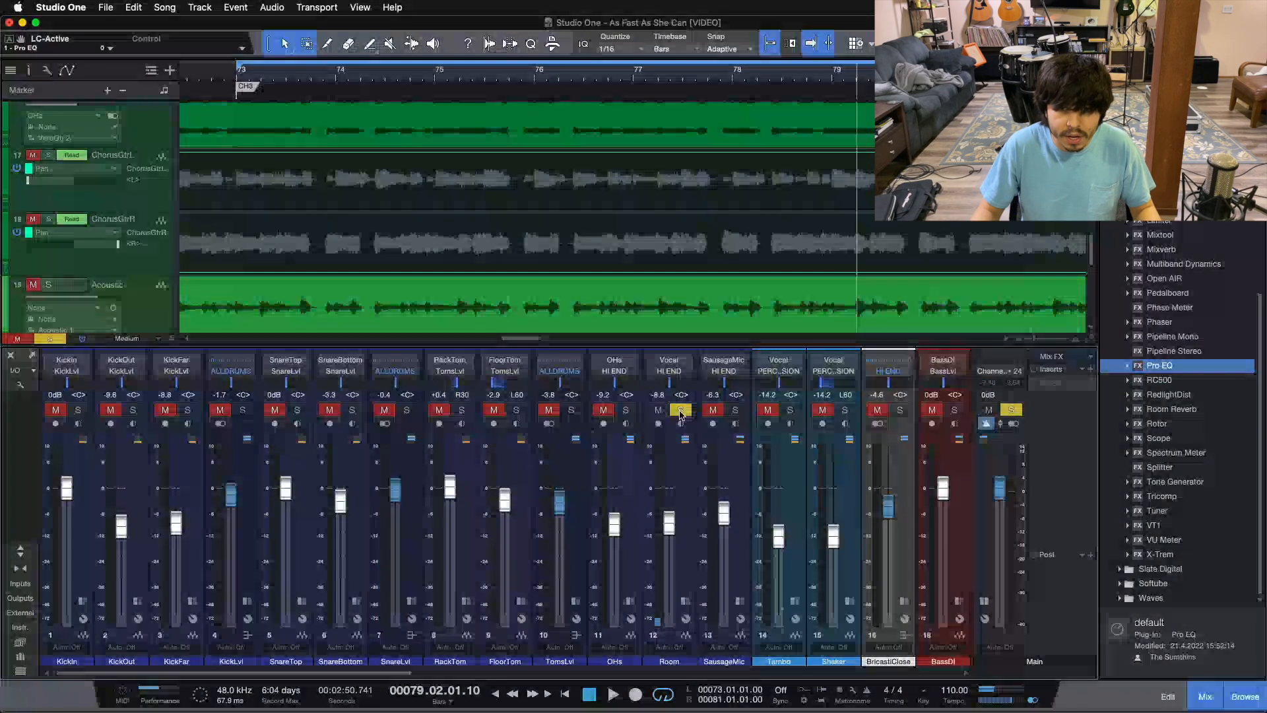
click(686, 601)
click(724, 388)
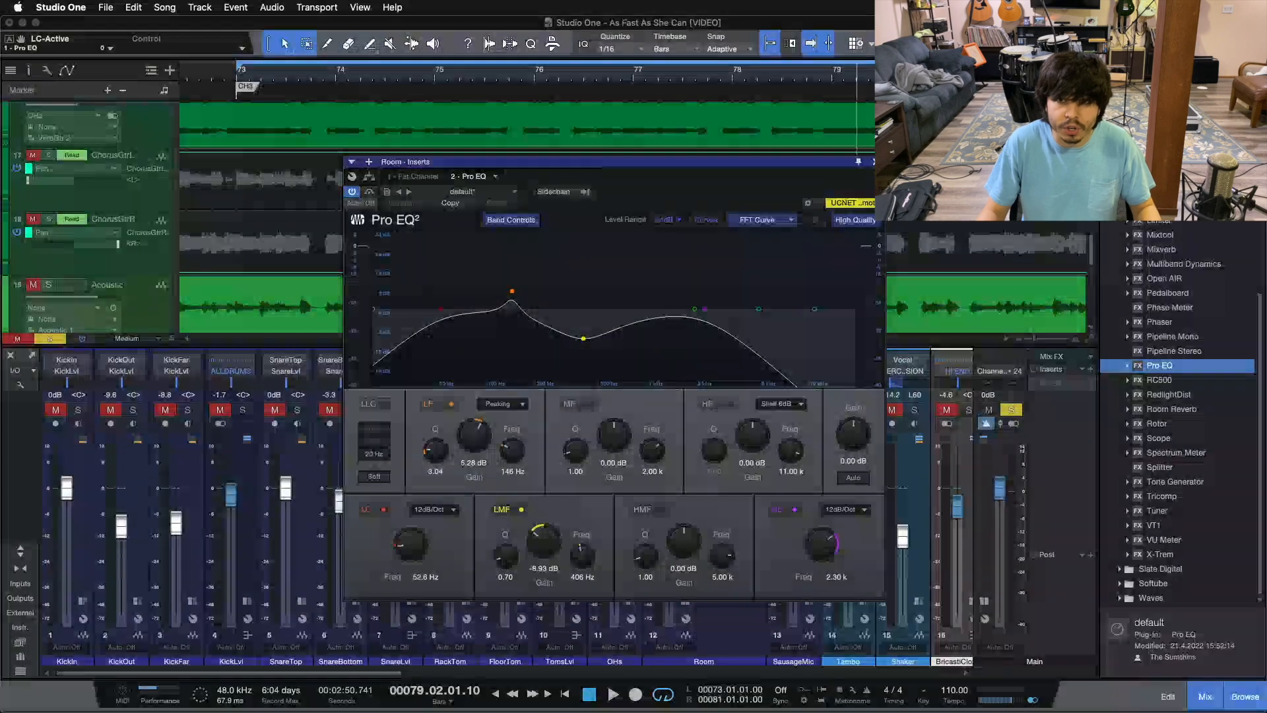
click(875, 162)
Insert a second Pro EQ on the Room channel and move its window clear of the insert list.
click(740, 499)
drag(1160, 365, 745, 416)
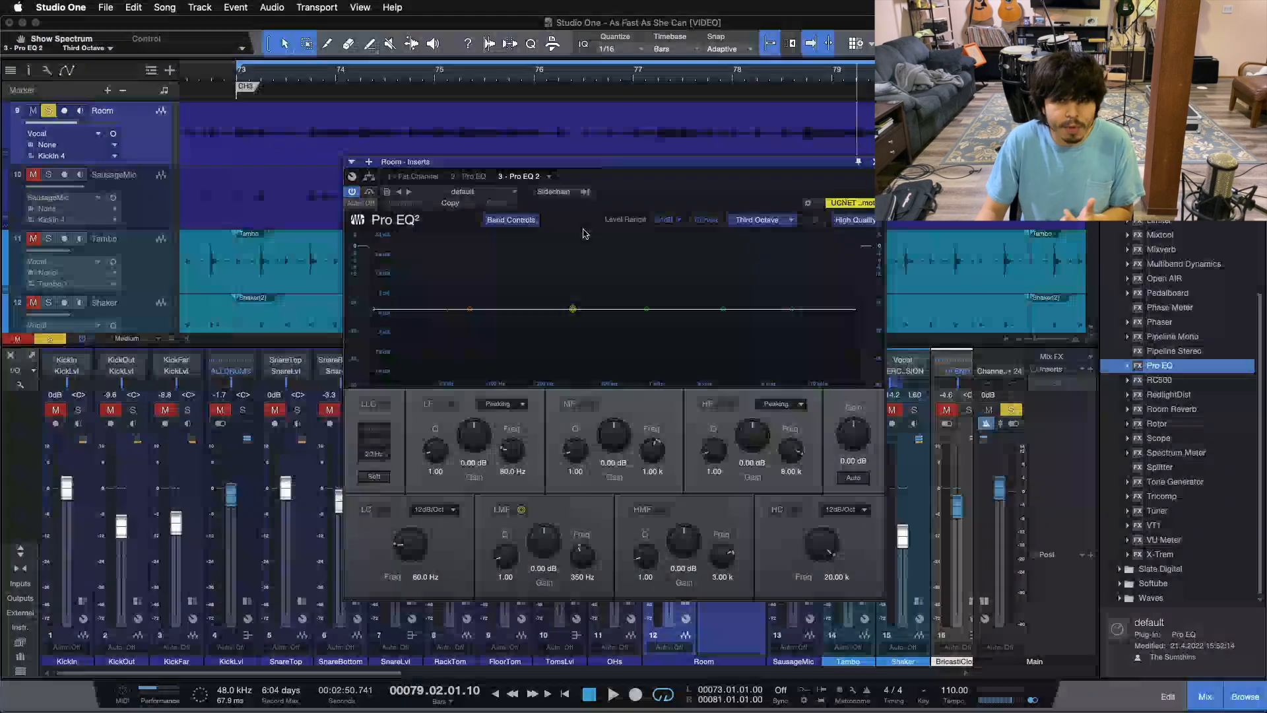
drag(379, 153, 440, 236)
Play from bar 73 and cut the Room's LMF band to about -7.20 dB at 281 Hz, closing the EQ and stopping playback.
key(KP_1)
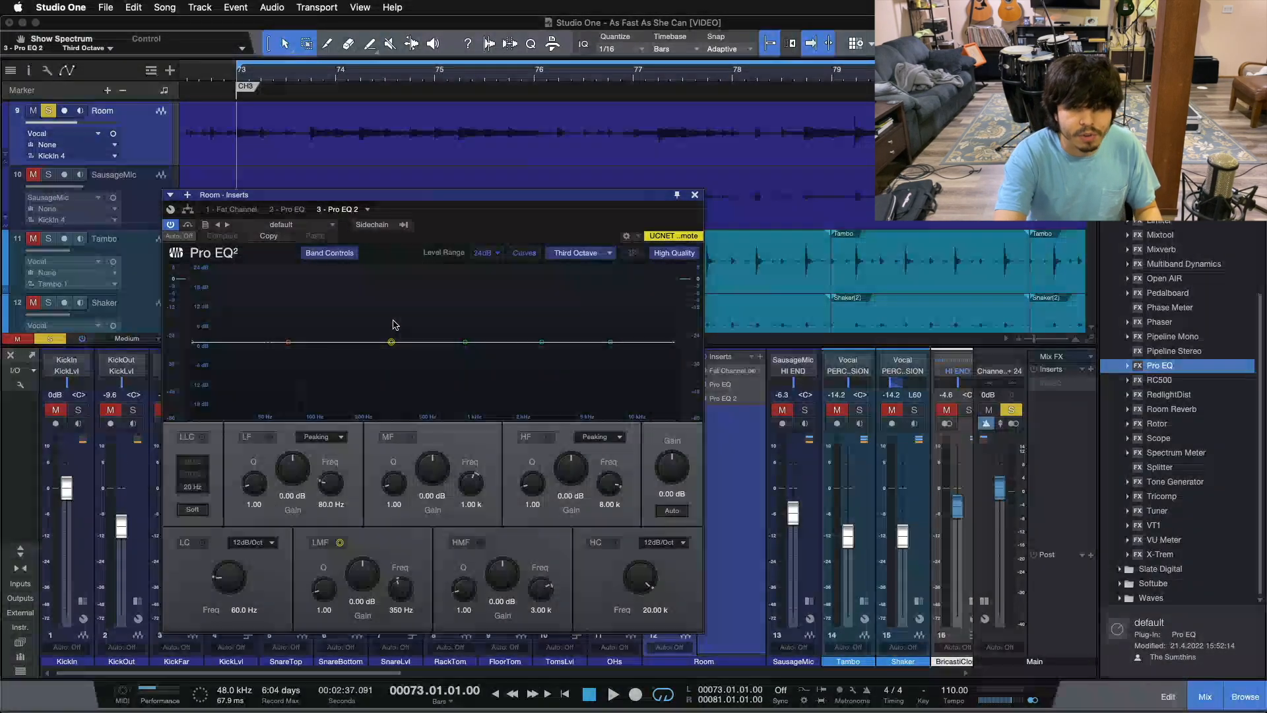
key(space)
drag(391, 343, 380, 294)
drag(378, 362, 376, 368)
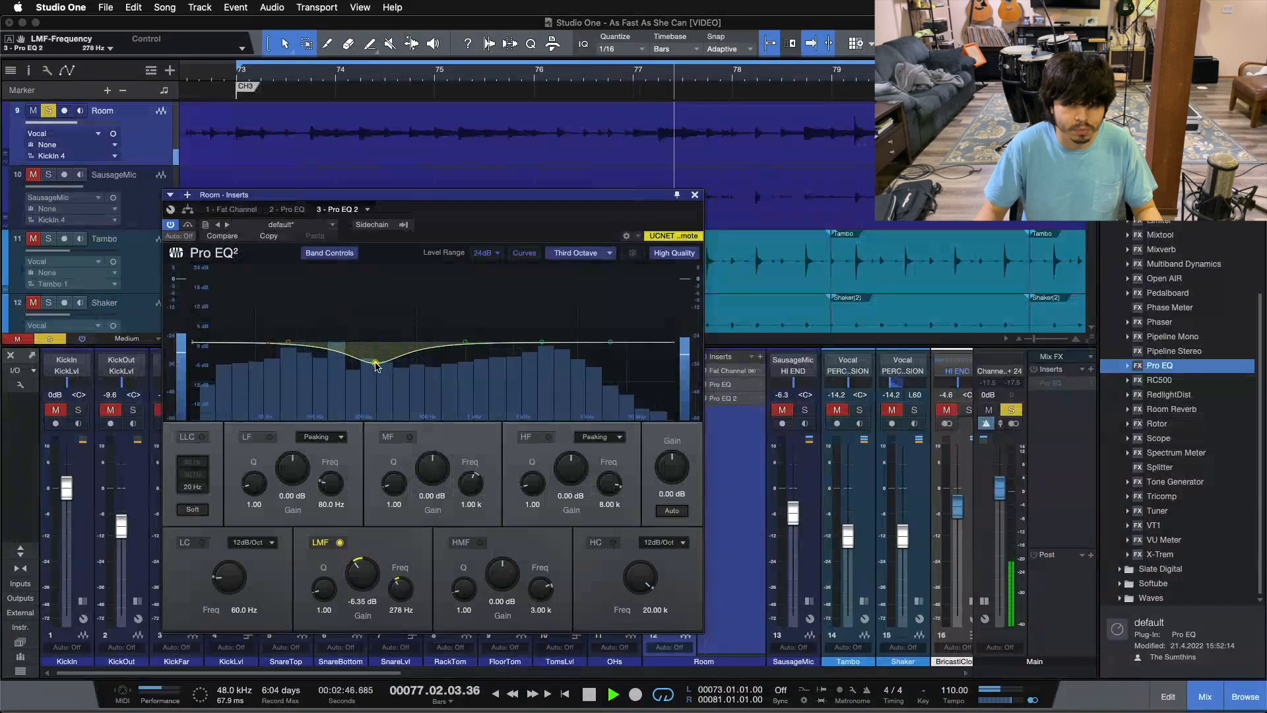
drag(364, 581, 363, 584)
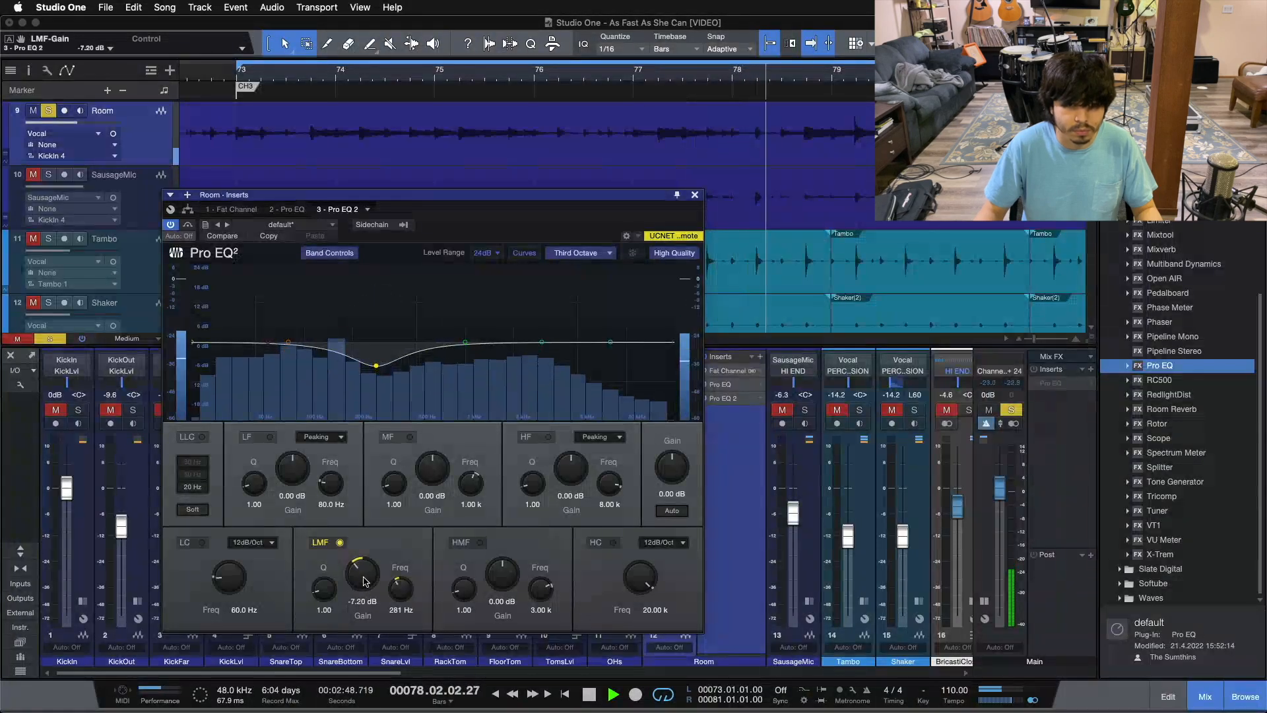
click(696, 194)
key(space)
Clear the Room solo and solo all drum and percussion channels from KickLvl through Tambo, Shaker and BricastiClose.
click(50, 338)
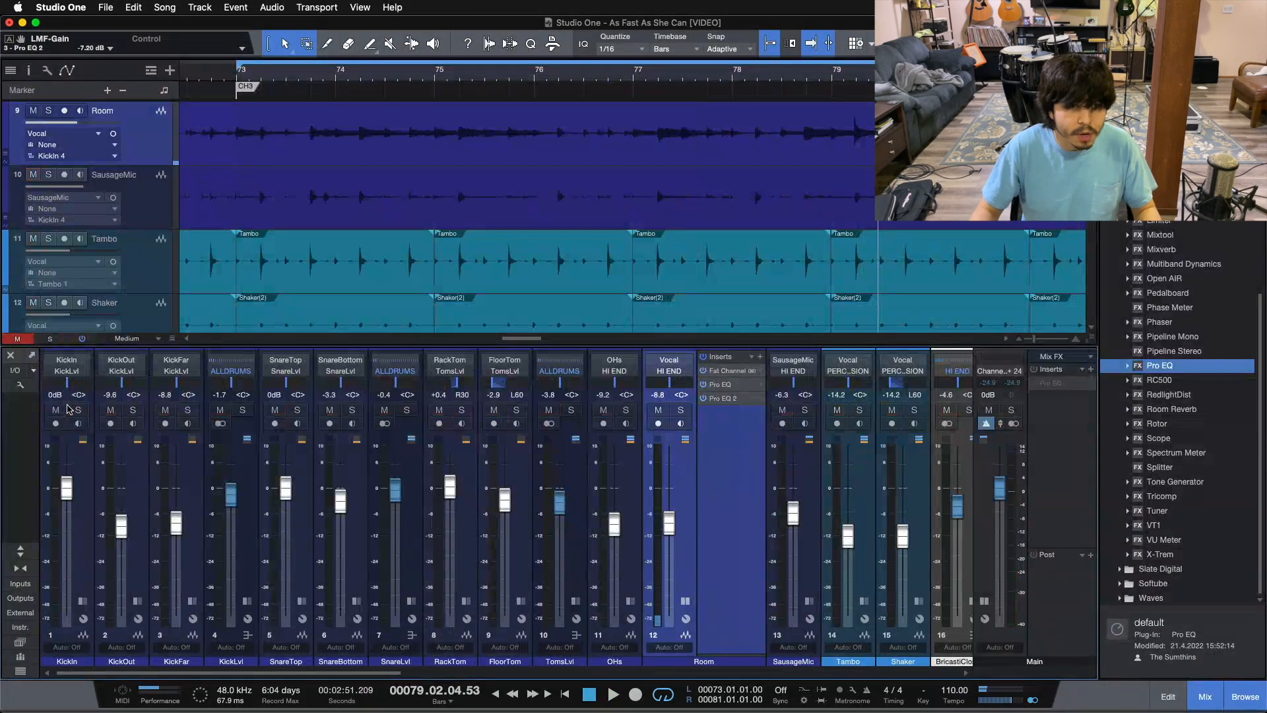
click(242, 410)
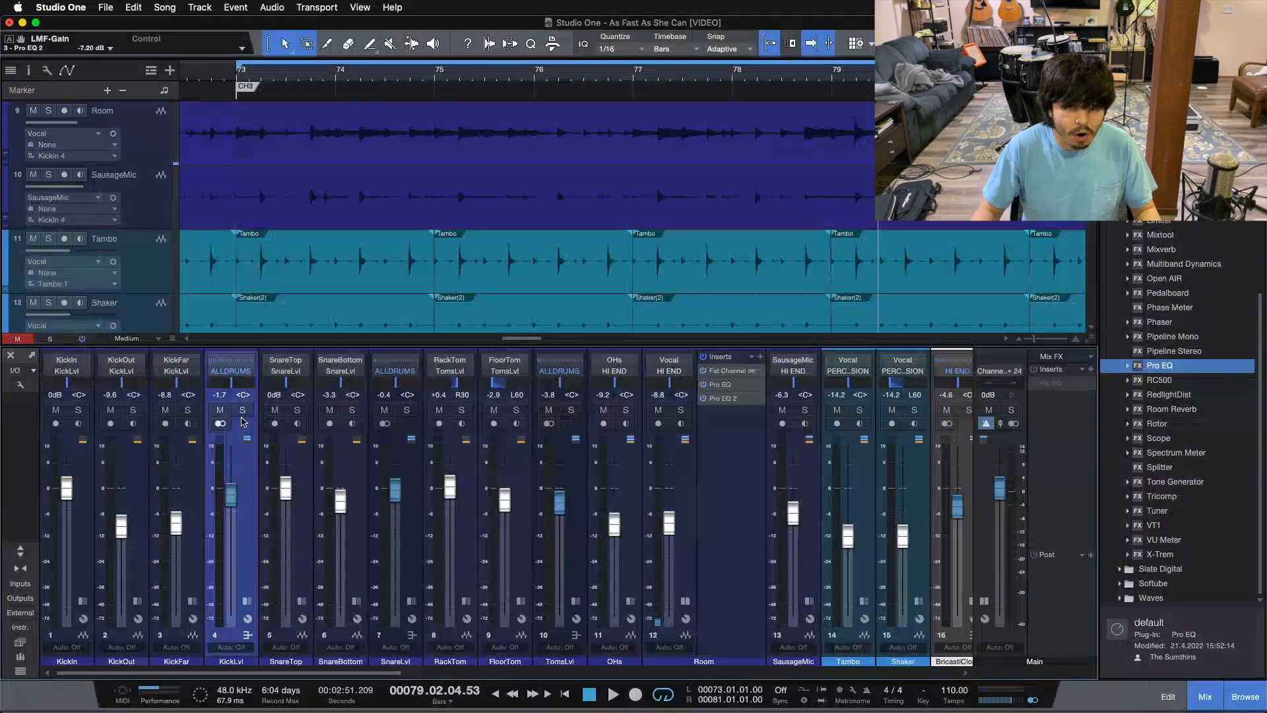
click(407, 410)
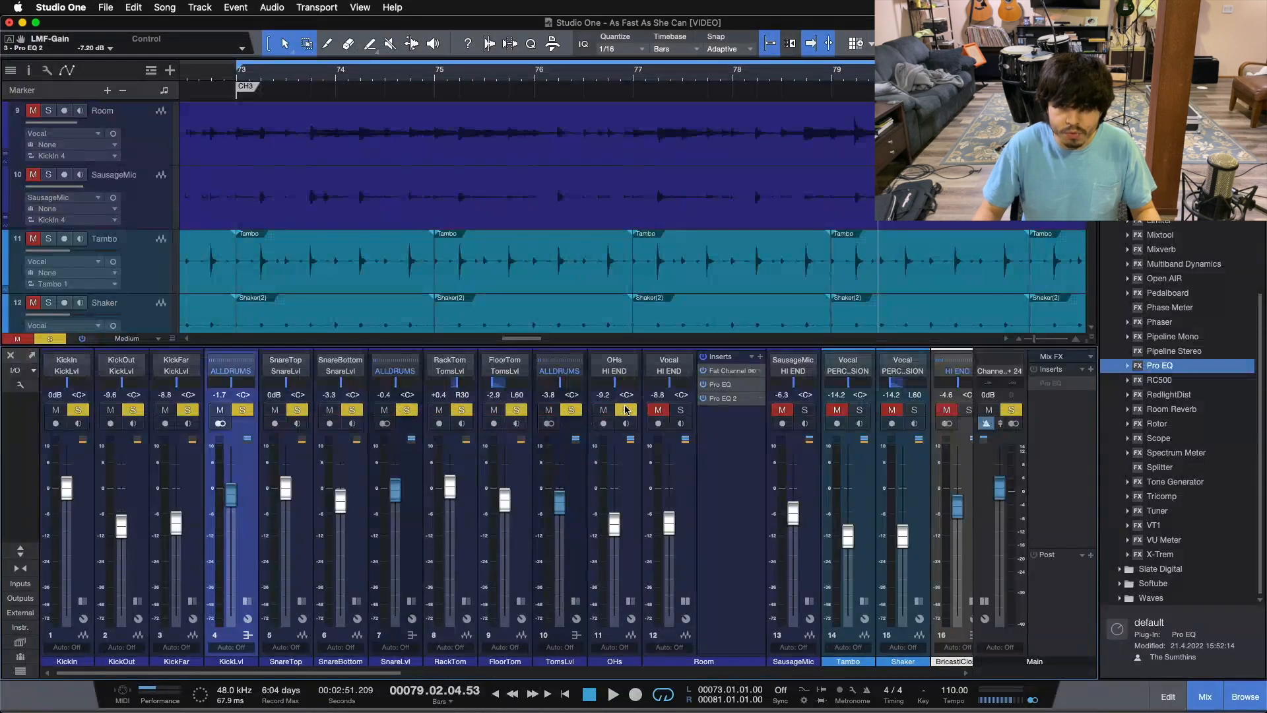
click(680, 410)
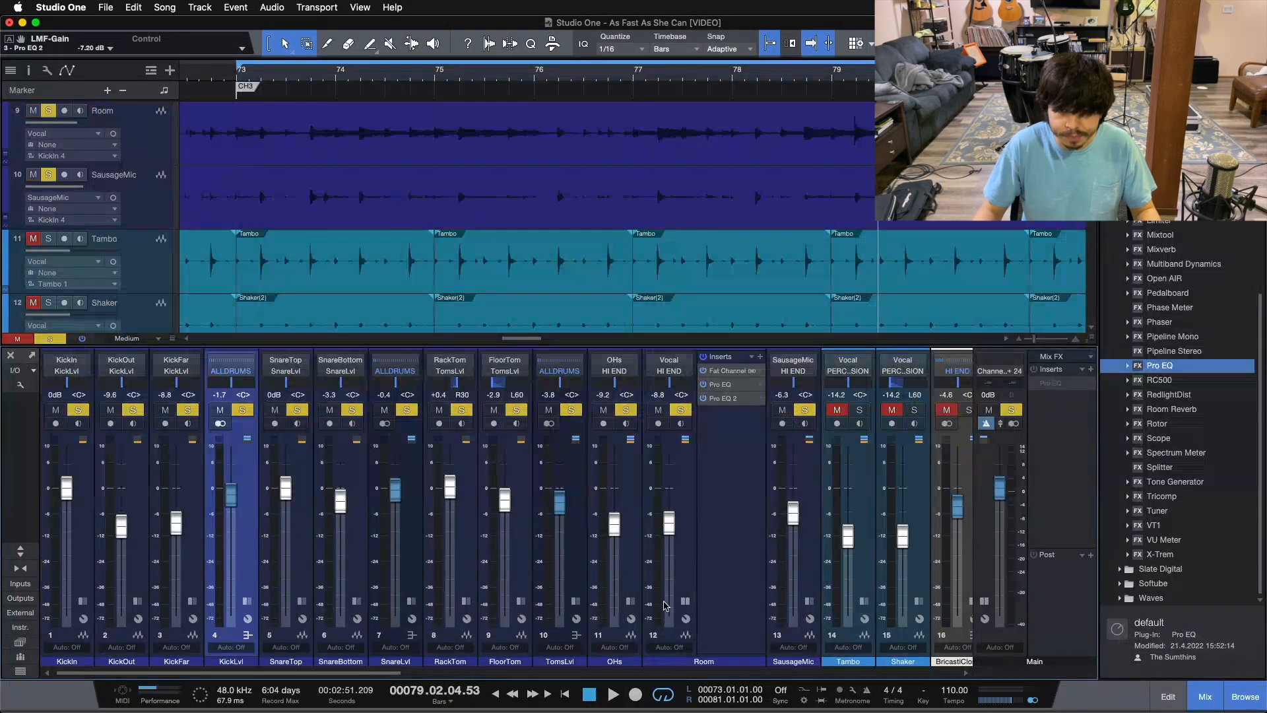
scroll(651, 616, right, 7)
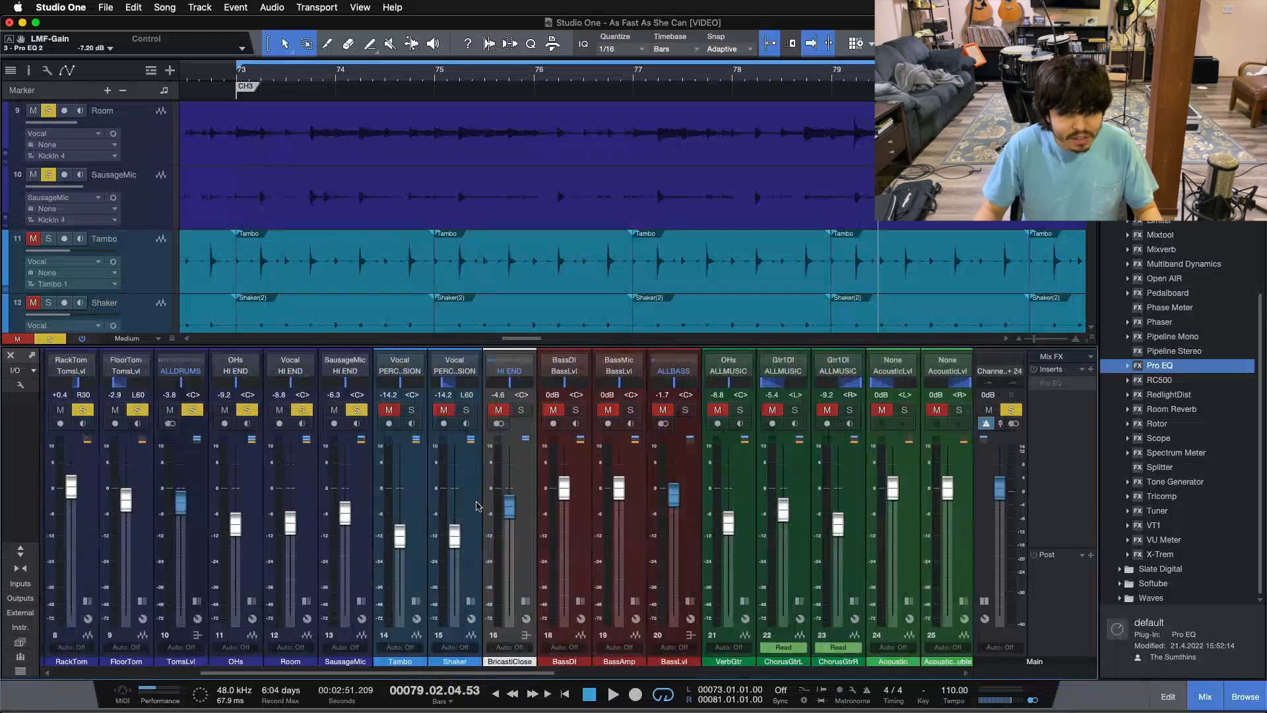
click(411, 409)
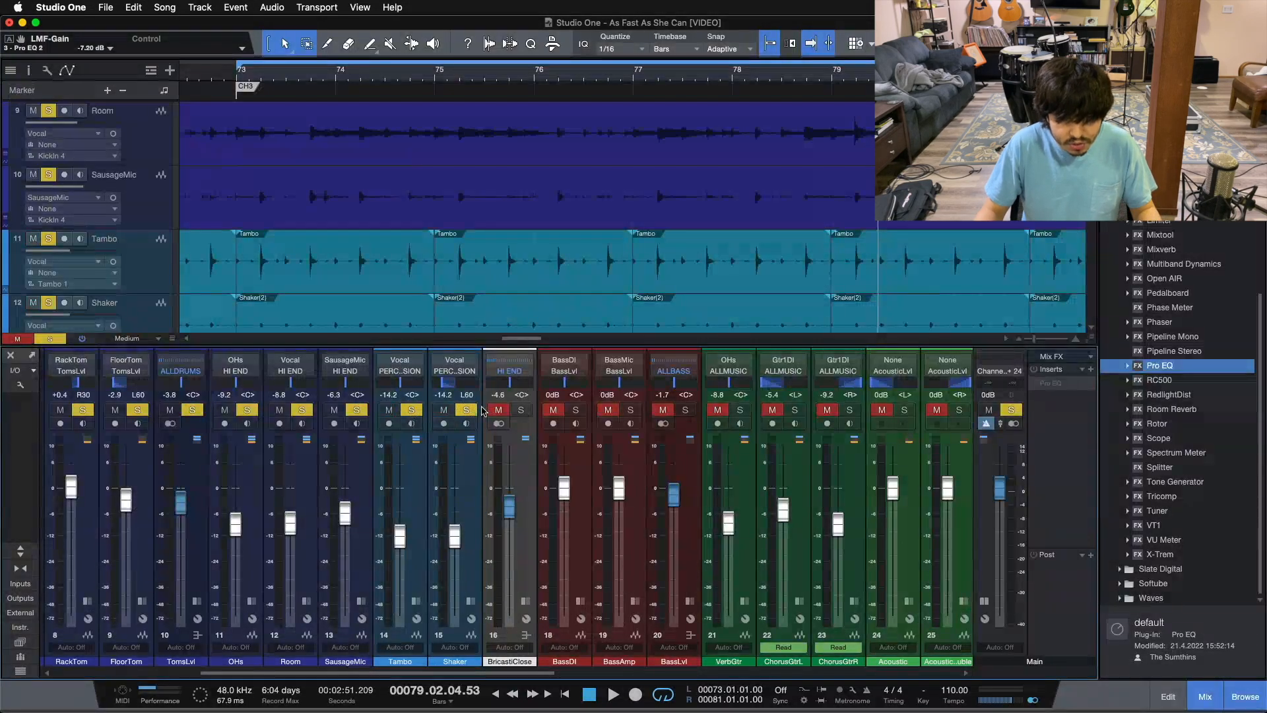
click(521, 409)
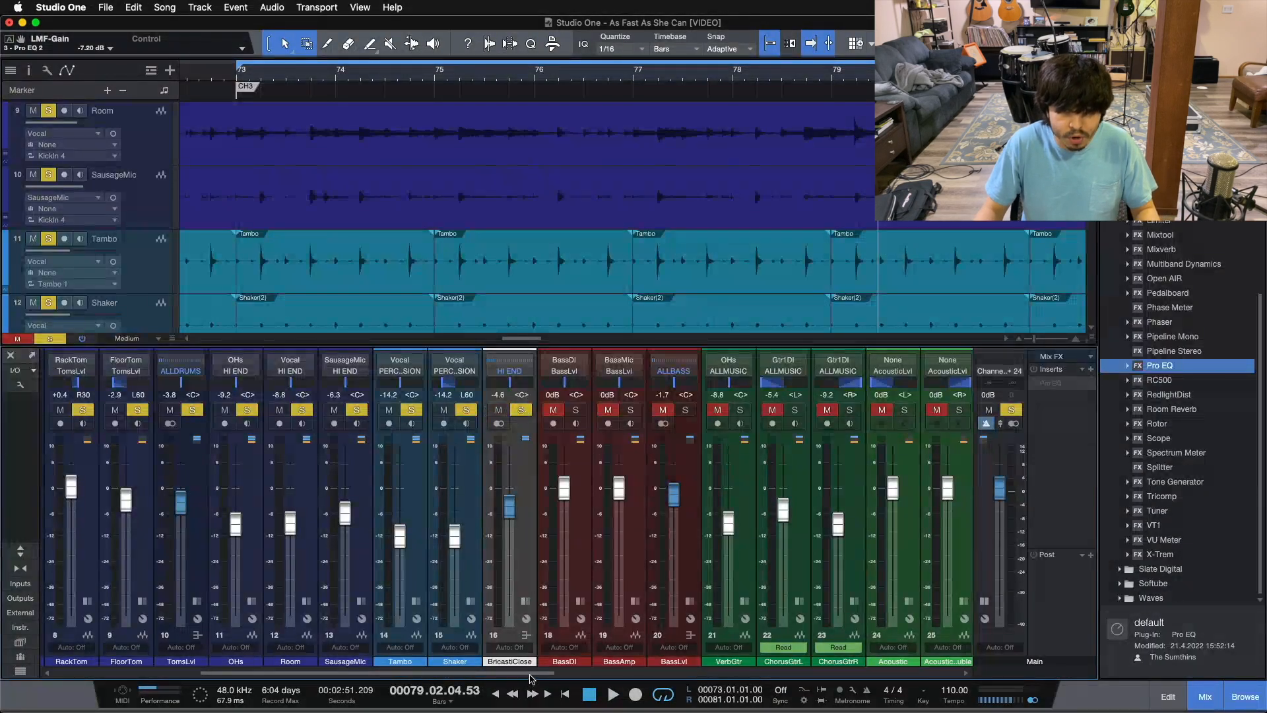
Add the BassLvl bus to the solo during playback, expand its insert list and stop playback.
scroll(495, 452, right, 3)
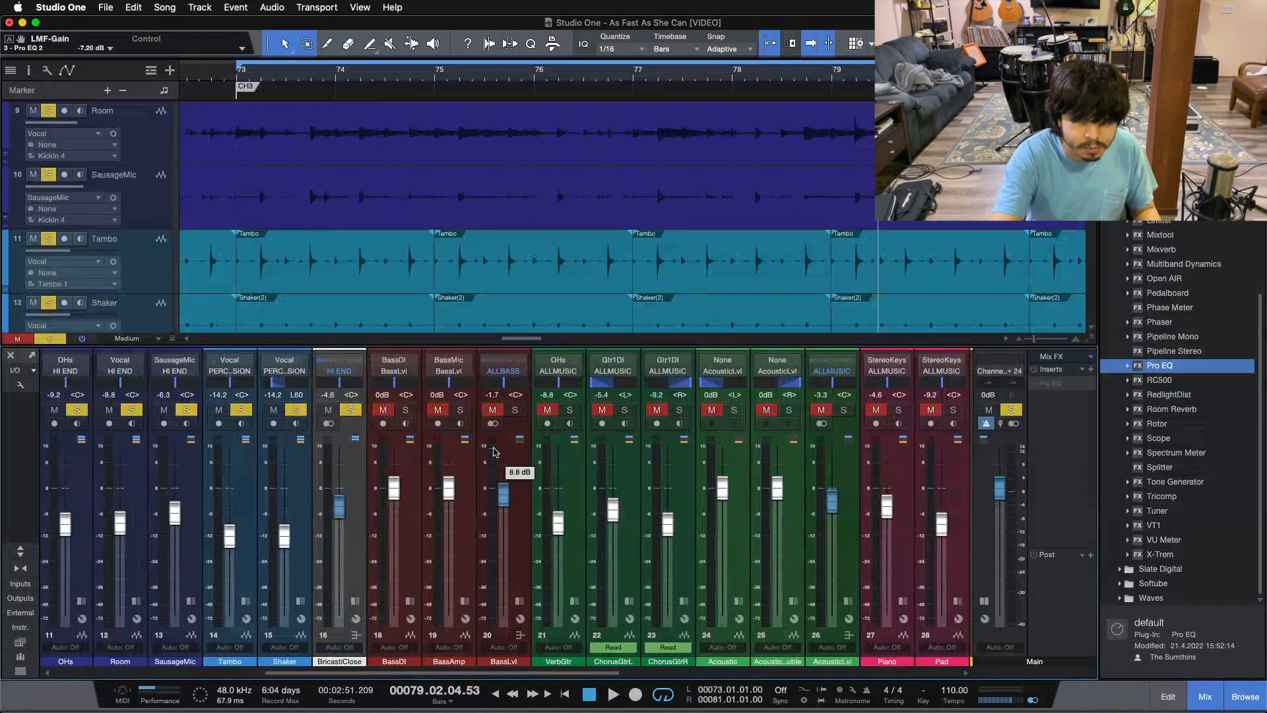
key(space)
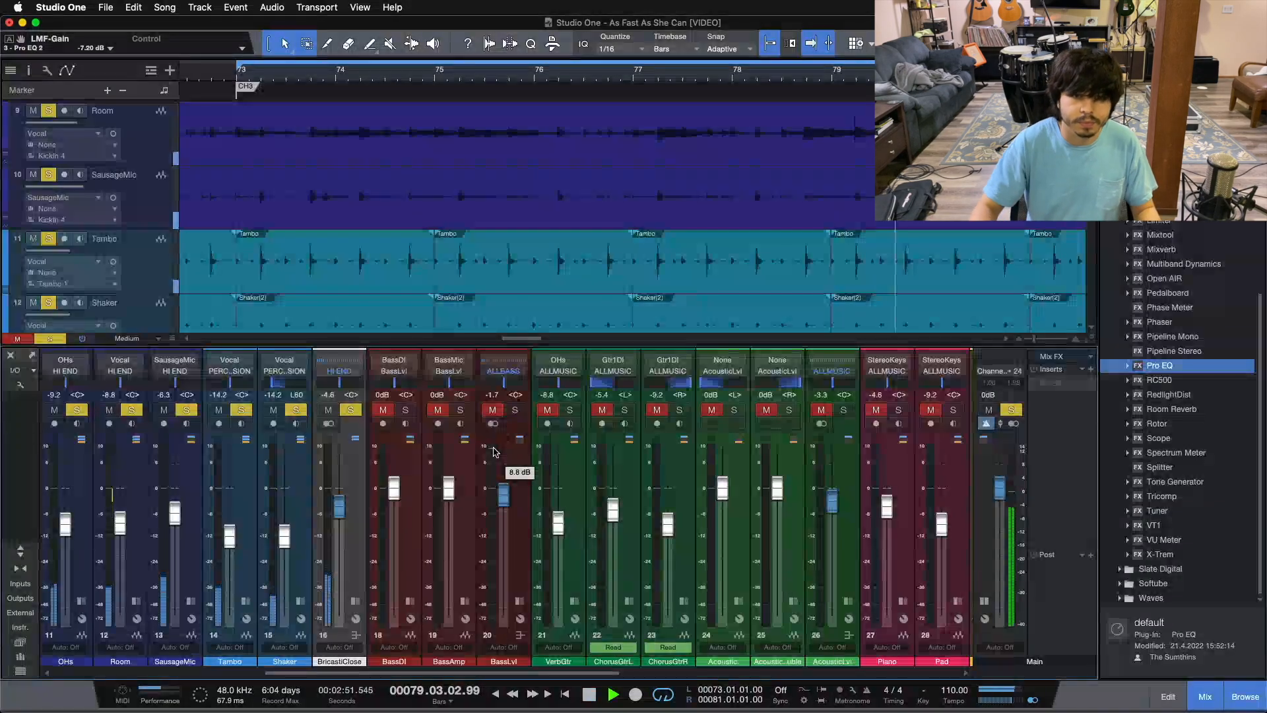
click(515, 410)
drag(511, 674, 522, 673)
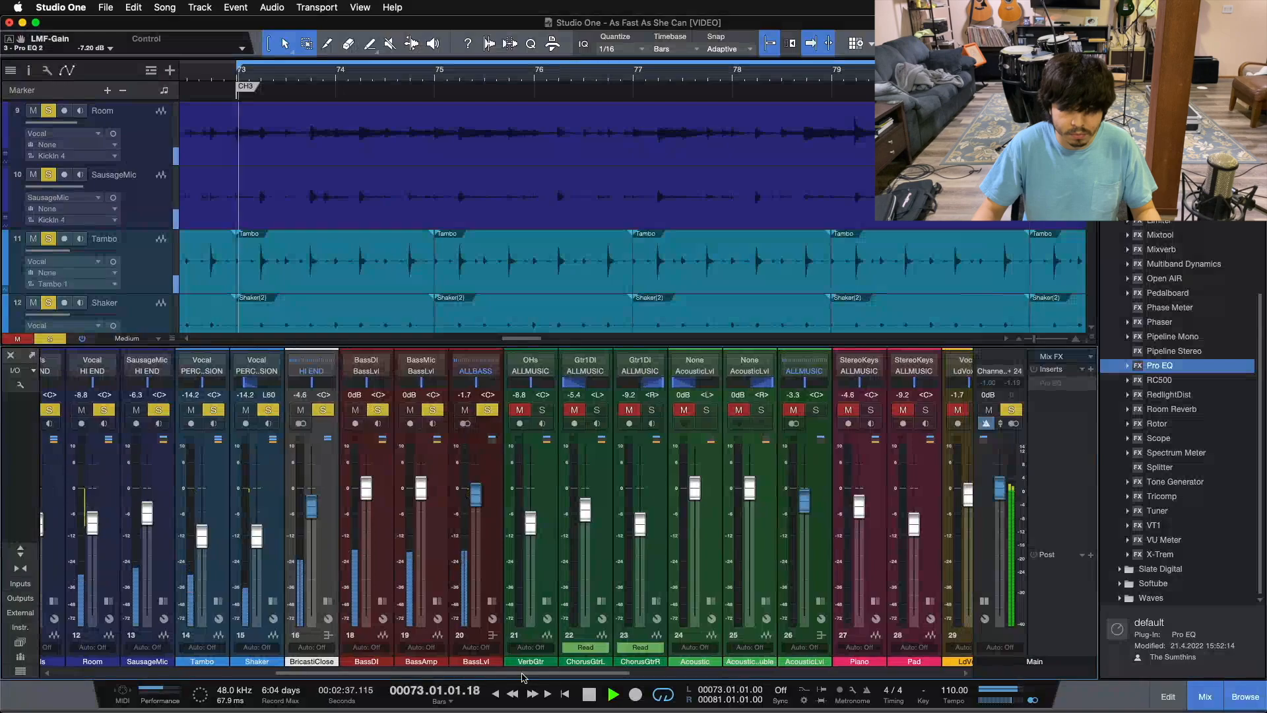
click(493, 602)
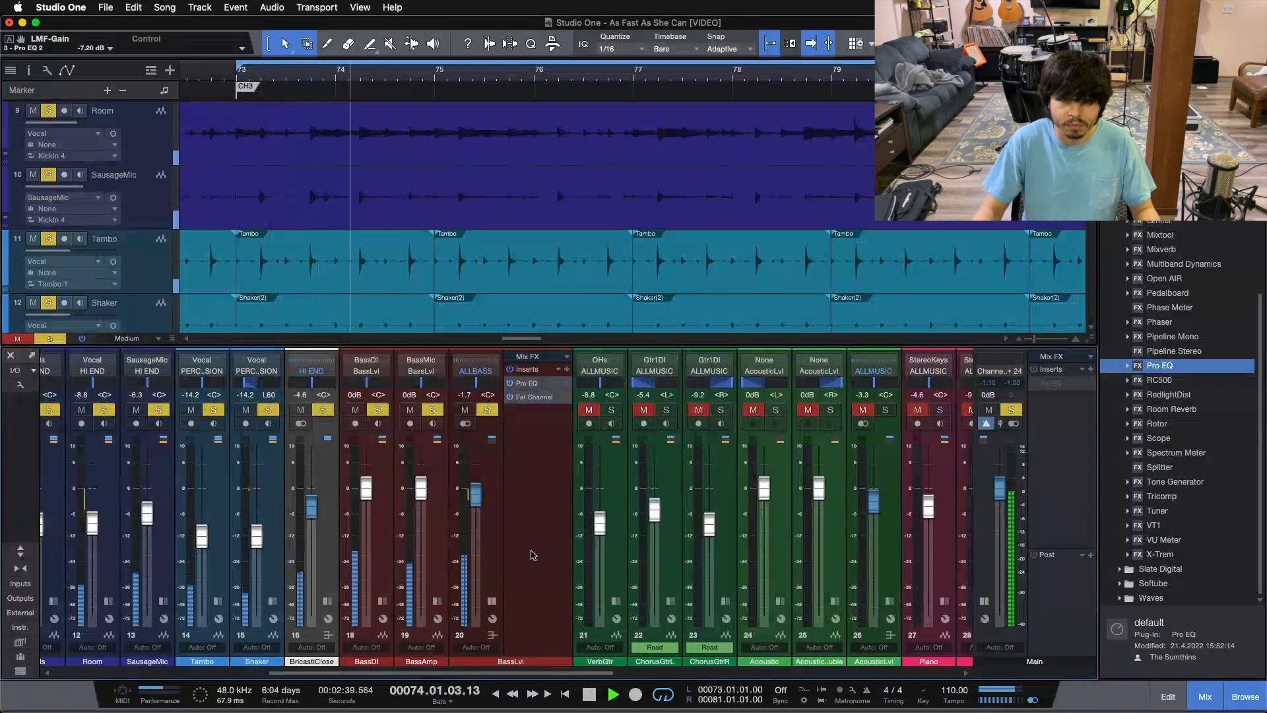
scroll(489, 528, right, 3)
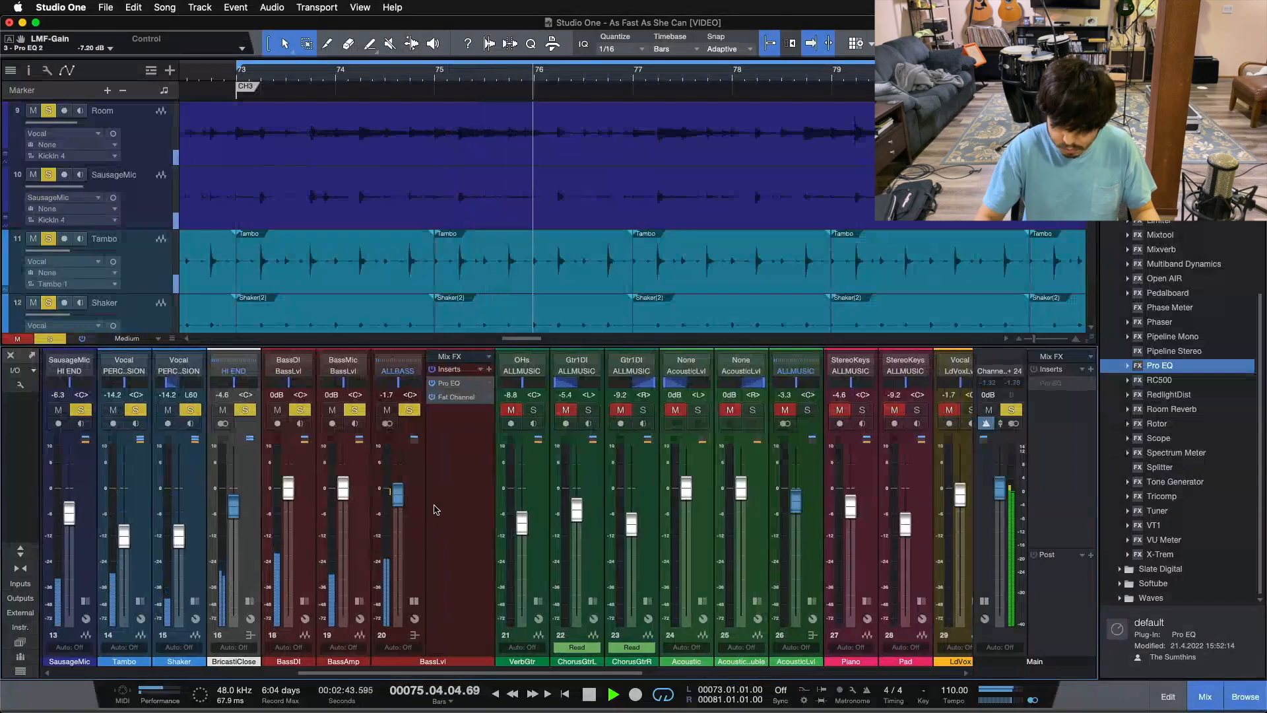
key(space)
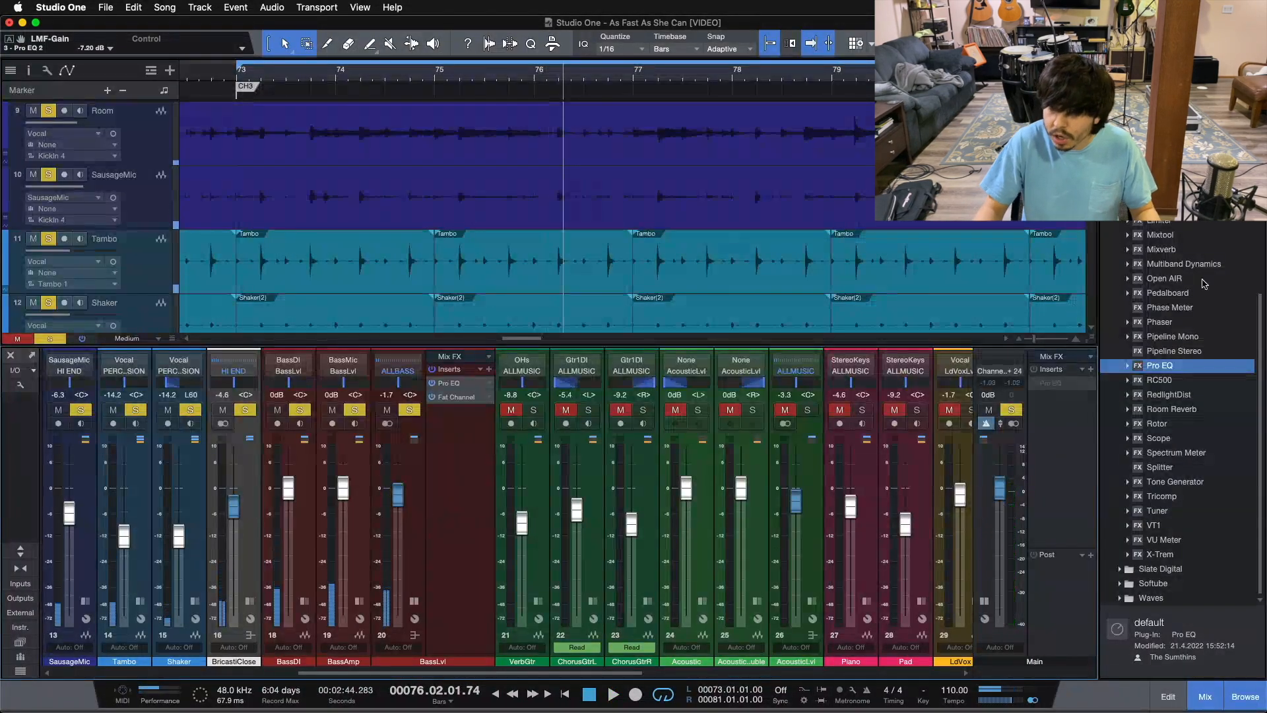
Insert another Pro EQ on the BassLvl bus and move its window away from the bus's inserts.
click(1165, 369)
drag(1165, 371, 445, 441)
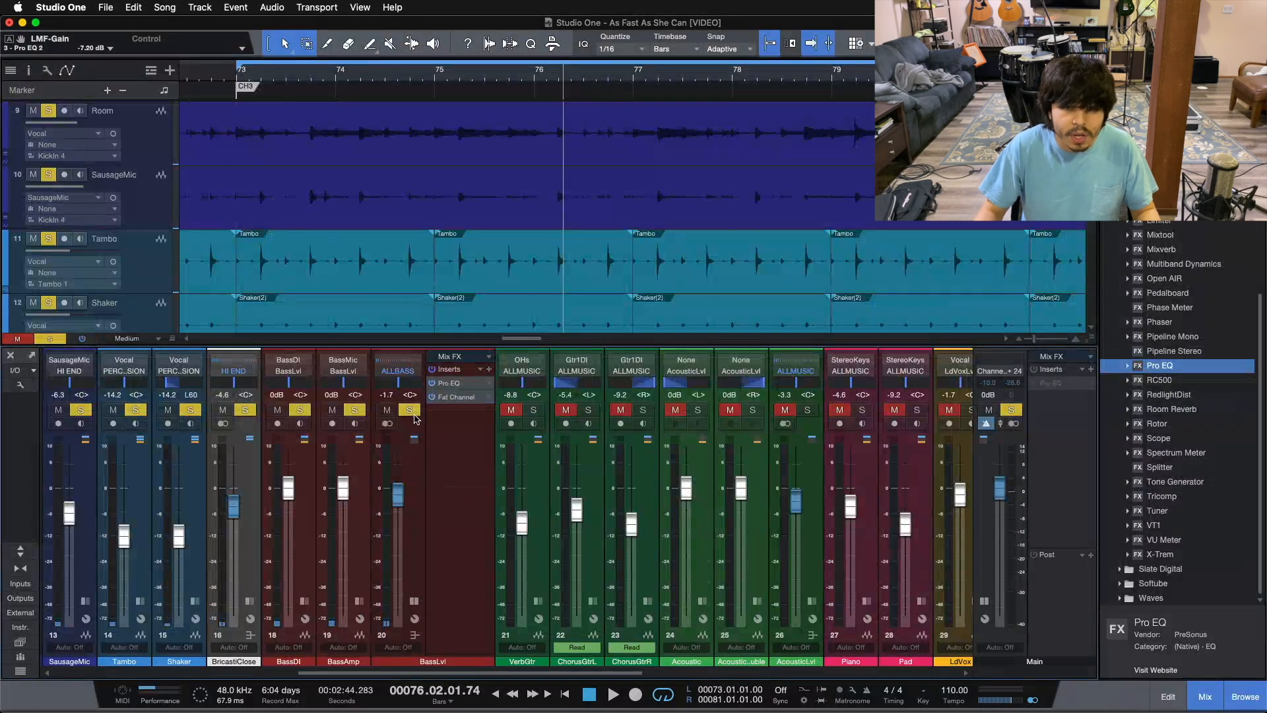
drag(474, 195, 974, 187)
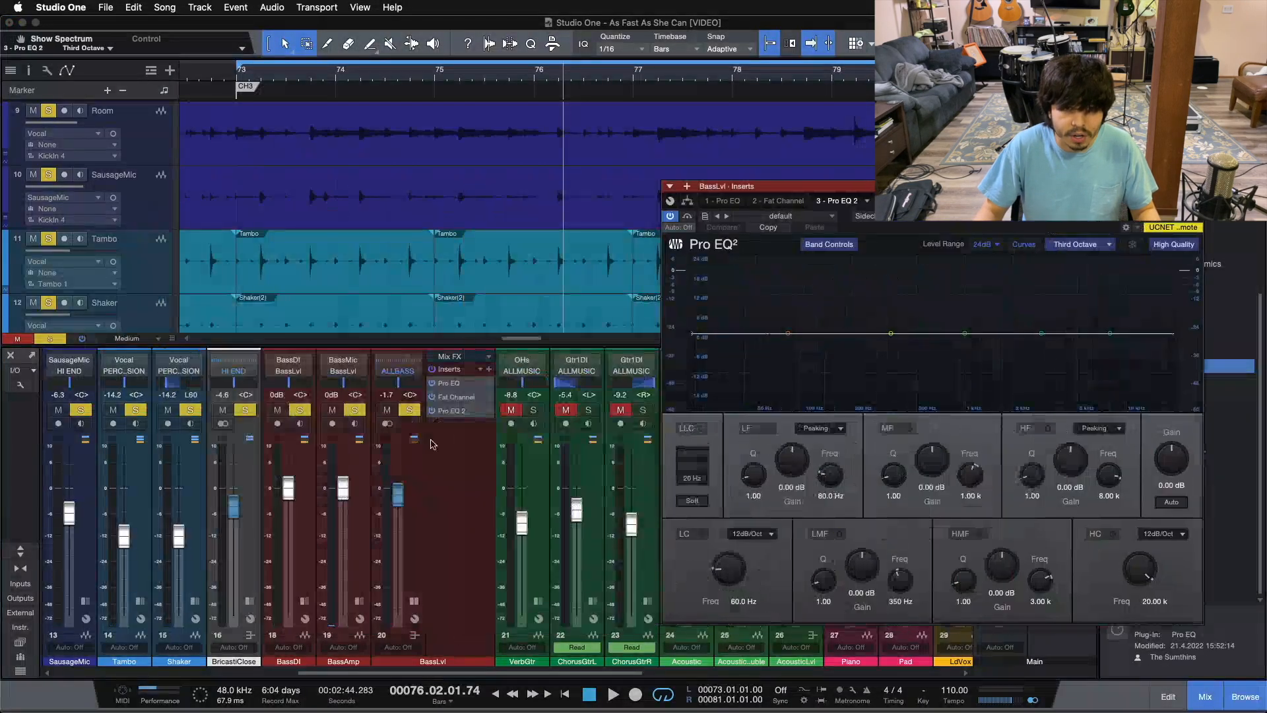
Clear all solos, solo only the BassLvl bus and start playback from bar 73.
key(shift+s)
click(430, 441)
click(411, 410)
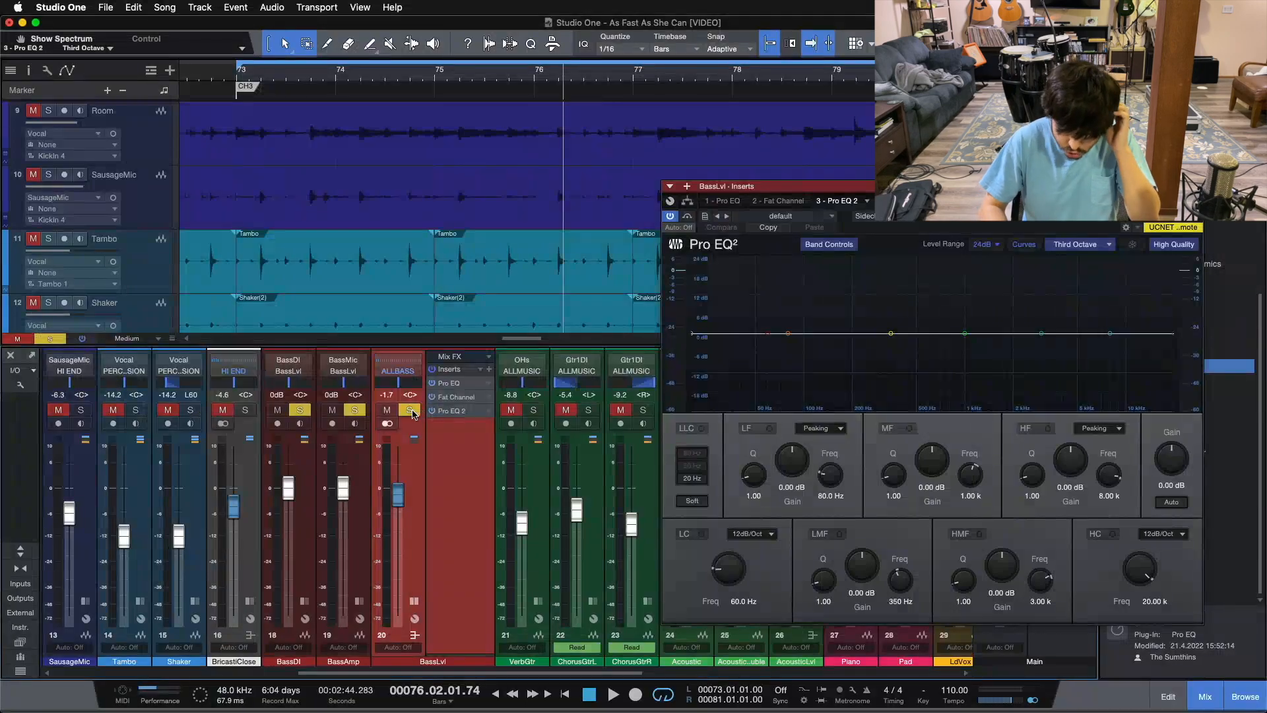
key(space)
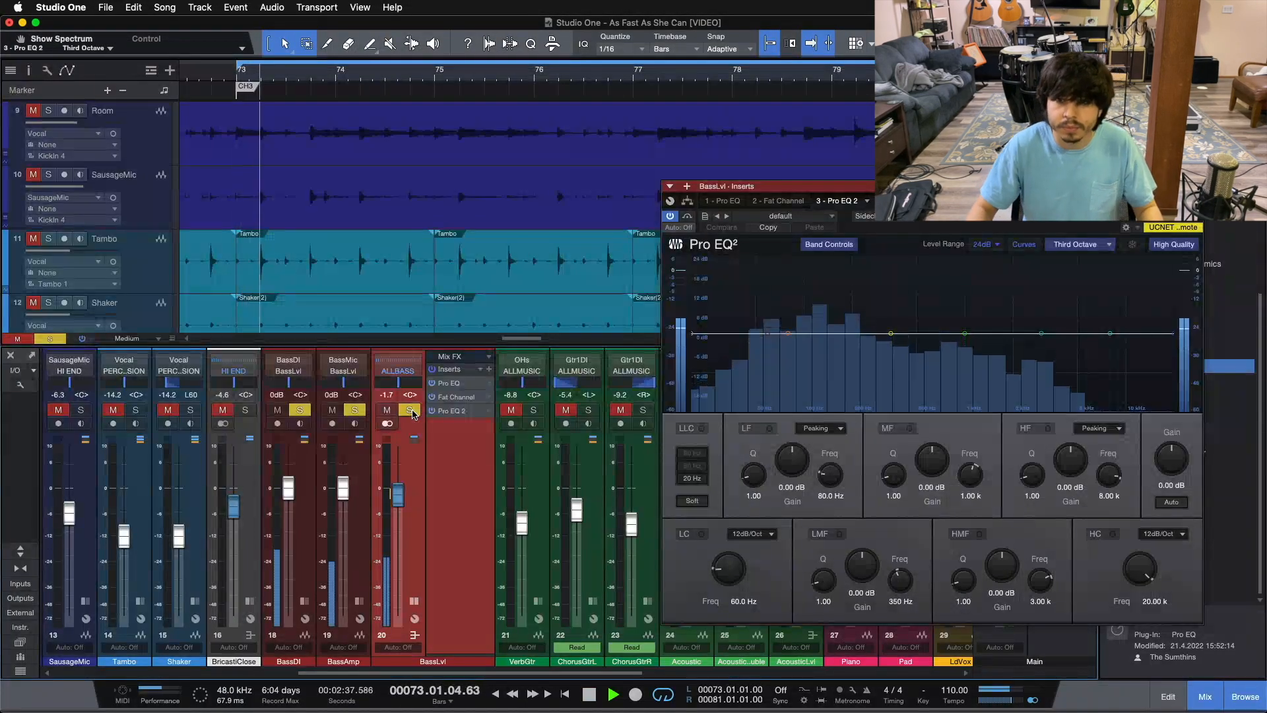
Check the BassLvl bus's Fat Channel and first Pro EQ, returning to Pro EQ 2.
click(769, 202)
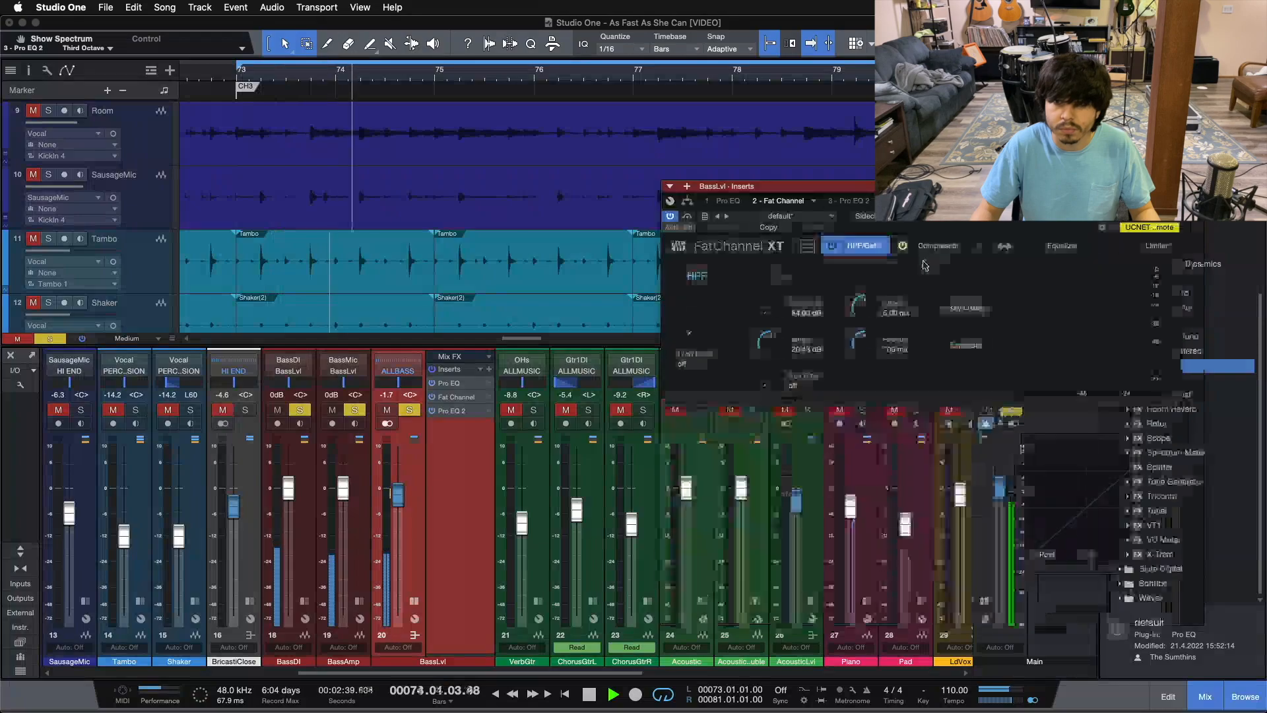
click(726, 202)
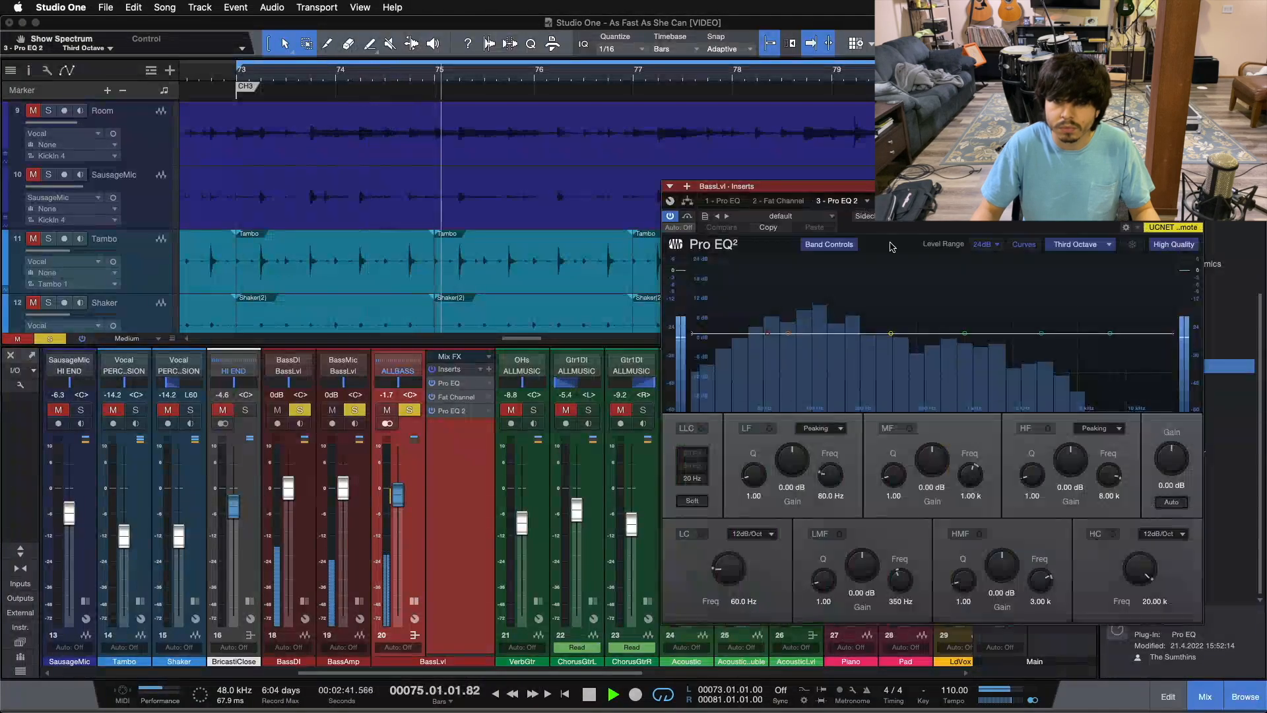
click(840, 201)
Cut the BassLvl LMF band to about -2.88 dB at 182 Hz with a Q of 1.90, closing the EQ and stopping playback.
drag(846, 333, 848, 369)
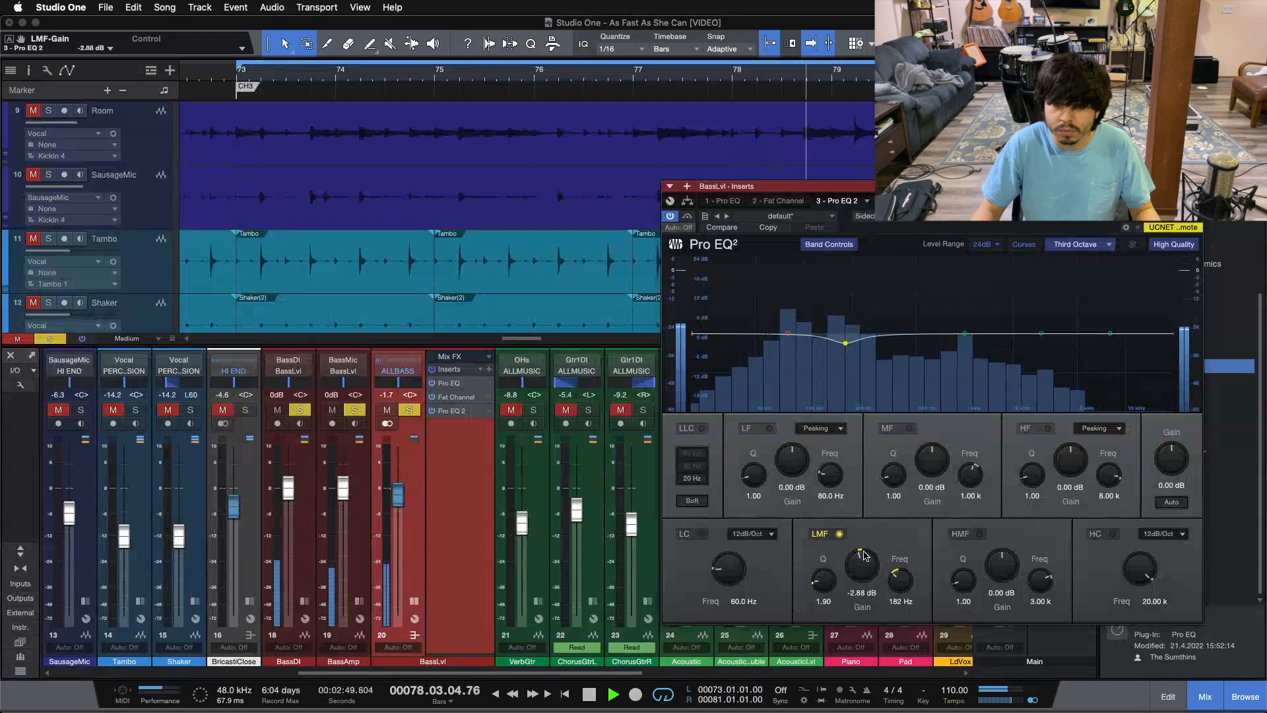
key(super+w)
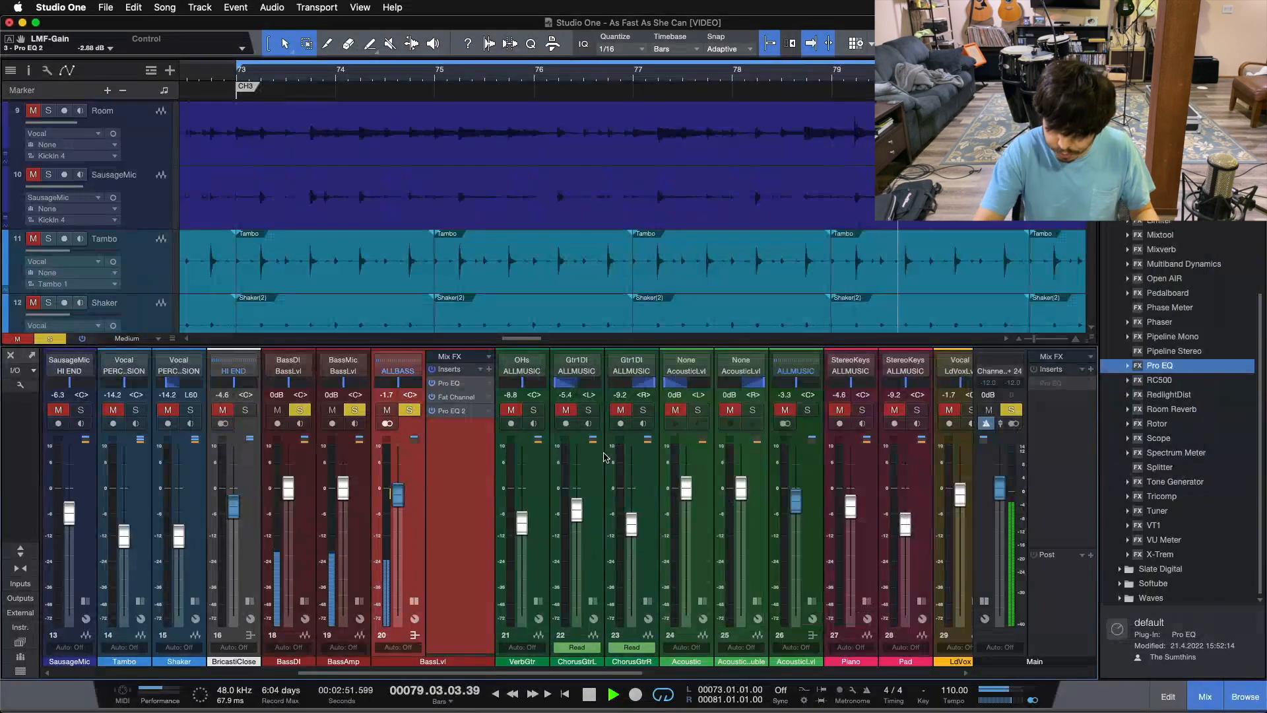
key(space)
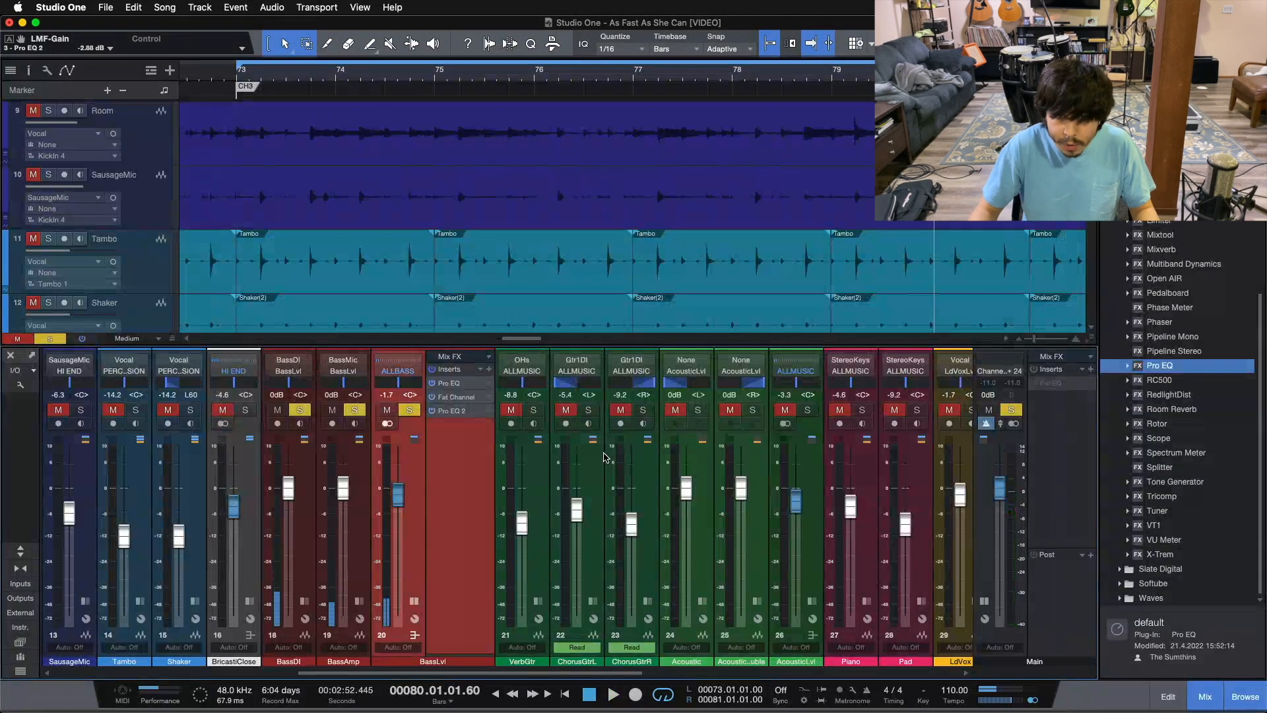
Clear the BassLvl solo, mute the lead vocal, pad, piano, verb guitar and chorus guitar channels, and start playback.
key(s)
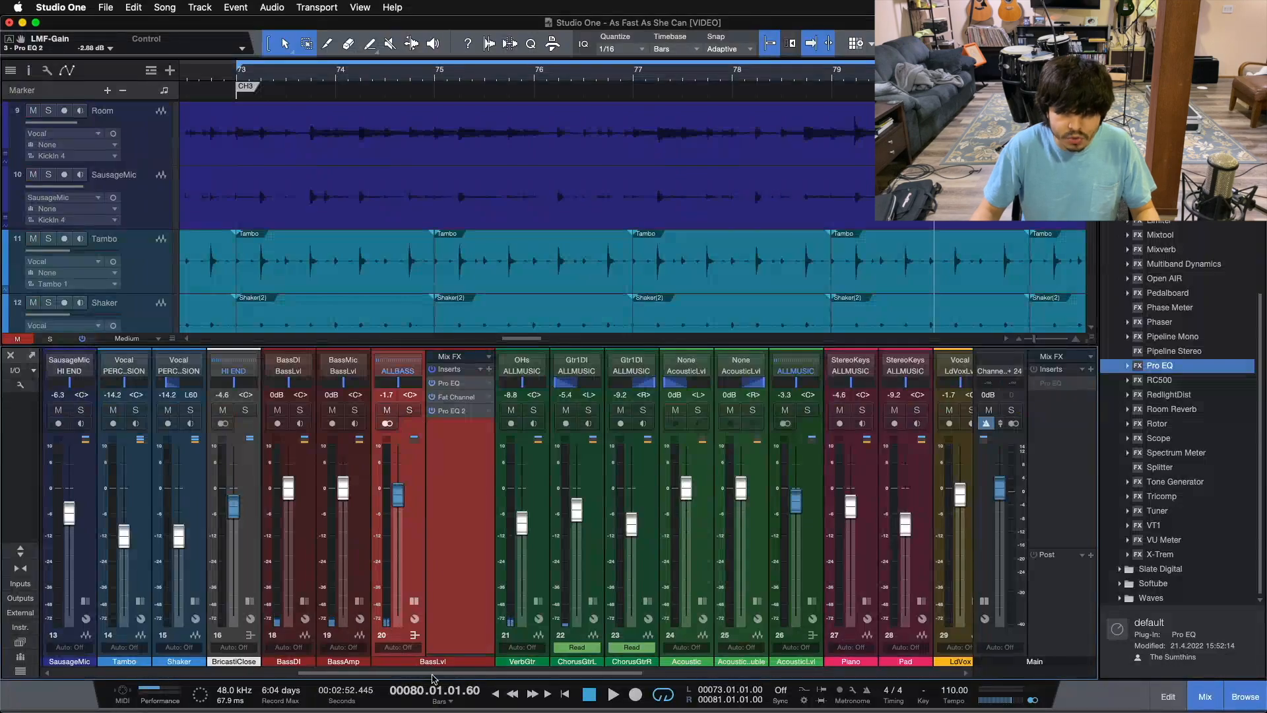
drag(429, 672, 538, 673)
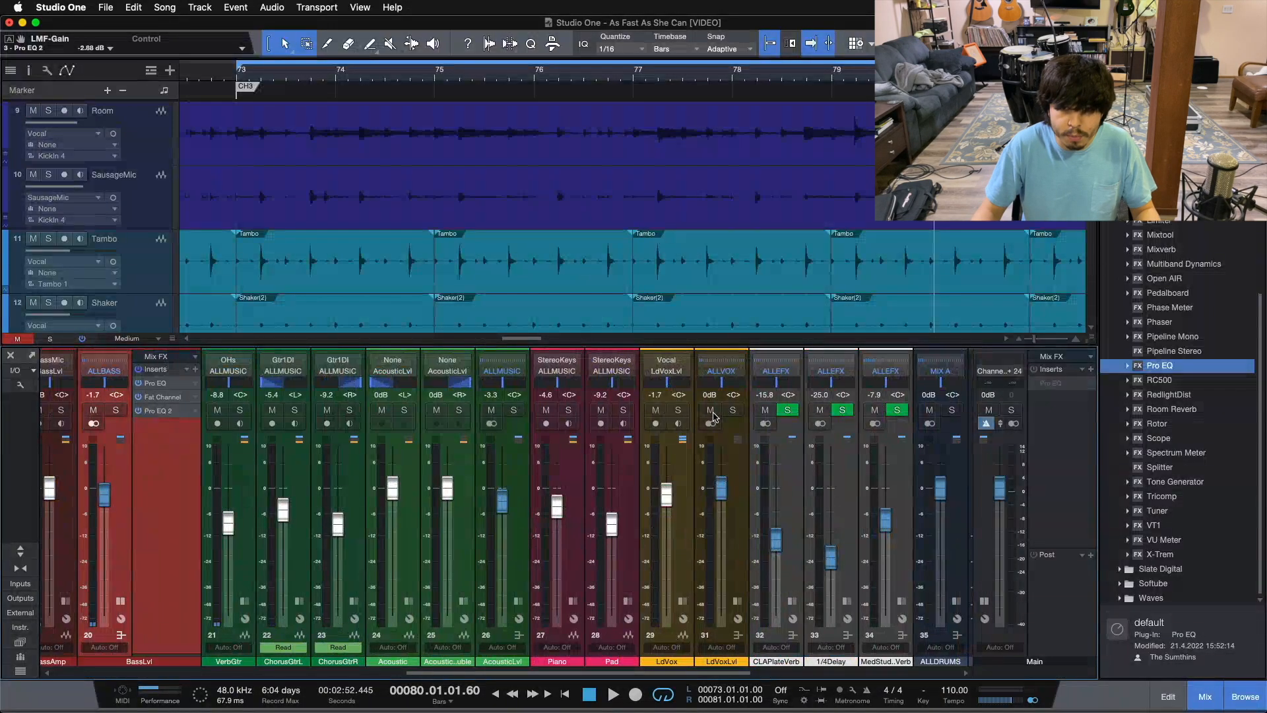
click(656, 410)
click(607, 402)
click(544, 410)
click(601, 410)
click(323, 411)
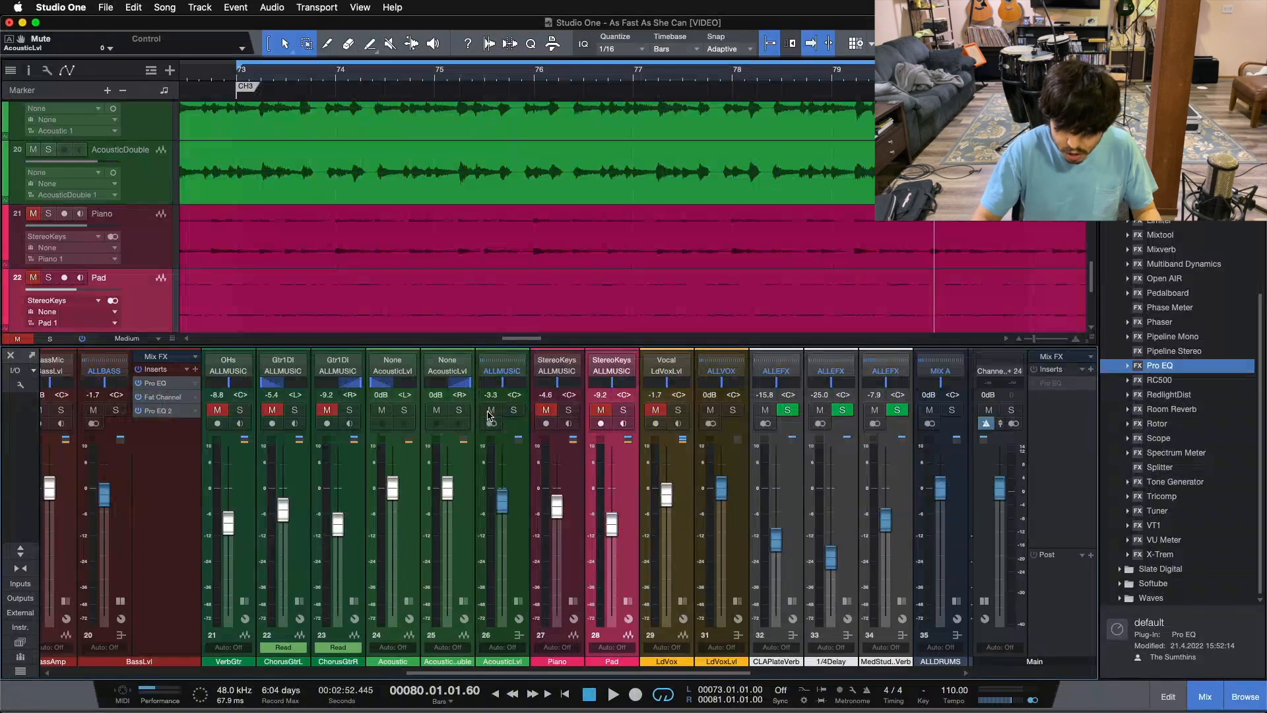
key(space)
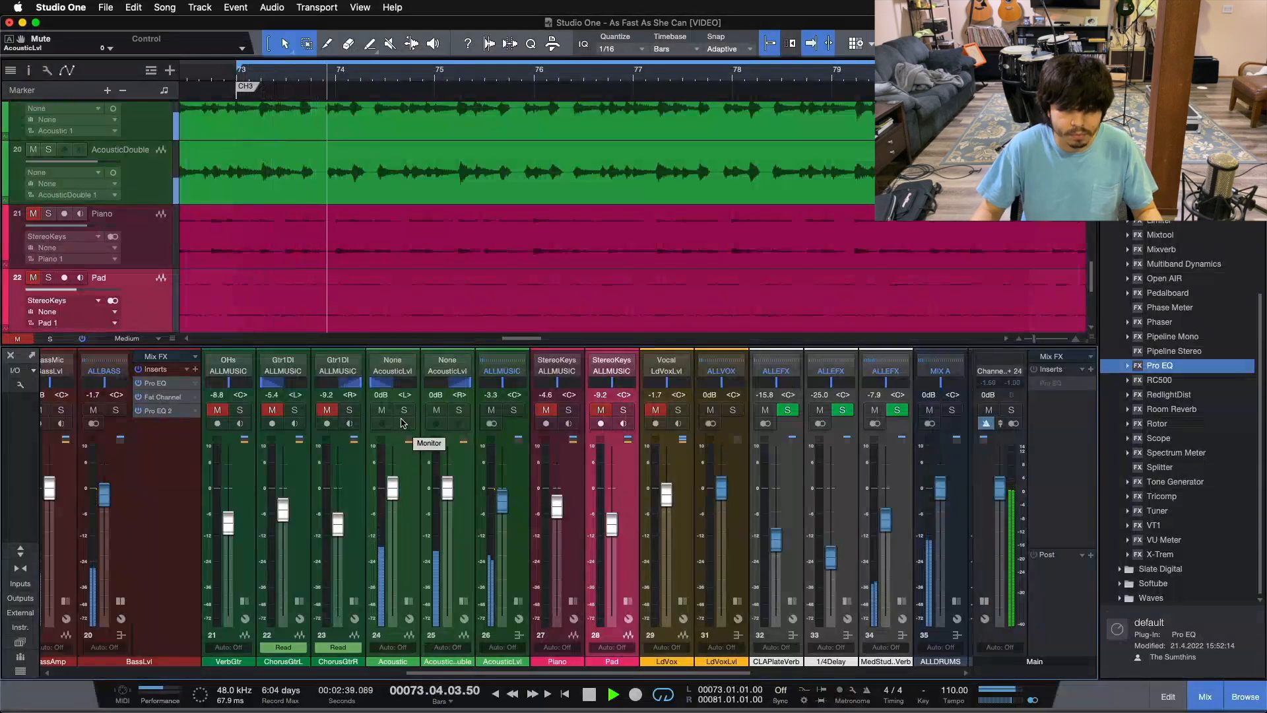
Unmute the Piano channel and audition it briefly in solo.
click(545, 411)
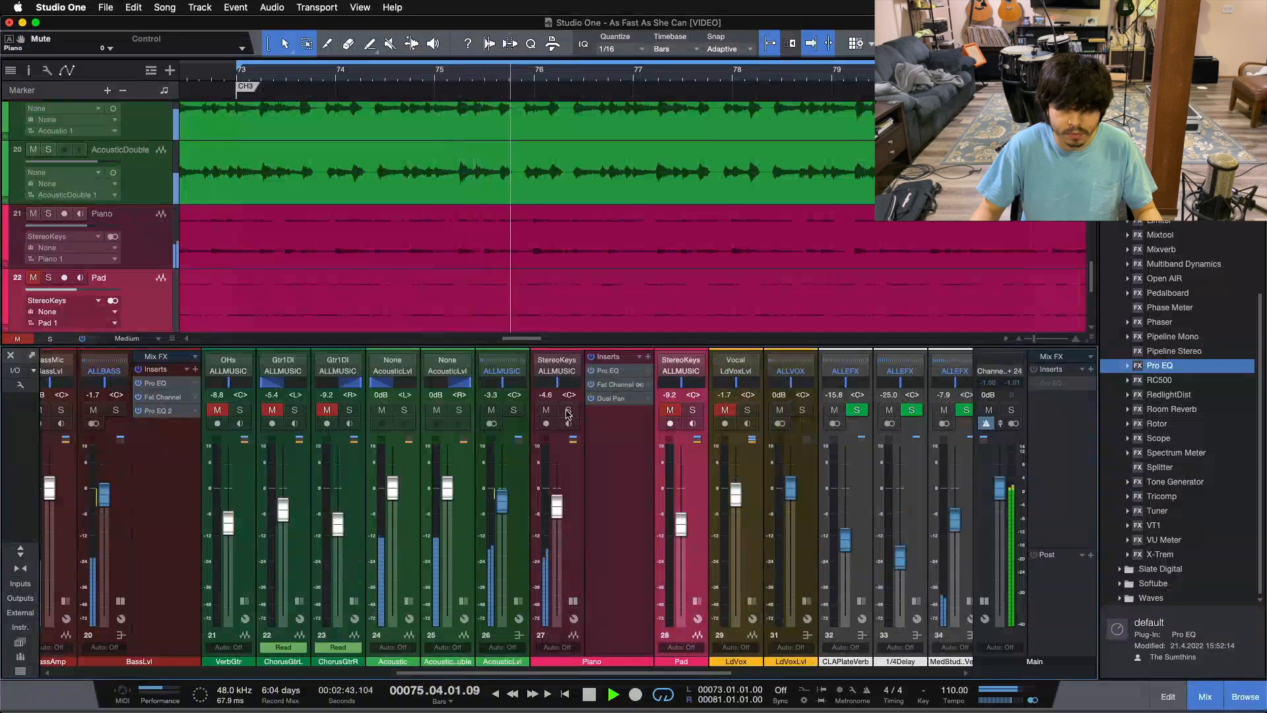
click(567, 411)
click(567, 410)
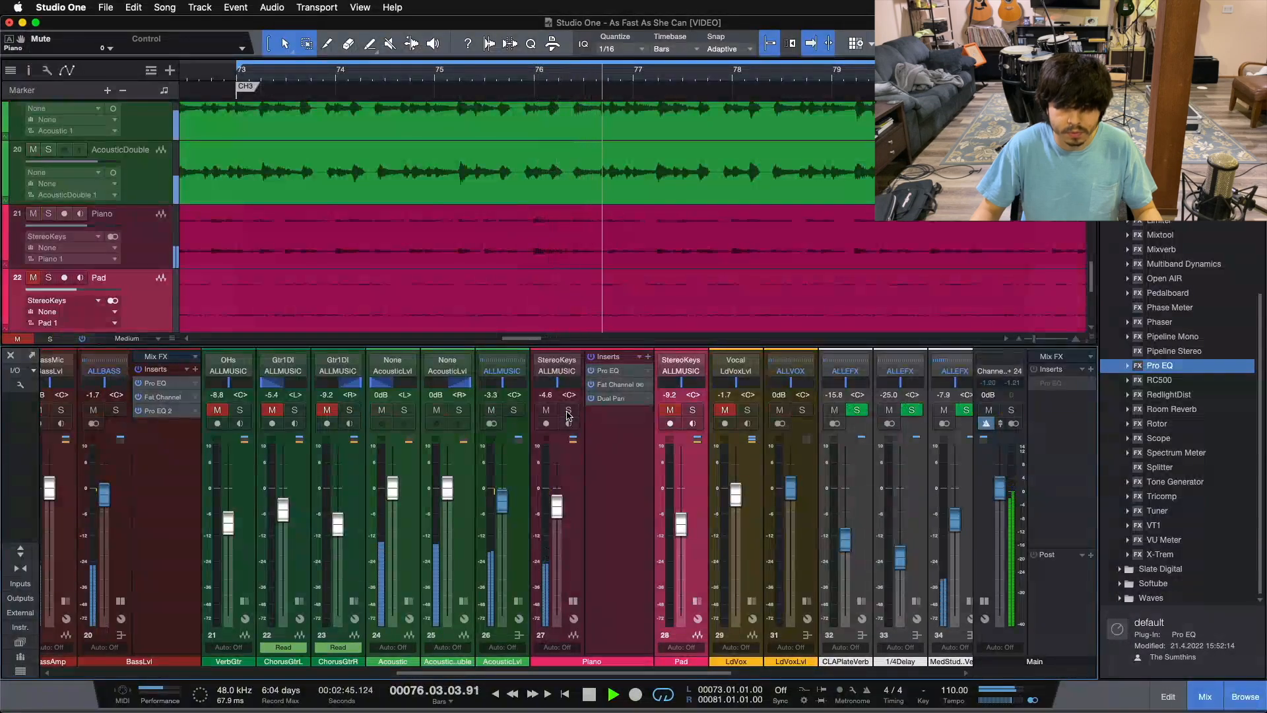
Unmute the Pad channel, check its Pro EQ in solo, and restore the unsoloed mix with the Pad and Piano inserts collapsed.
click(693, 410)
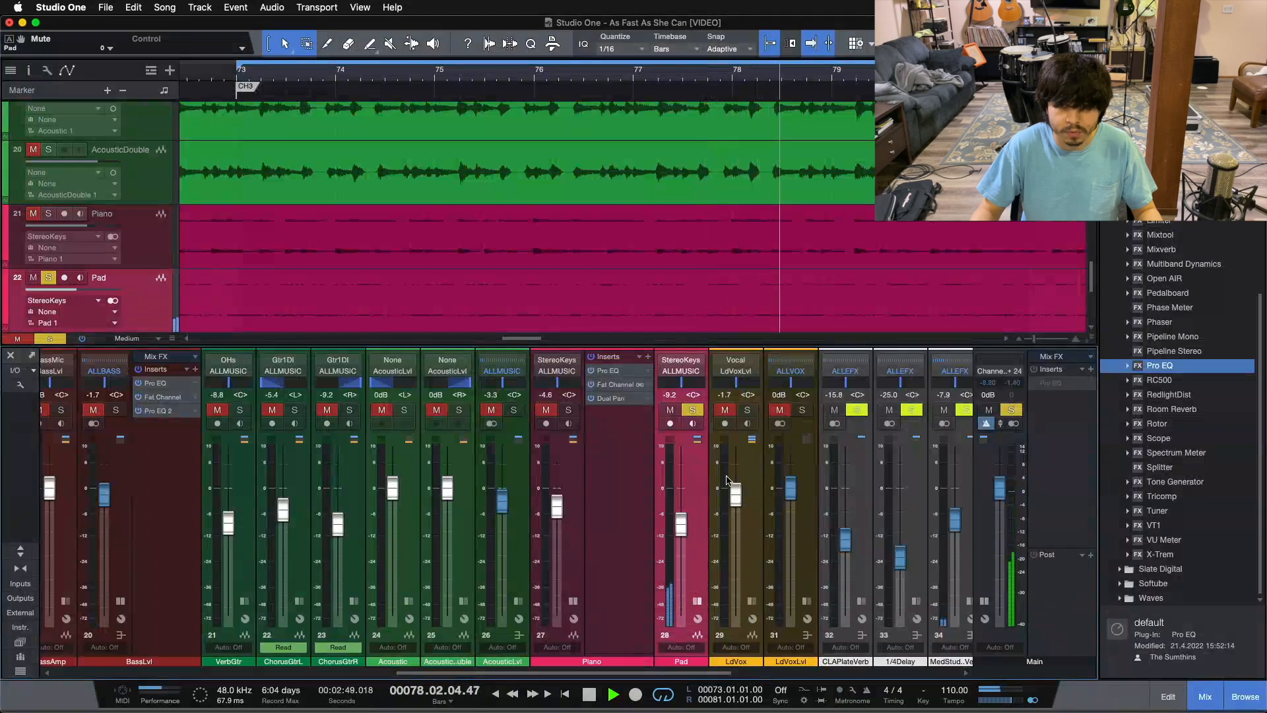
double_click(701, 482)
double_click(737, 375)
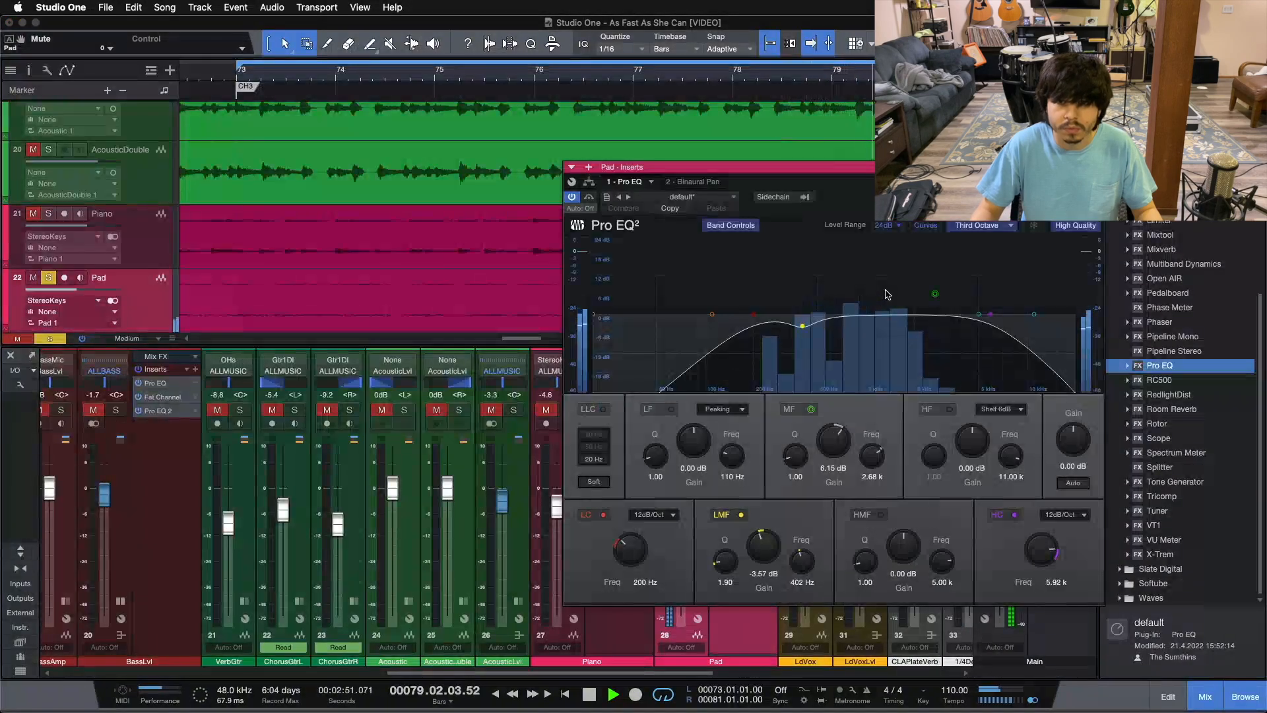
key(Escape)
key(s)
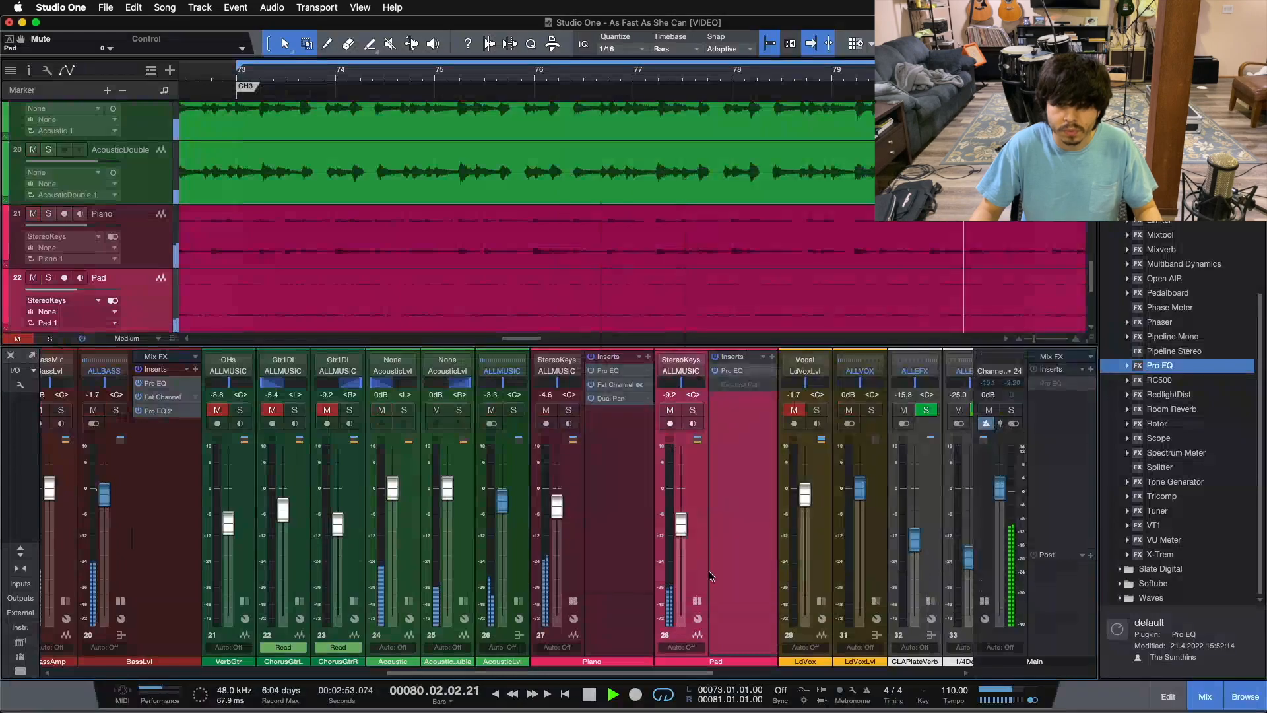
double_click(710, 576)
click(573, 603)
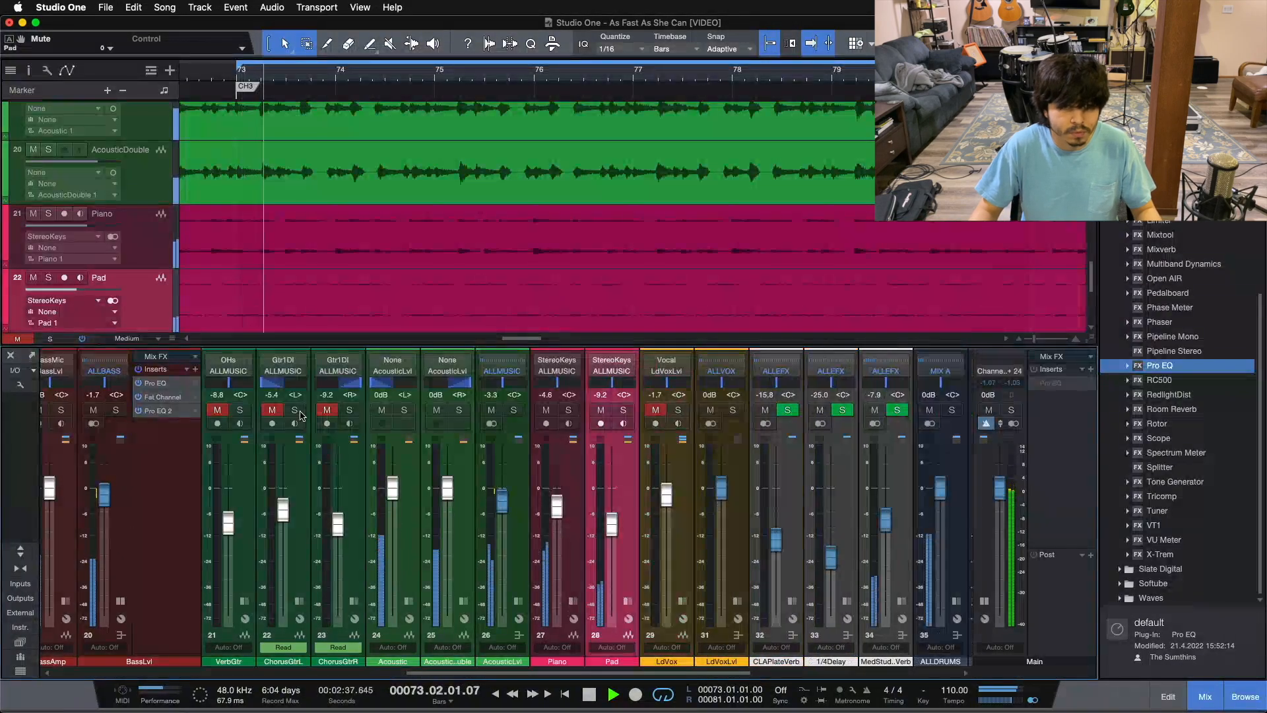
Unmute the ChorusGtrL, ChorusGtrR and VerbGtr channels and solo VerbGtr.
click(326, 410)
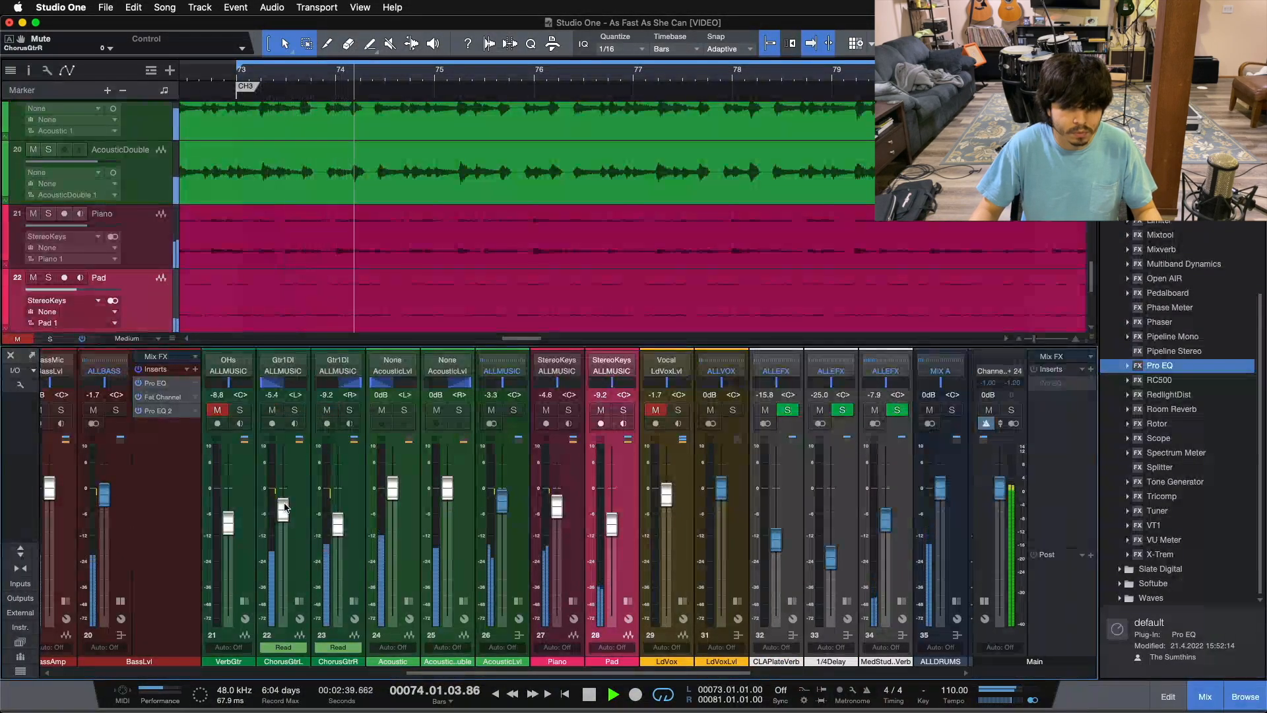
click(217, 411)
click(239, 410)
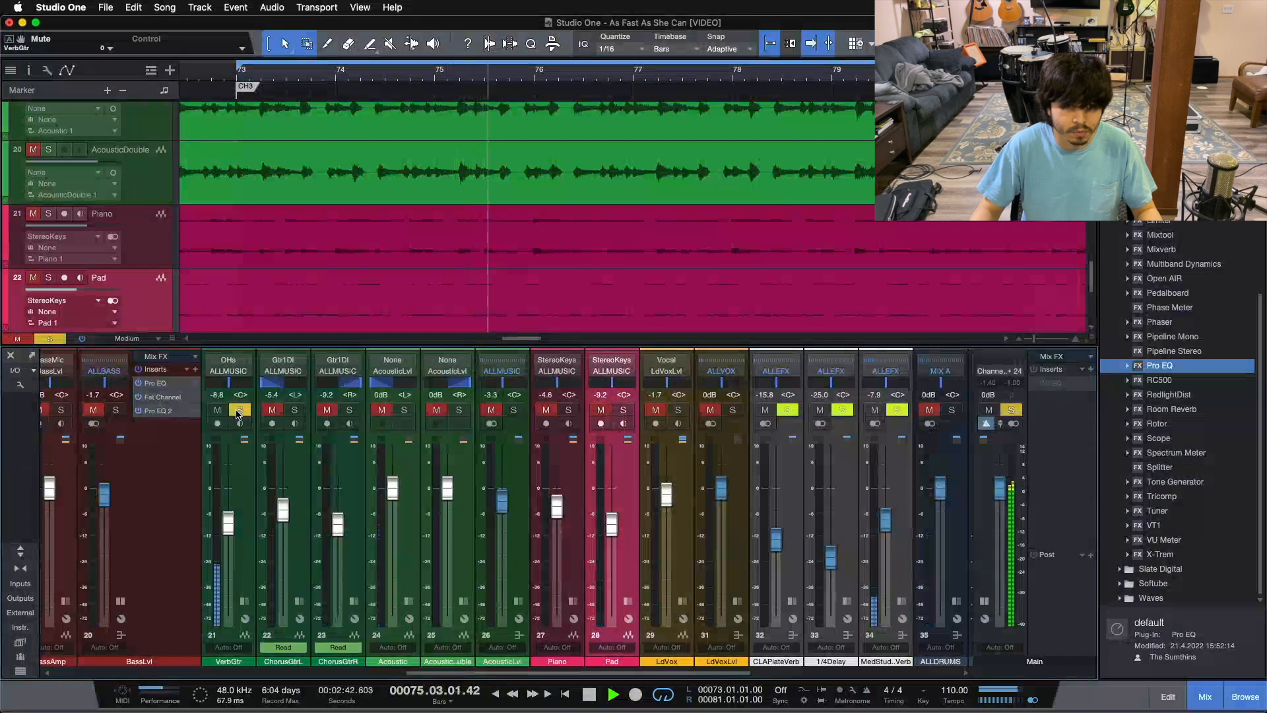
Expand the VerbGtr inserts and check the curve of its existing Pro EQ.
click(244, 600)
click(283, 385)
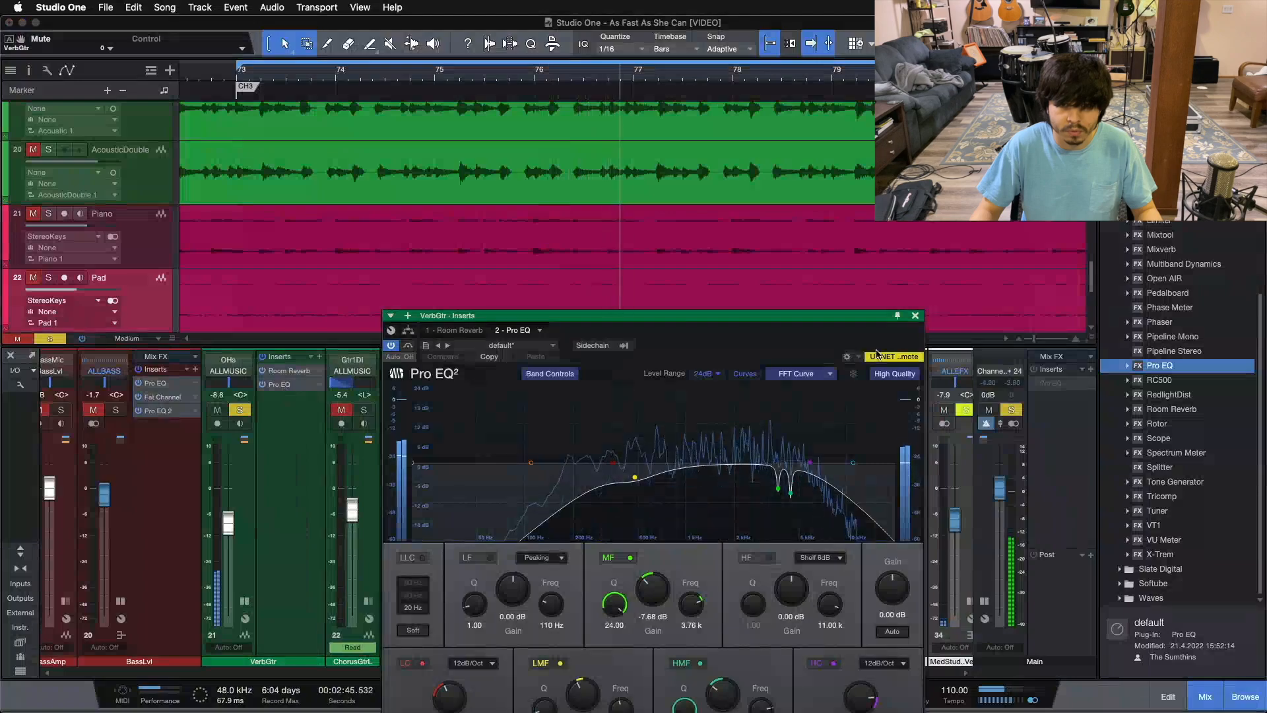
click(915, 316)
Insert a second Pro EQ on VerbGtr with its low cut at 273 Hz, and close its window.
drag(1144, 370, 278, 418)
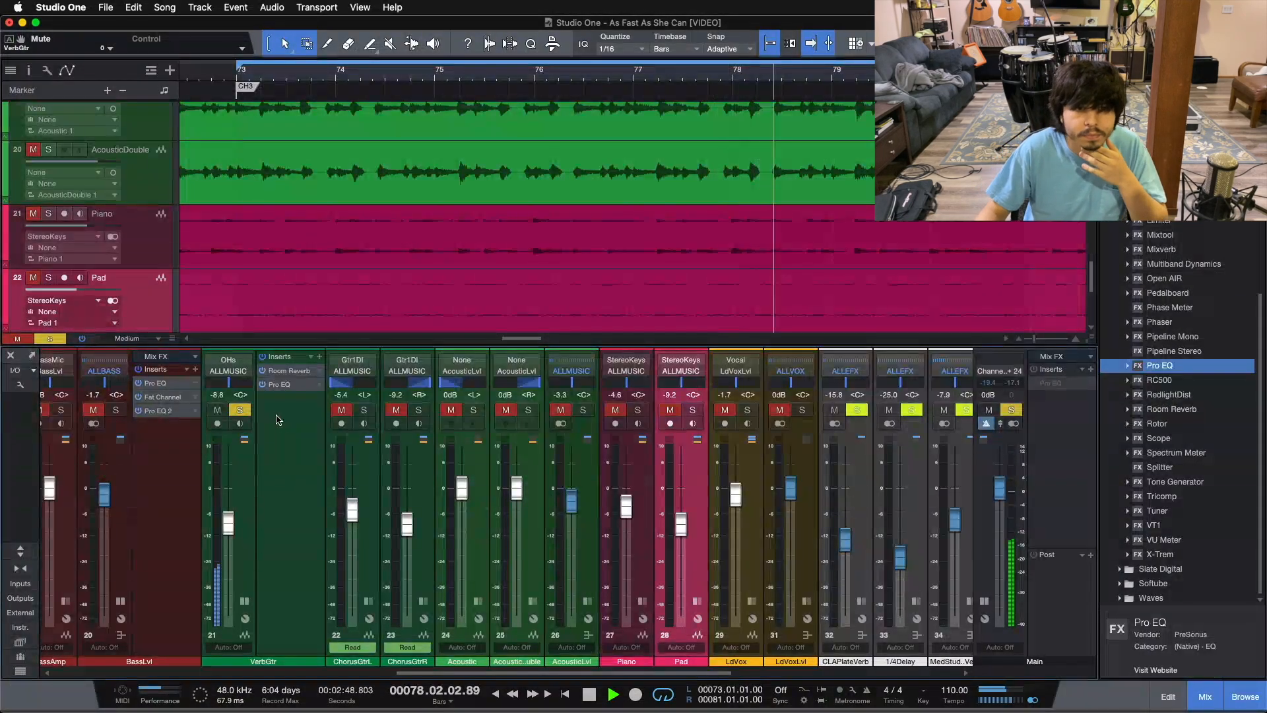
drag(477, 464, 592, 479)
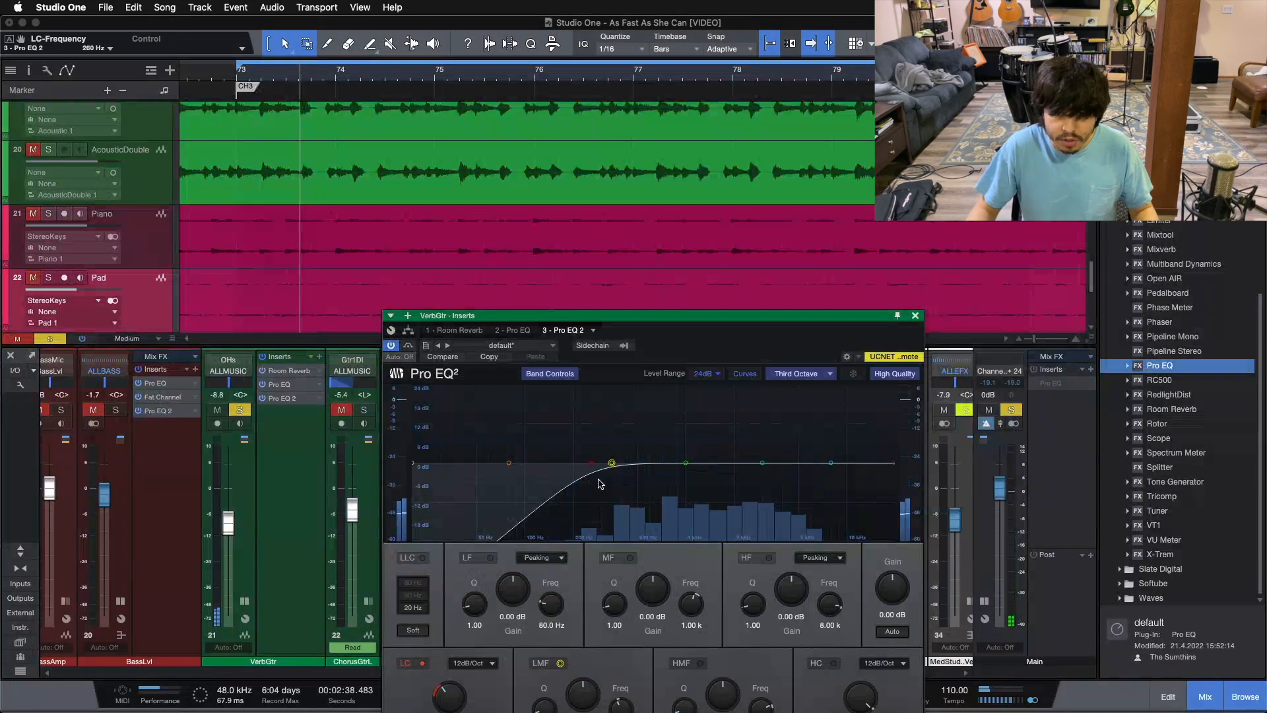
drag(591, 464, 595, 465)
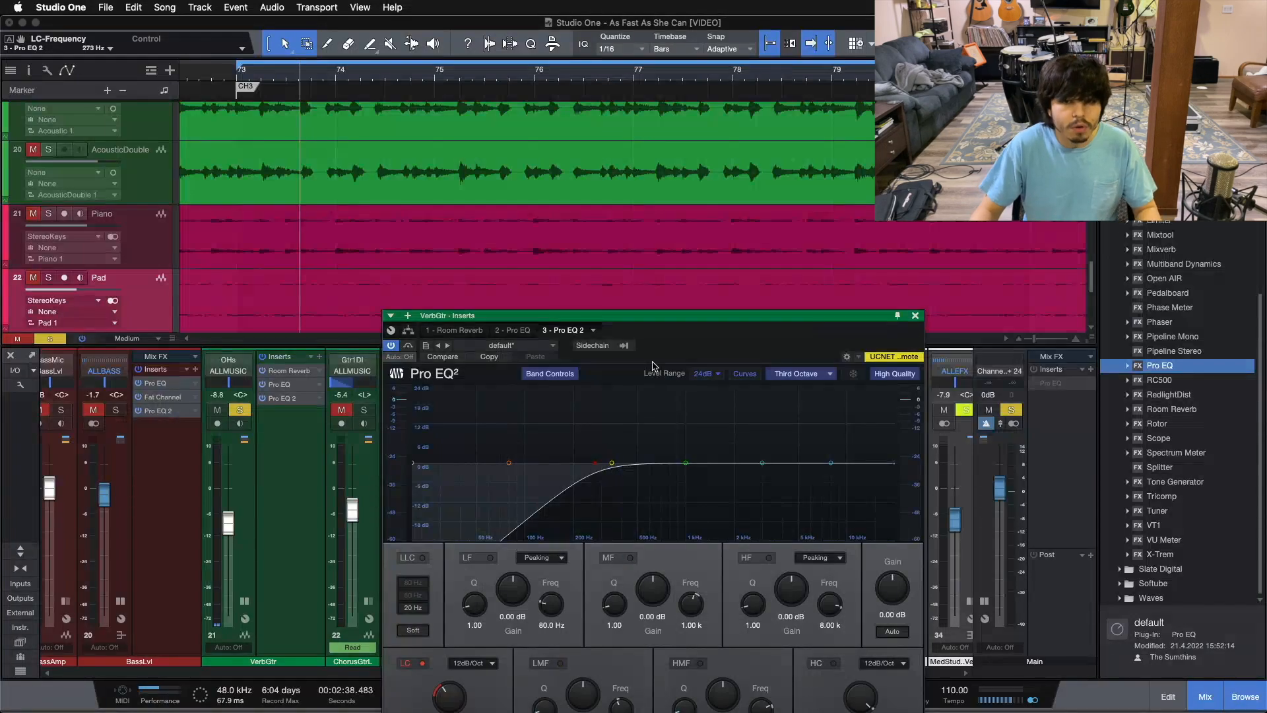
click(916, 317)
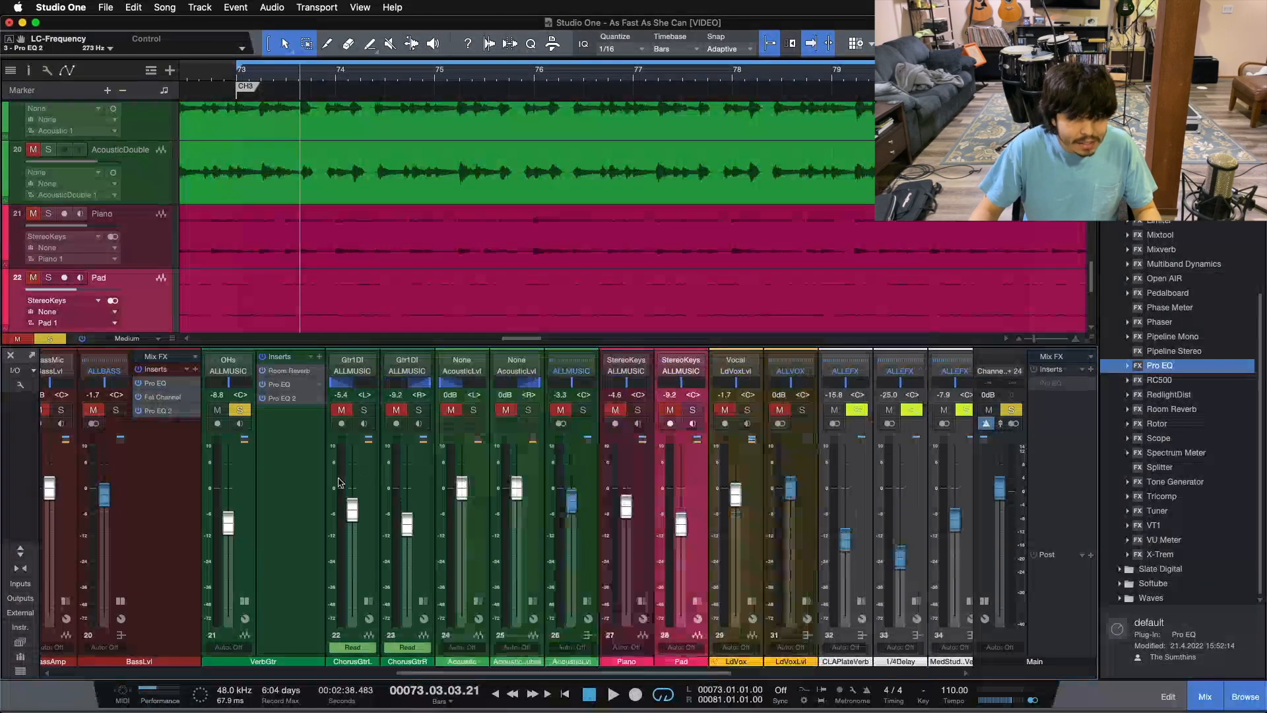
Clear the VerbGtr solo, collapse the VerbGtr and BassLvl inserts, and play the mix with the lead vocal unmuted.
click(248, 599)
key(shift+s)
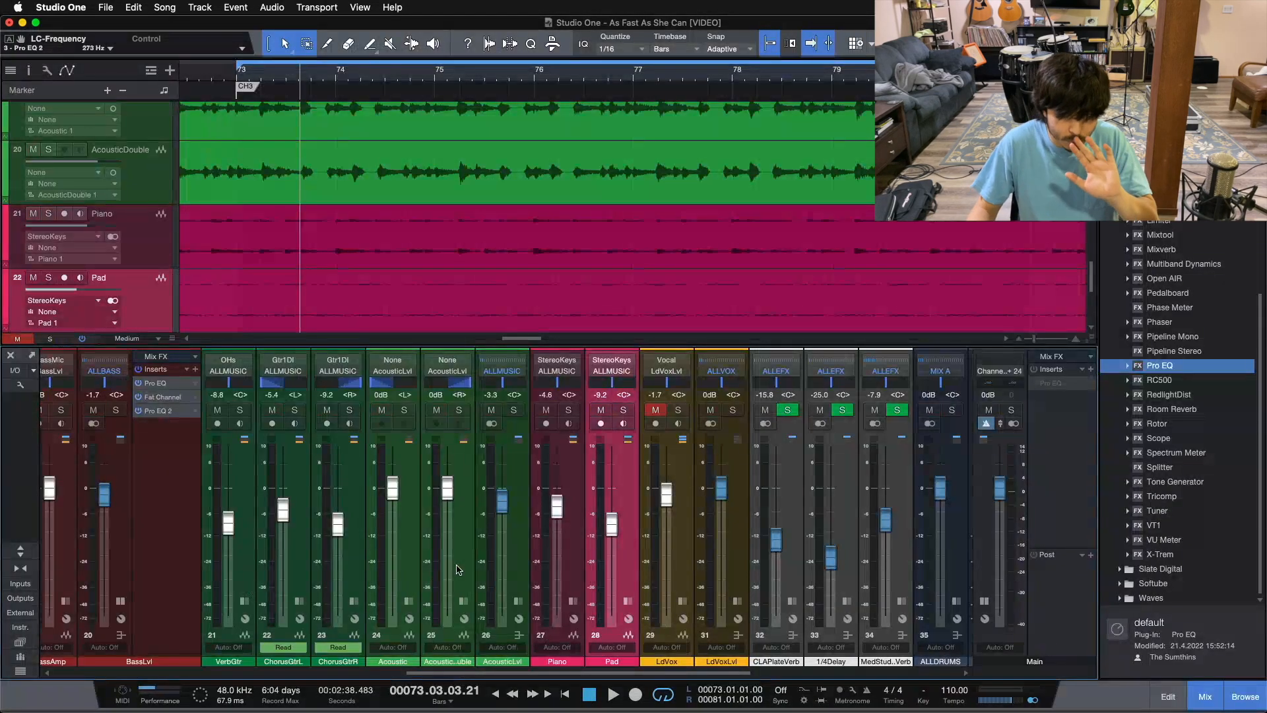
click(120, 600)
key(space)
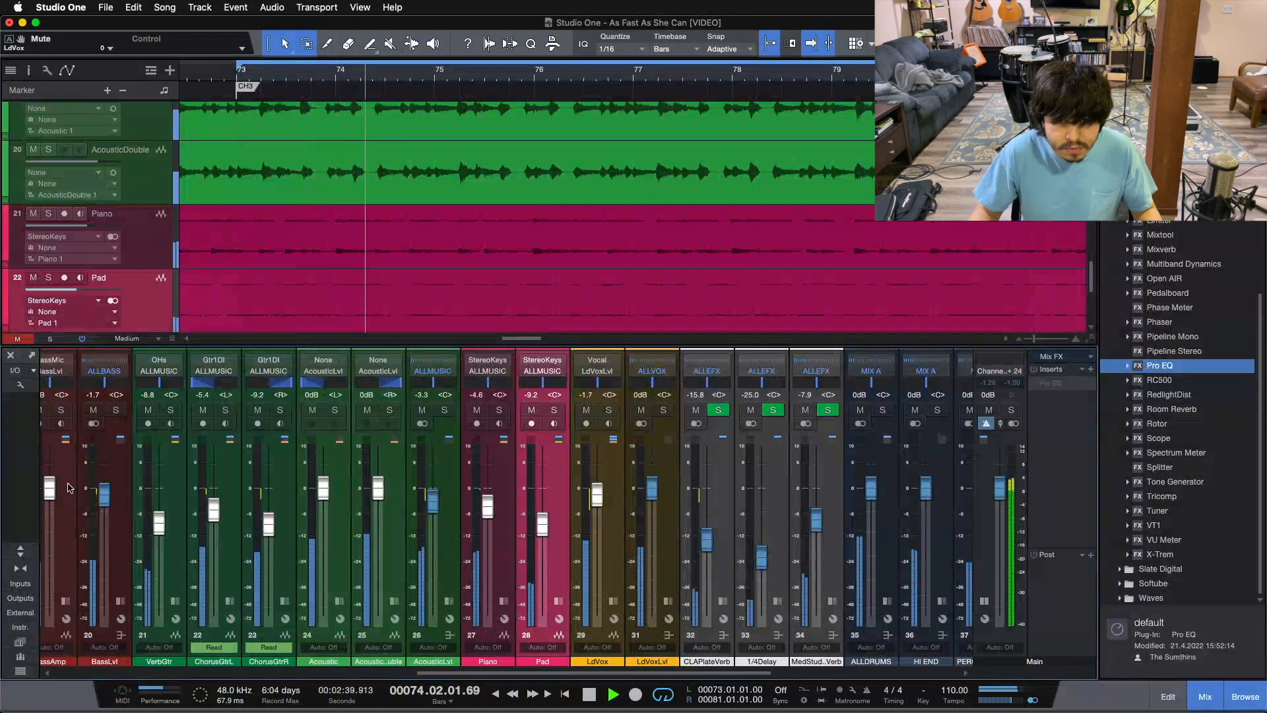
Examine the bus channels and the MIX A inserts, returning to the drum and bass channels.
click(77, 672)
drag(76, 668, 770, 654)
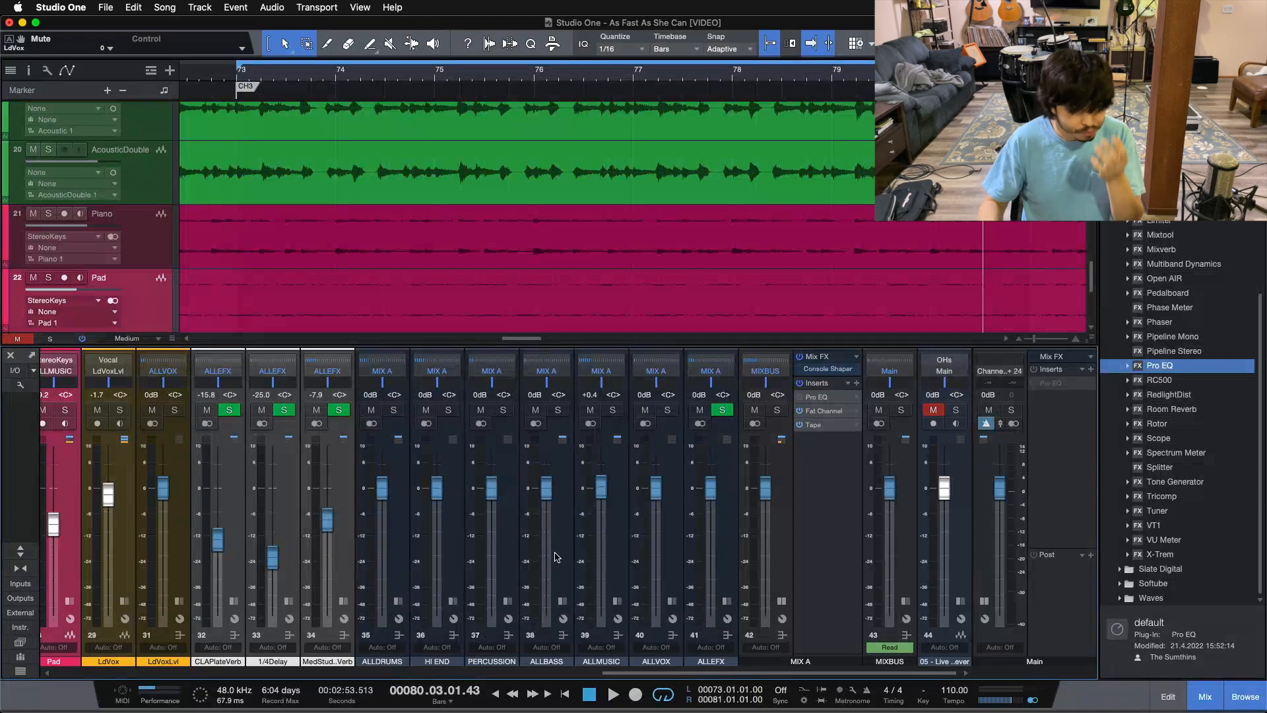
scroll(782, 611, left, 2)
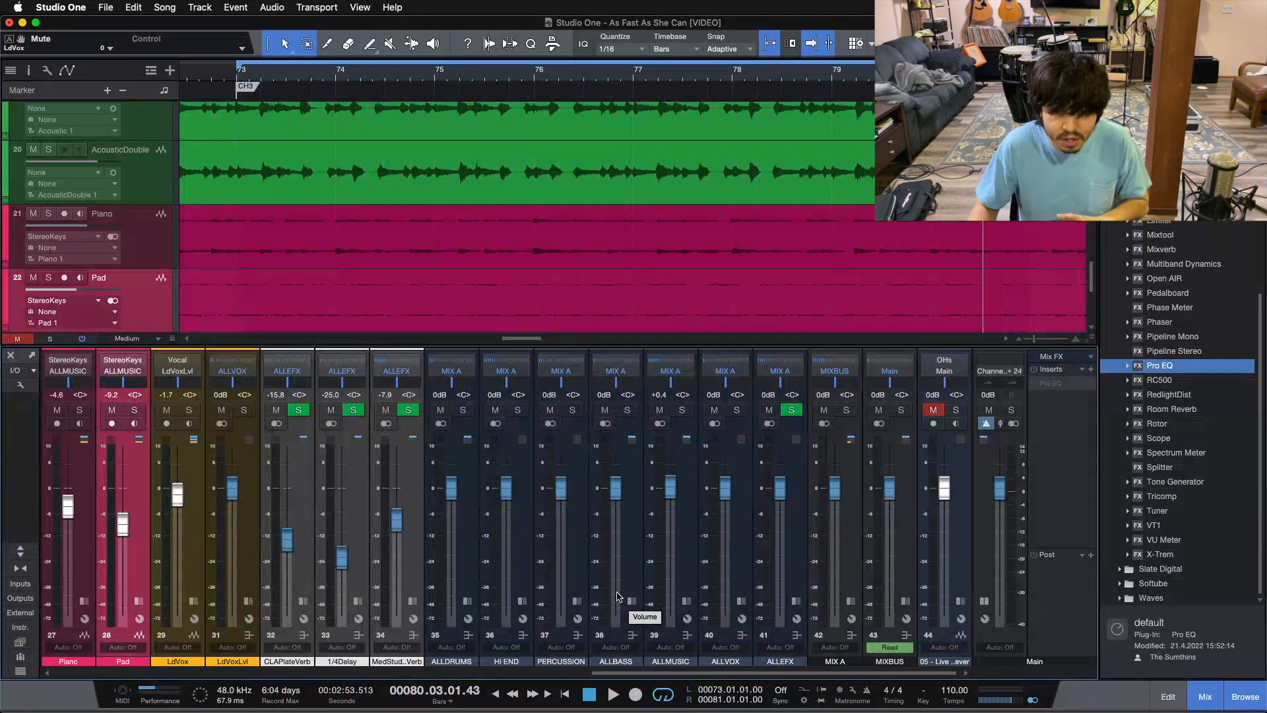
drag(626, 673, 151, 707)
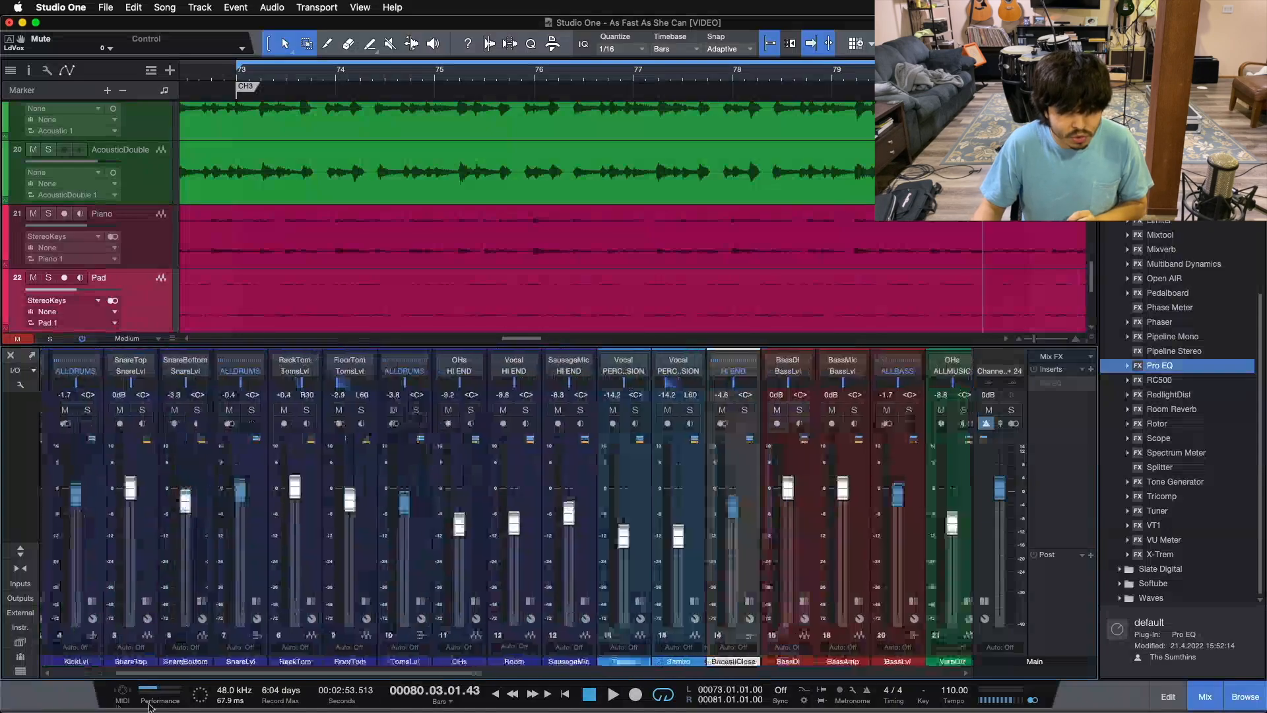